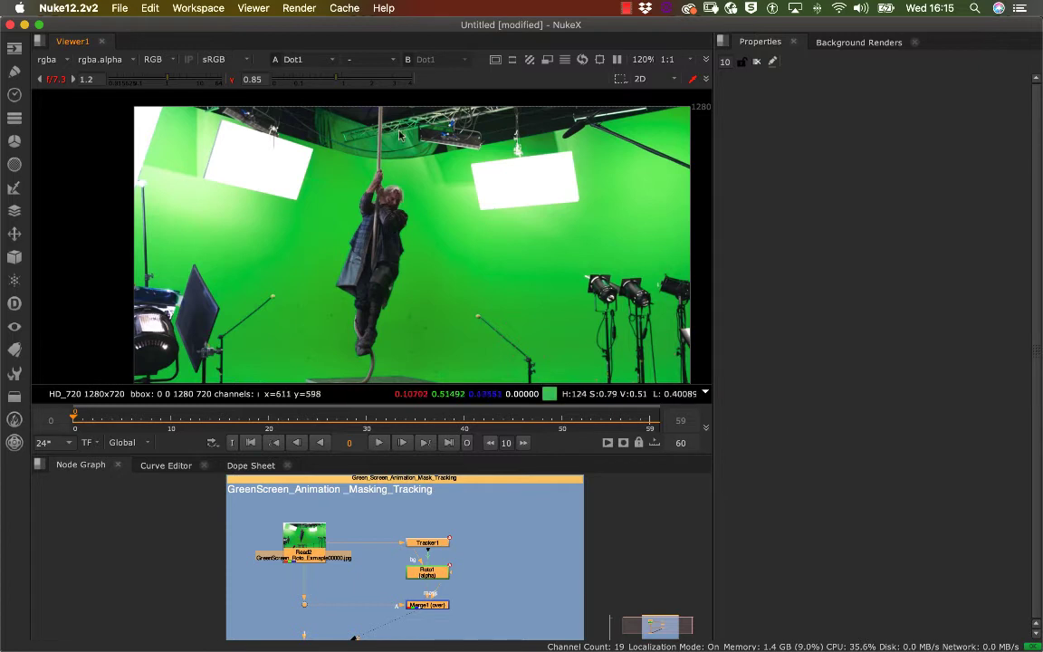
Step: Play the green-screen plate and examine the man on the rope against the background
{"action": "scroll", "coordinate": [398, 113], "scroll_direction": "up", "scroll_amount": 6}
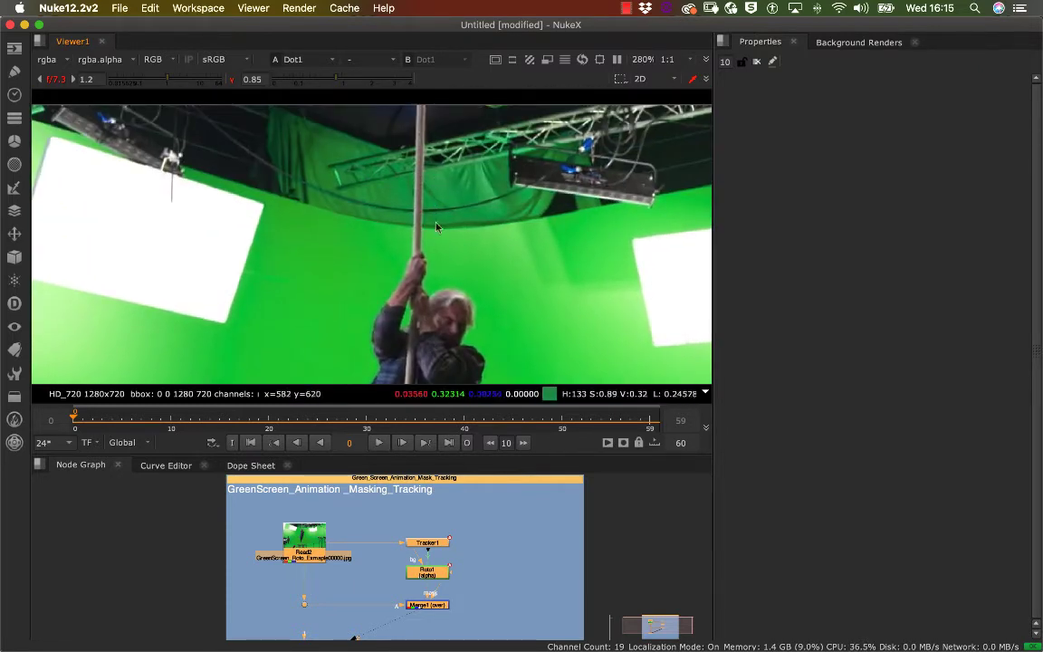
{"action": "scroll", "coordinate": [395, 306], "scroll_direction": "down", "scroll_amount": 6}
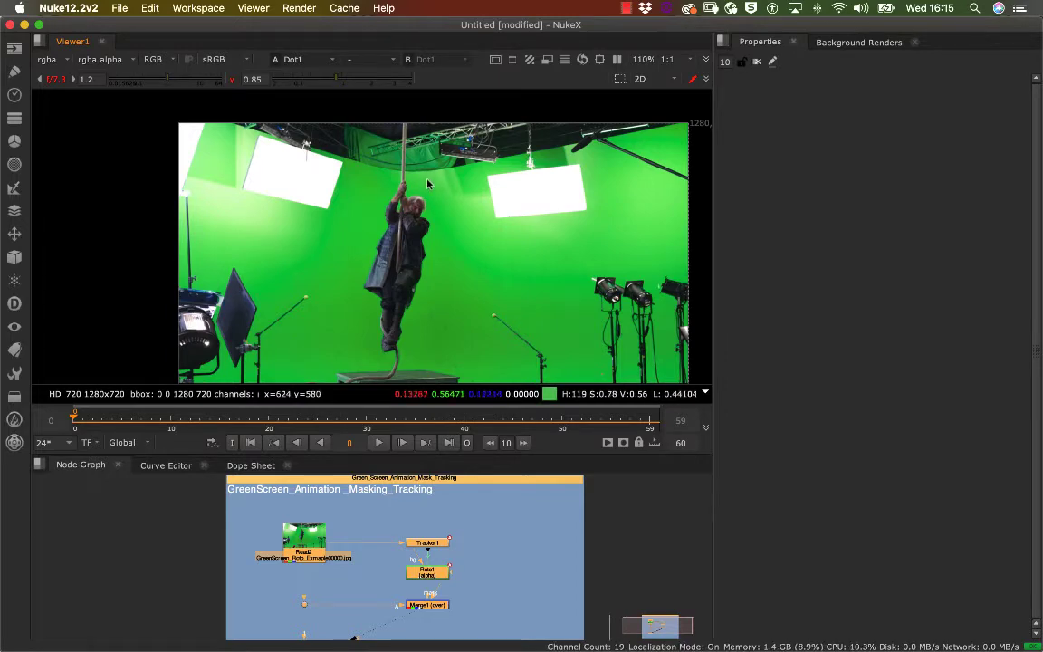
{"action": "scroll", "coordinate": [361, 217], "scroll_direction": "up", "scroll_amount": 1}
{"action": "scroll", "coordinate": [394, 245], "scroll_direction": "down", "scroll_amount": 2}
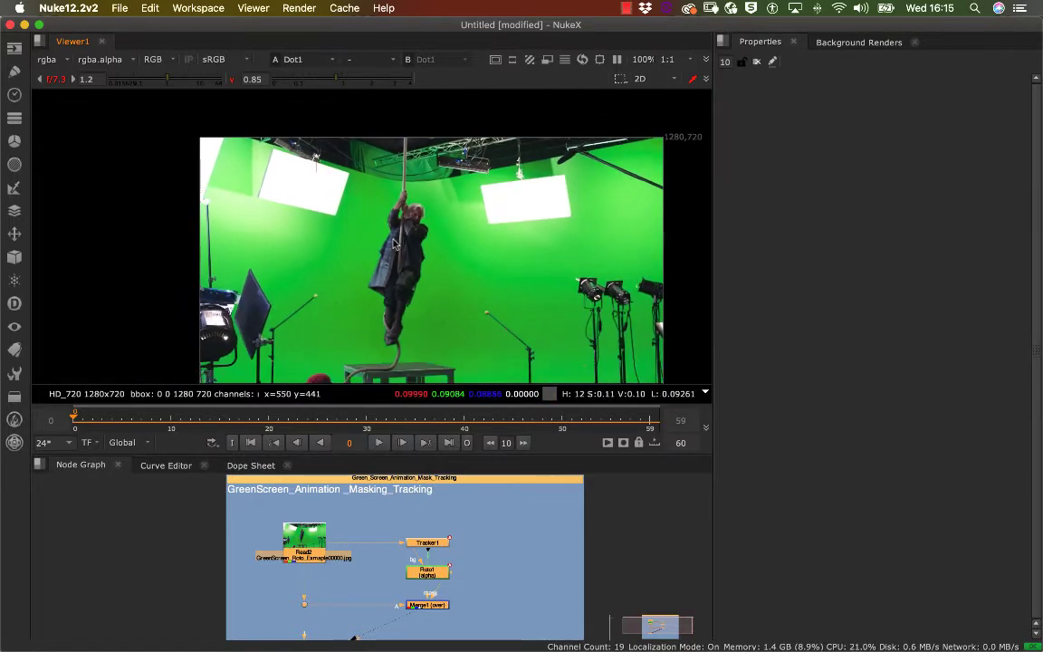
{"action": "scroll", "coordinate": [393, 245], "scroll_direction": "up", "scroll_amount": 3}
{"action": "left_click", "coordinate": [379, 443]}
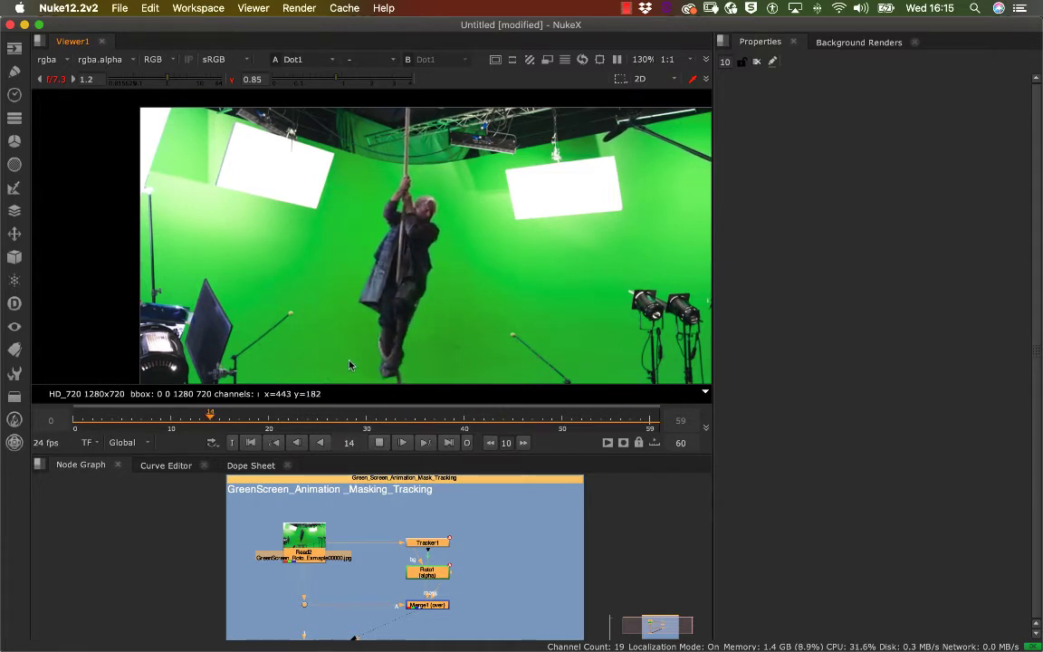
{"action": "left_click", "coordinate": [378, 442]}
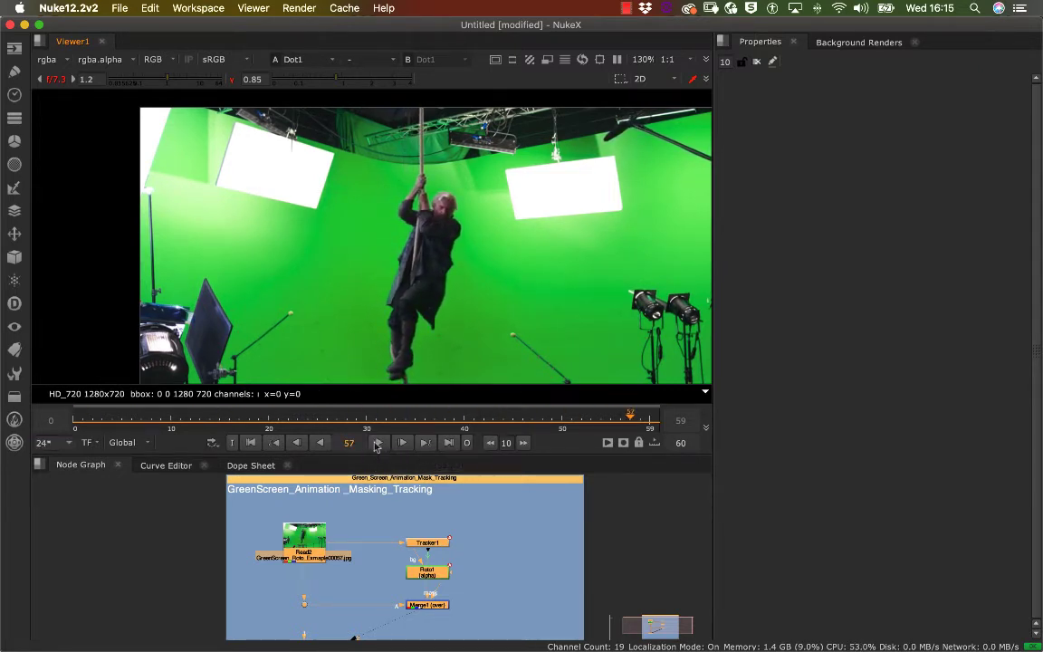
Step: View the Merge1 output and examine the edges of the masked rope up close
{"action": "left_click", "coordinate": [431, 605]}
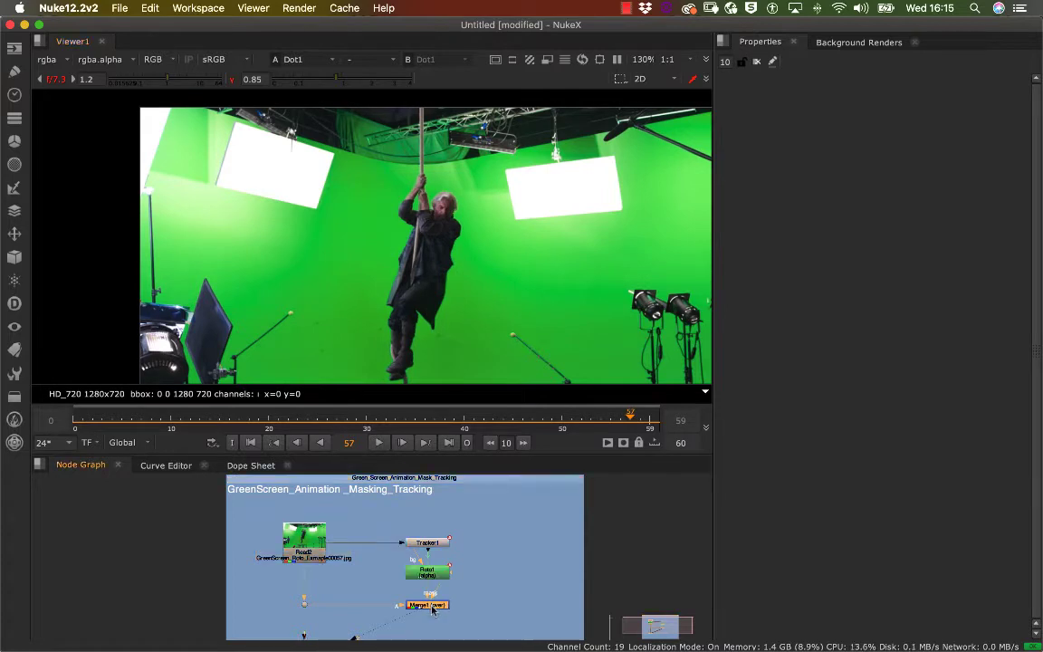
{"action": "key", "text": "1"}
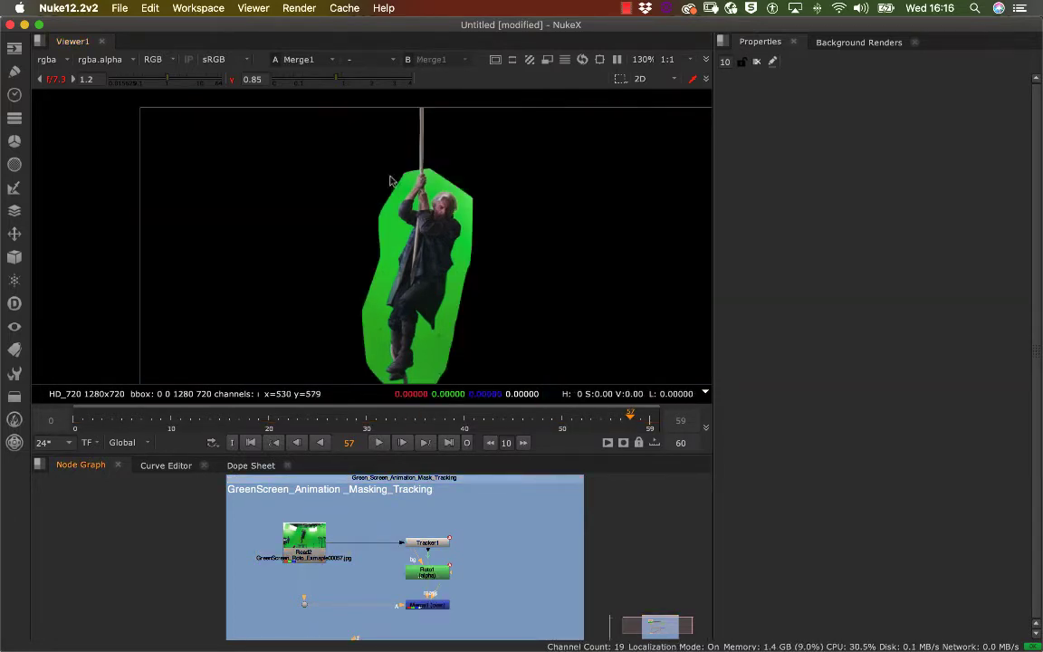
{"action": "scroll", "coordinate": [379, 211], "scroll_direction": "up", "scroll_amount": 6}
{"action": "scroll", "coordinate": [380, 211], "scroll_direction": "up", "scroll_amount": 4}
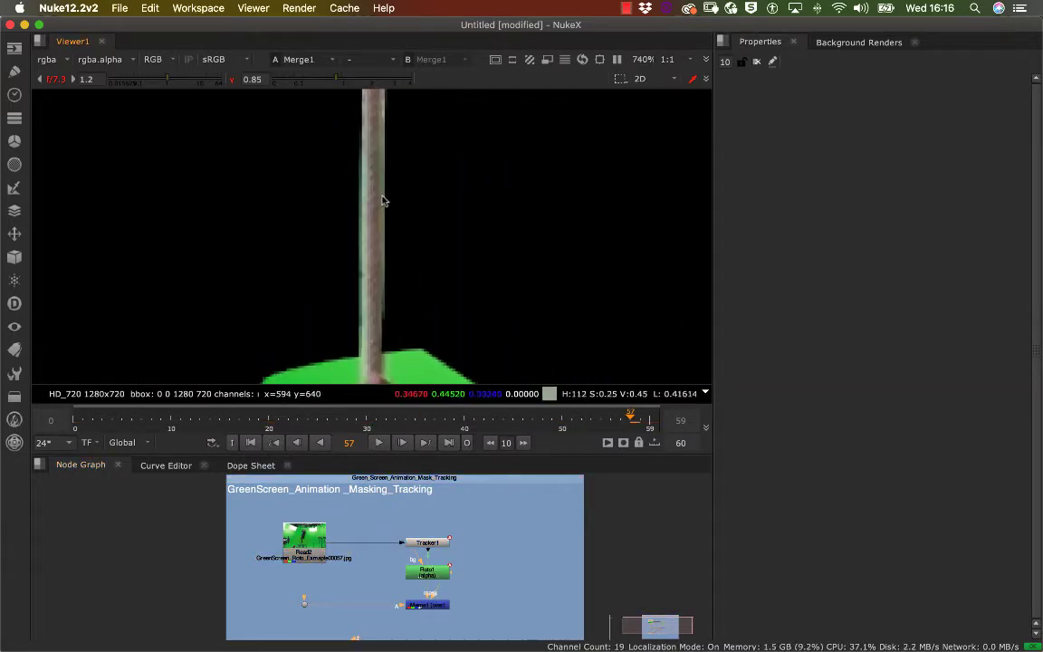
{"action": "scroll", "coordinate": [351, 228], "scroll_direction": "down", "scroll_amount": 4}
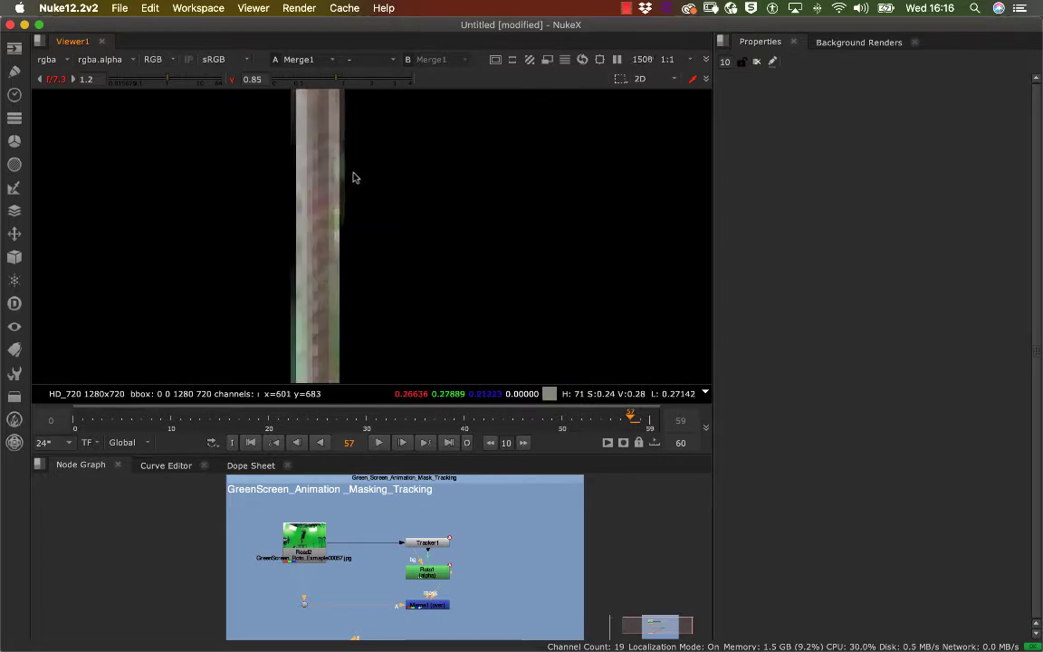
{"action": "scroll", "coordinate": [353, 237], "scroll_direction": "down", "scroll_amount": 5}
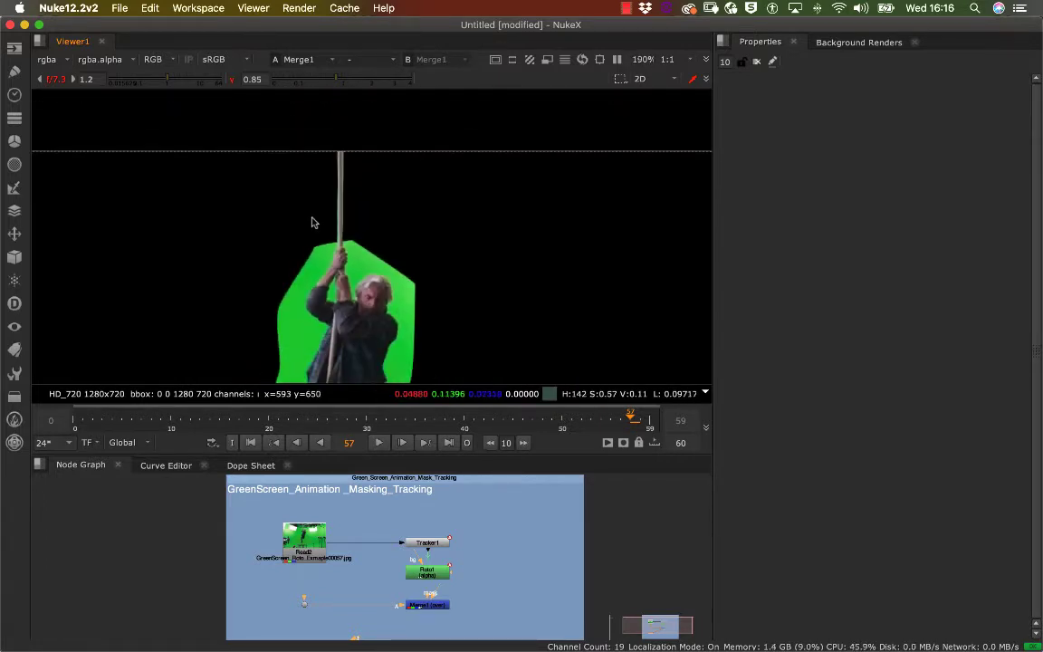
Step: Play the Merge1 result to check how the masks follow the man and the rope
{"action": "left_click", "coordinate": [376, 443]}
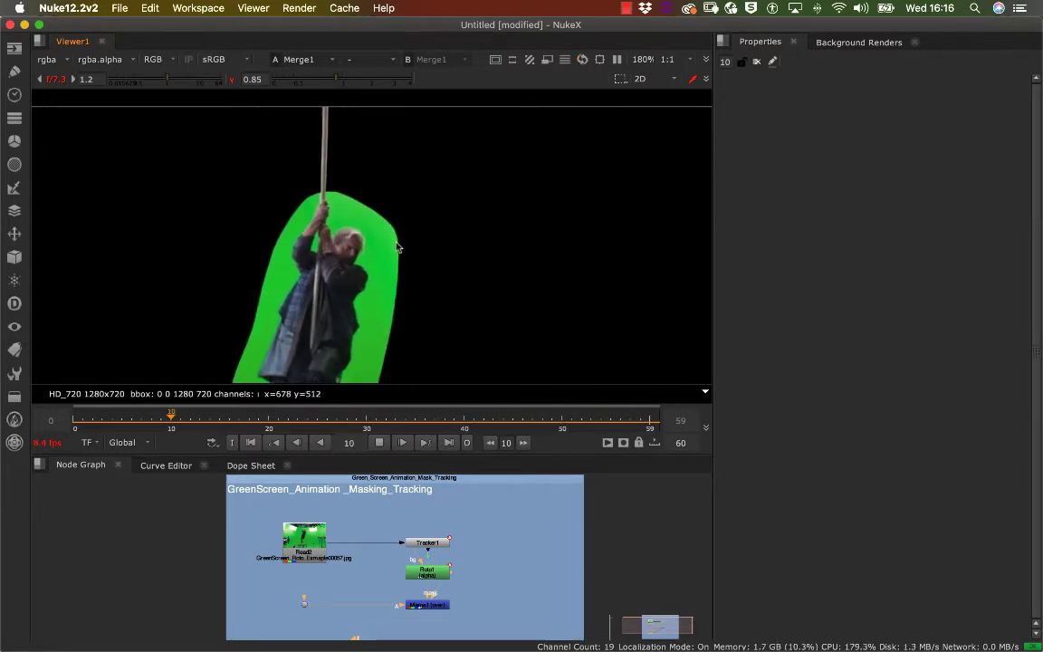
{"action": "scroll", "coordinate": [385, 249], "scroll_direction": "down", "scroll_amount": 5}
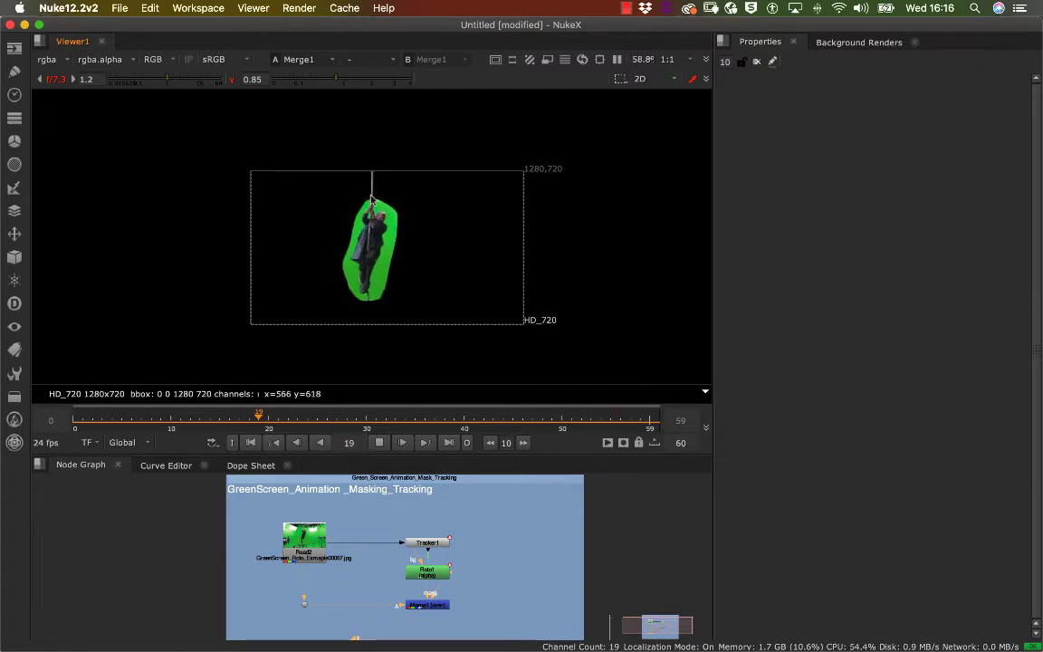
{"action": "scroll", "coordinate": [389, 192], "scroll_direction": "up", "scroll_amount": 1}
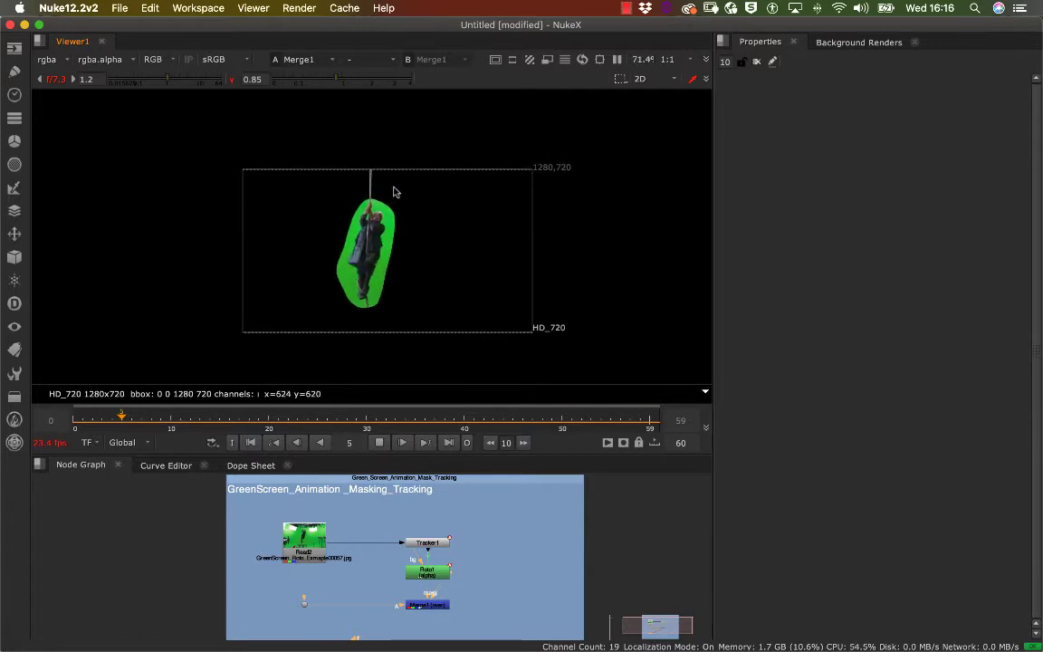
{"action": "scroll", "coordinate": [399, 189], "scroll_direction": "up", "scroll_amount": 1}
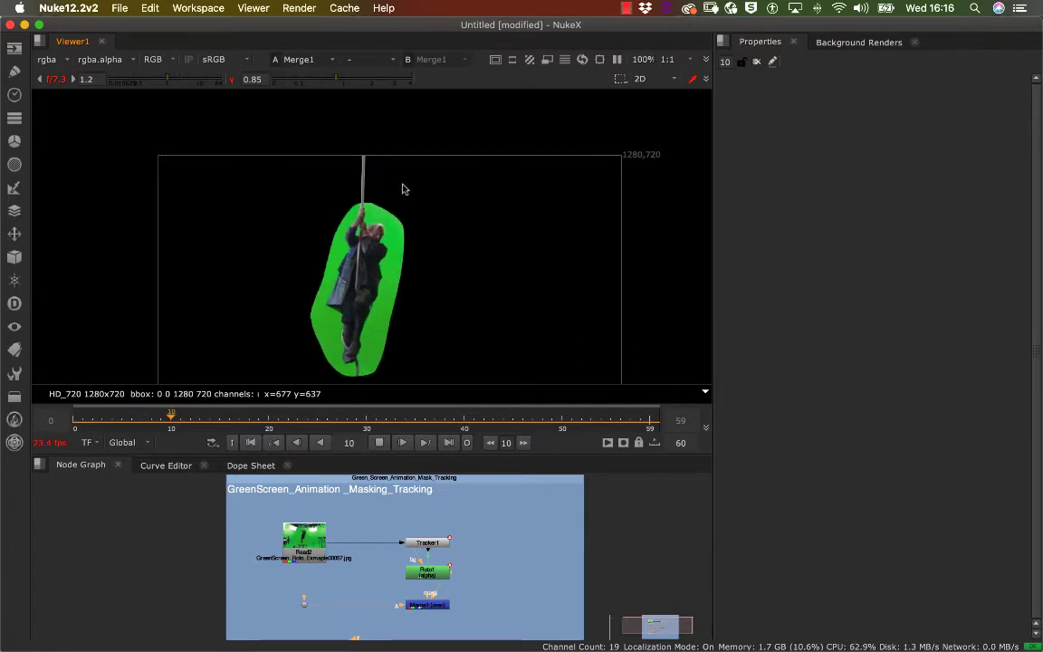
{"action": "left_click", "coordinate": [381, 442]}
{"action": "middle_click_drag", "start_coordinate": [416, 302], "coordinate": [430, 253]}
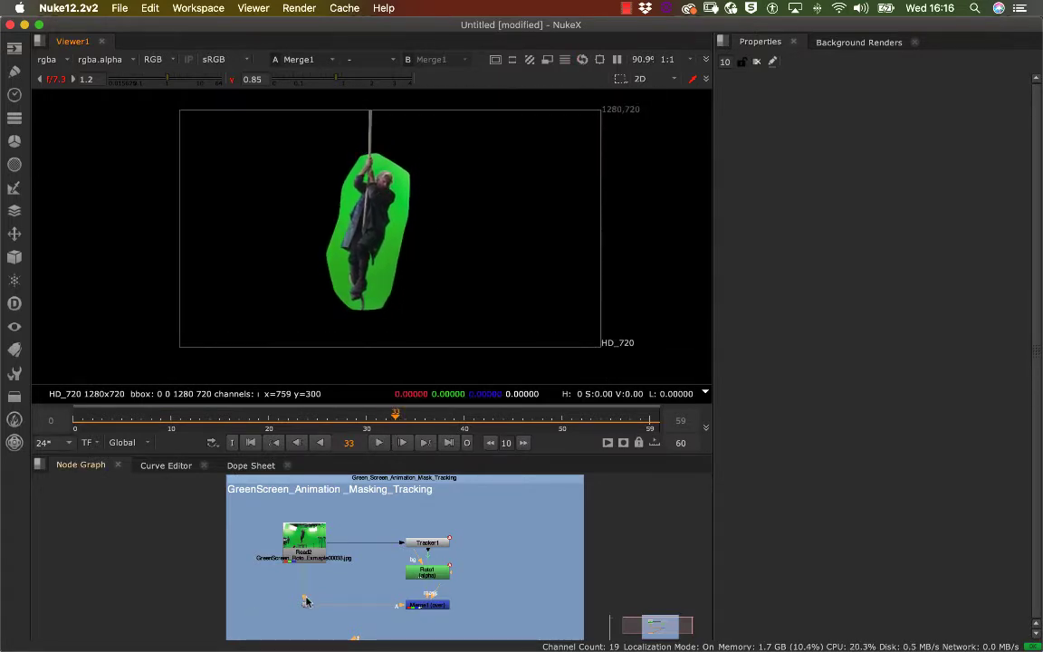
Step: View the unmasked plate from the dot below Read2 and bring the empty area beside the backdrop into view
{"action": "key", "text": "1"}
{"action": "middle_click_drag", "start_coordinate": [329, 536], "coordinate": [443, 536]}
{"action": "scroll", "coordinate": [337, 542], "scroll_direction": "up", "scroll_amount": 3}
{"action": "scroll", "coordinate": [341, 525], "scroll_direction": "down", "scroll_amount": 1}
{"action": "scroll", "coordinate": [362, 545], "scroll_direction": "down", "scroll_amount": 2}
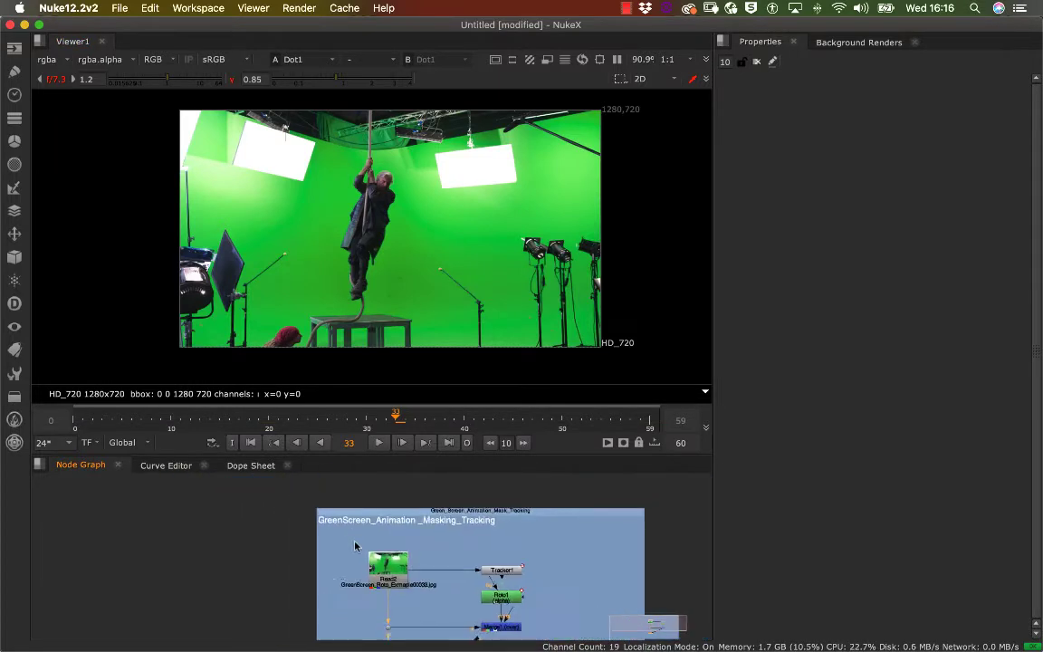
{"action": "middle_click_drag", "start_coordinate": [353, 556], "coordinate": [408, 512]}
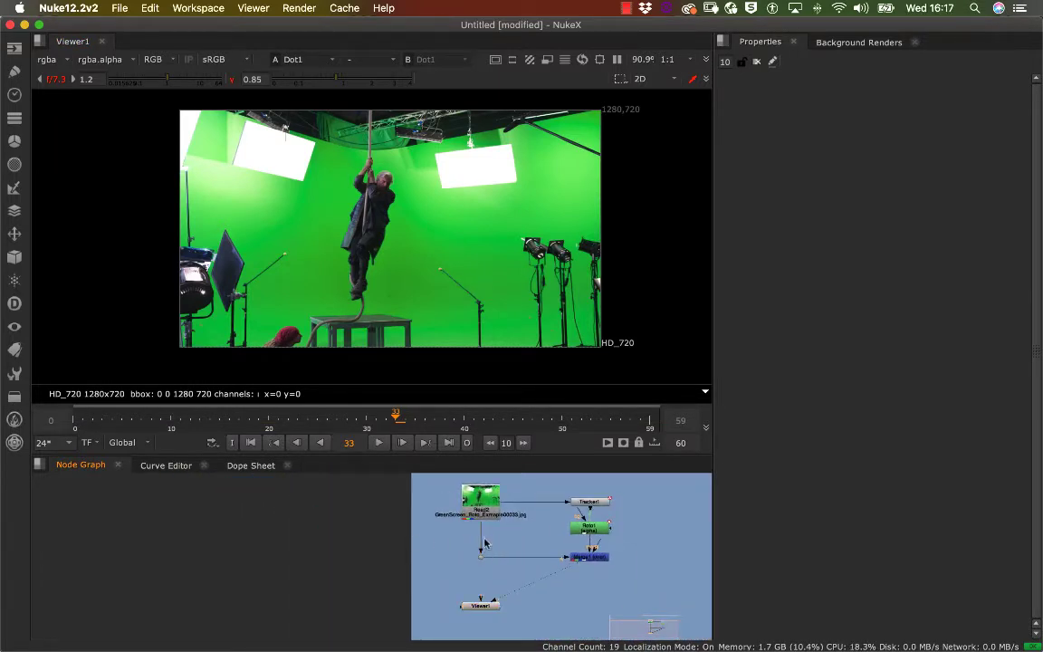
Step: Duplicate the Read2 node and place the copy in the empty area outside the backdrop
{"action": "left_click", "coordinate": [486, 516]}
{"action": "key", "text": "super+v"}
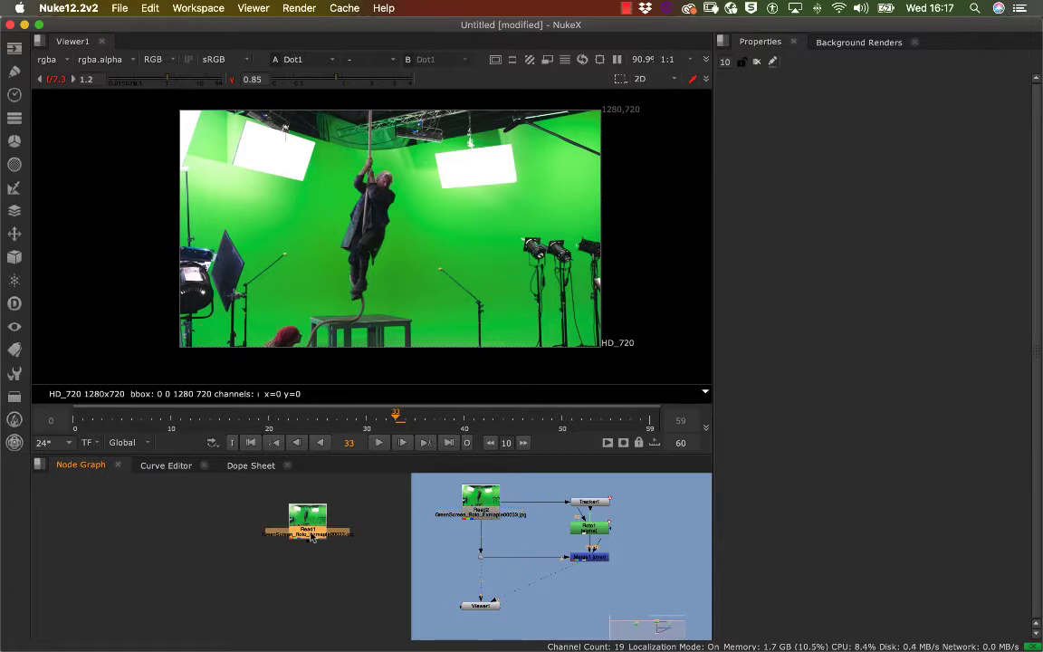
{"action": "left_click_drag", "start_coordinate": [310, 523], "coordinate": [261, 513]}
{"action": "left_click", "coordinate": [484, 518]}
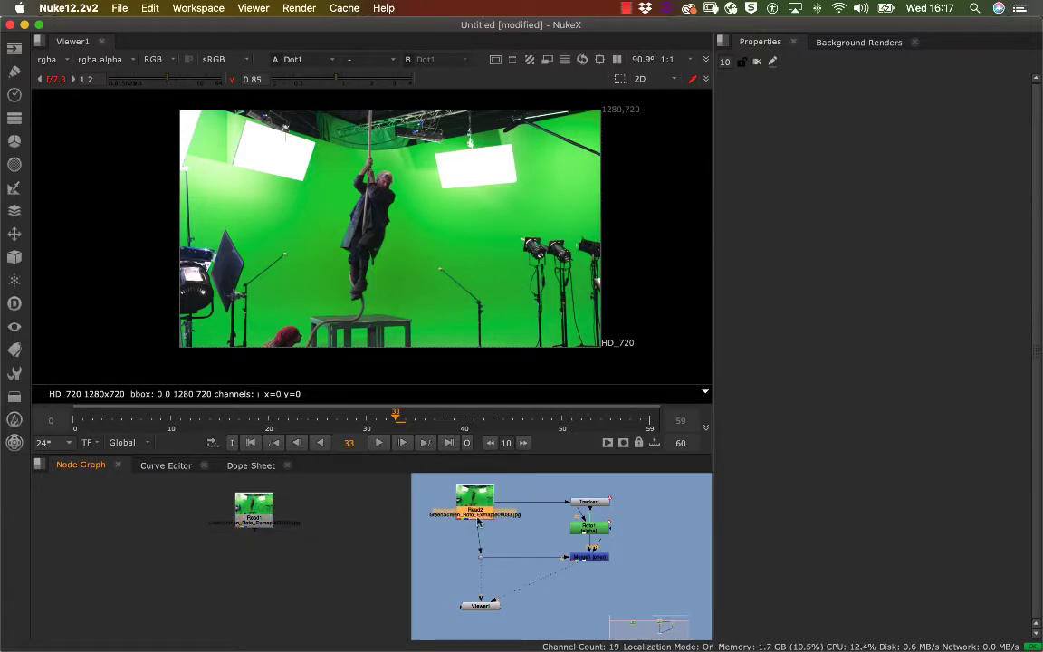
{"action": "mouse_move", "coordinate": [260, 525]}
{"action": "left_mouse_down"}
{"action": "mouse_move", "coordinate": [286, 521]}
{"action": "mouse_move", "coordinate": [266, 520]}
{"action": "left_mouse_up"}
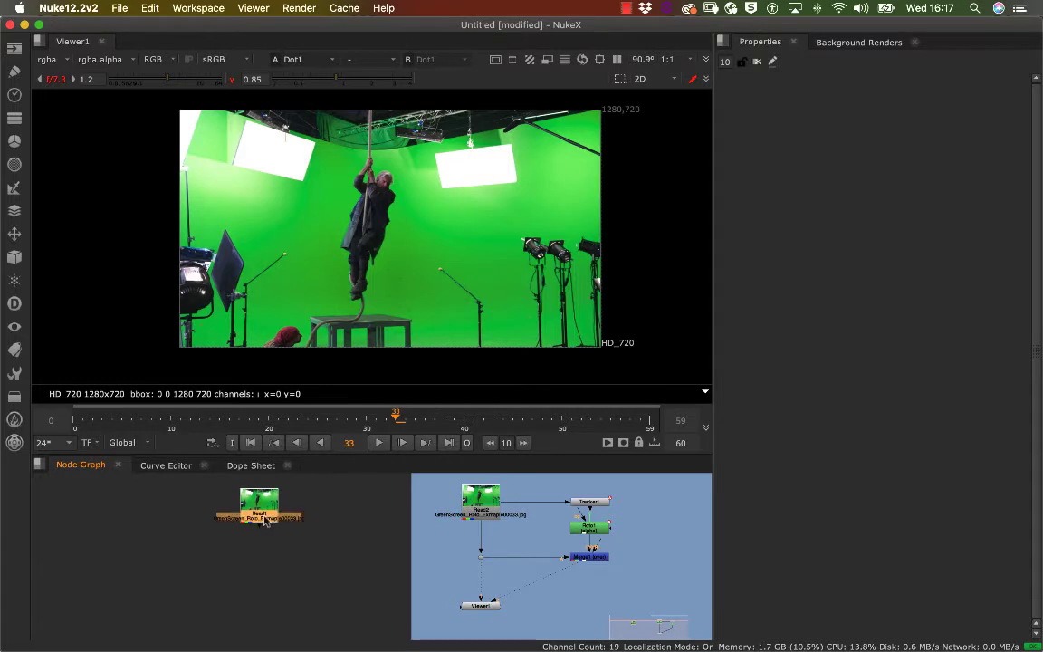
Step: Disconnect Viewer1 from the old setup, connect it to the copied Read node and place it below that node
{"action": "left_click", "coordinate": [306, 605]}
{"action": "left_click_drag", "start_coordinate": [483, 605], "coordinate": [486, 602]}
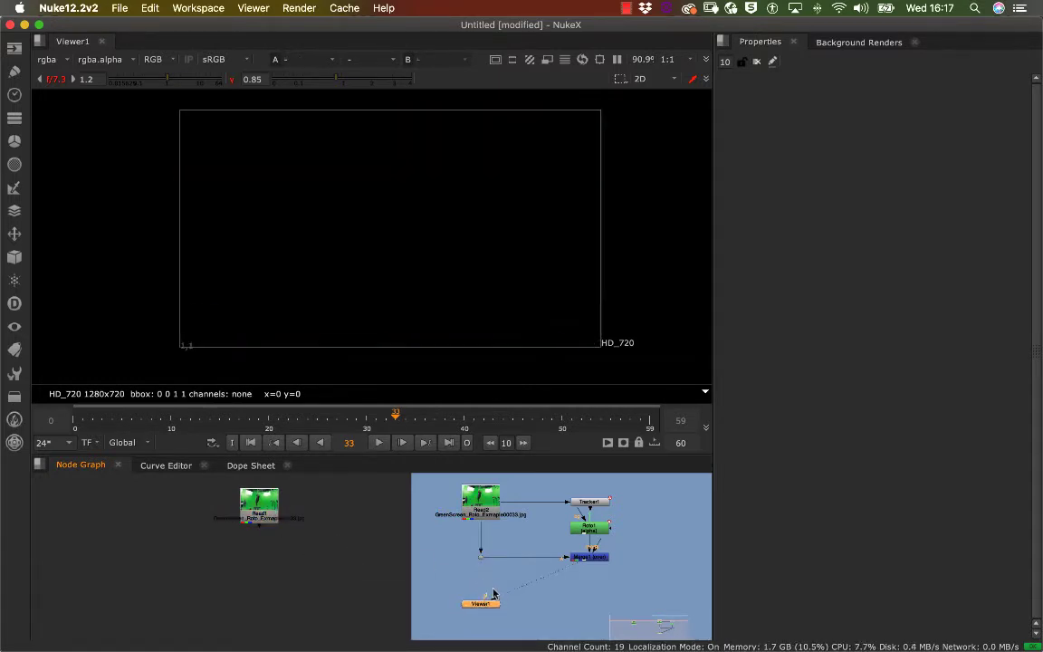
{"action": "left_click_drag", "start_coordinate": [271, 550], "coordinate": [258, 512]}
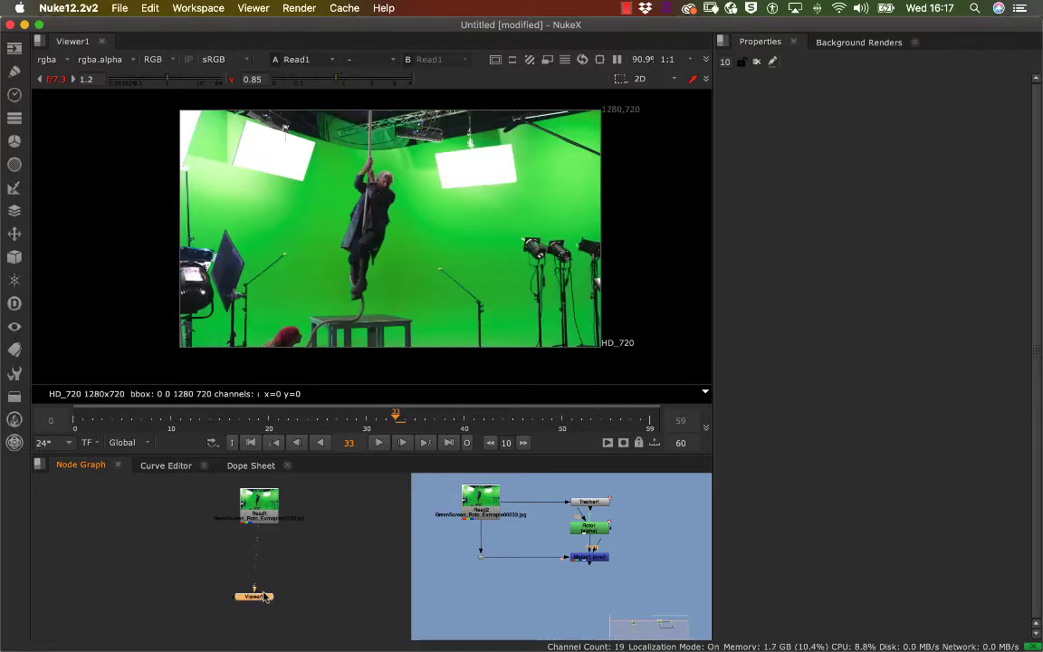
{"action": "left_click_drag", "start_coordinate": [272, 499], "coordinate": [272, 507]}
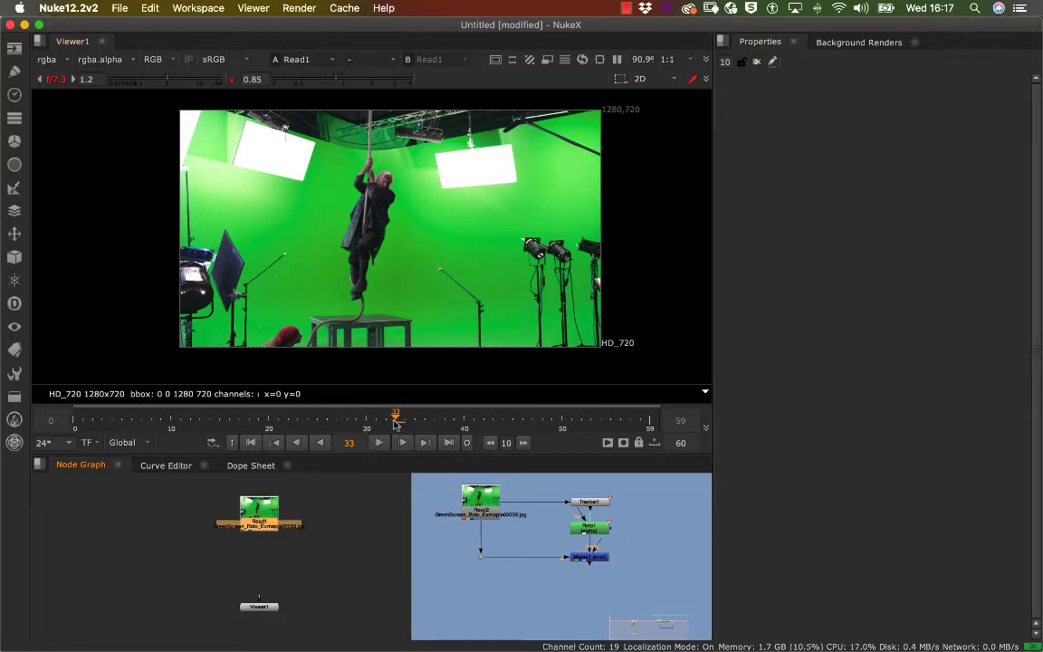
Step: Play the clip from the copied Read node to review the man's swing on the rope
{"action": "left_click_drag", "start_coordinate": [396, 424], "coordinate": [230, 426]}
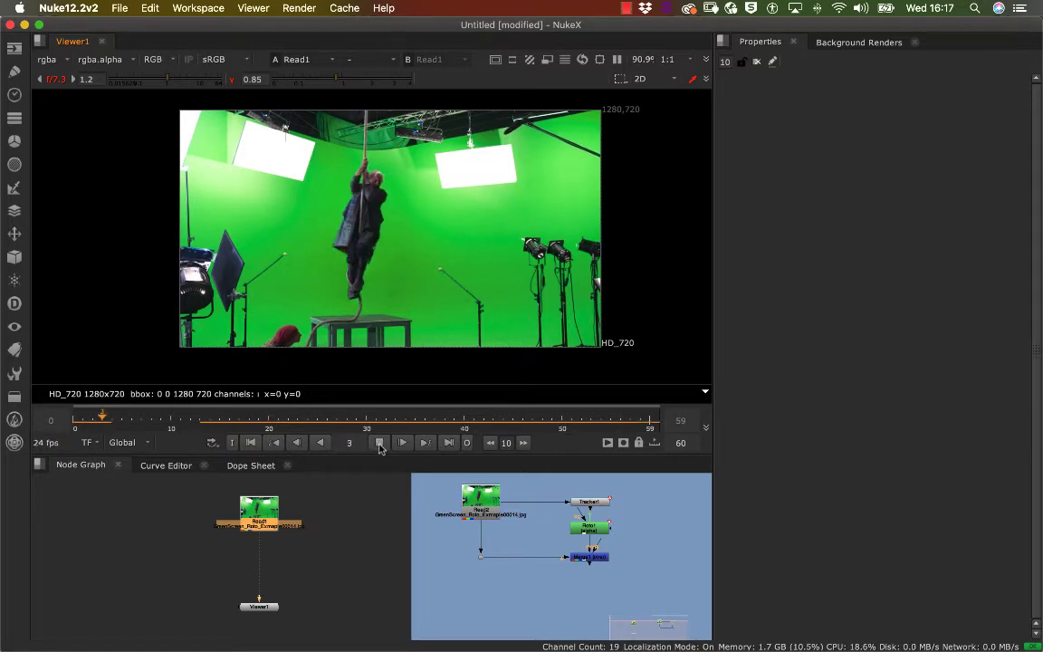
{"action": "left_click", "coordinate": [379, 442]}
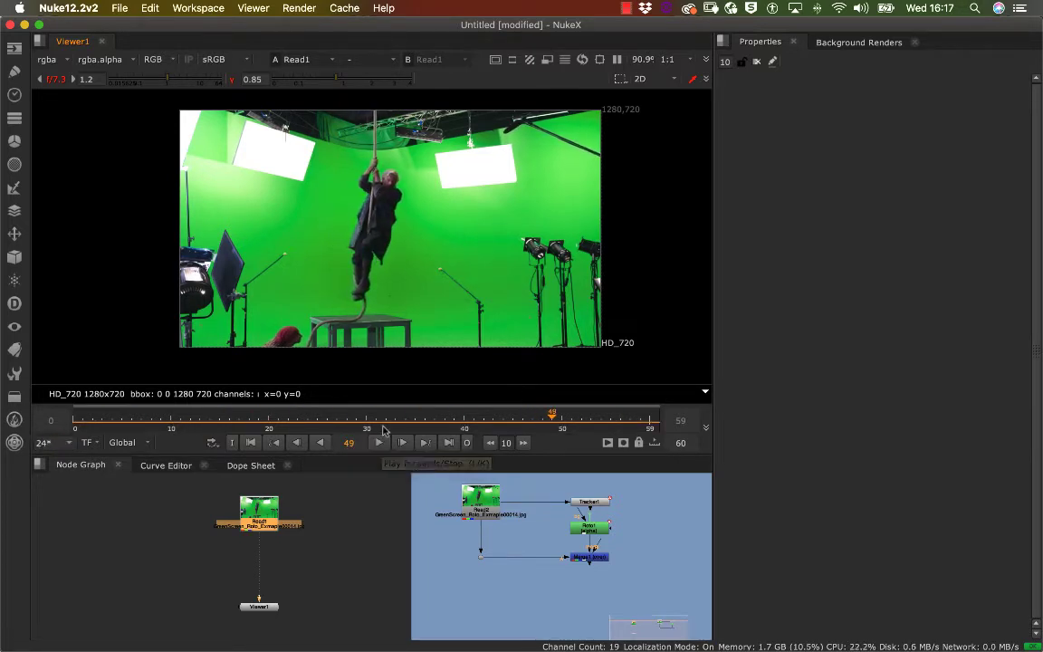
{"action": "scroll", "coordinate": [372, 225], "scroll_direction": "up", "scroll_amount": 4}
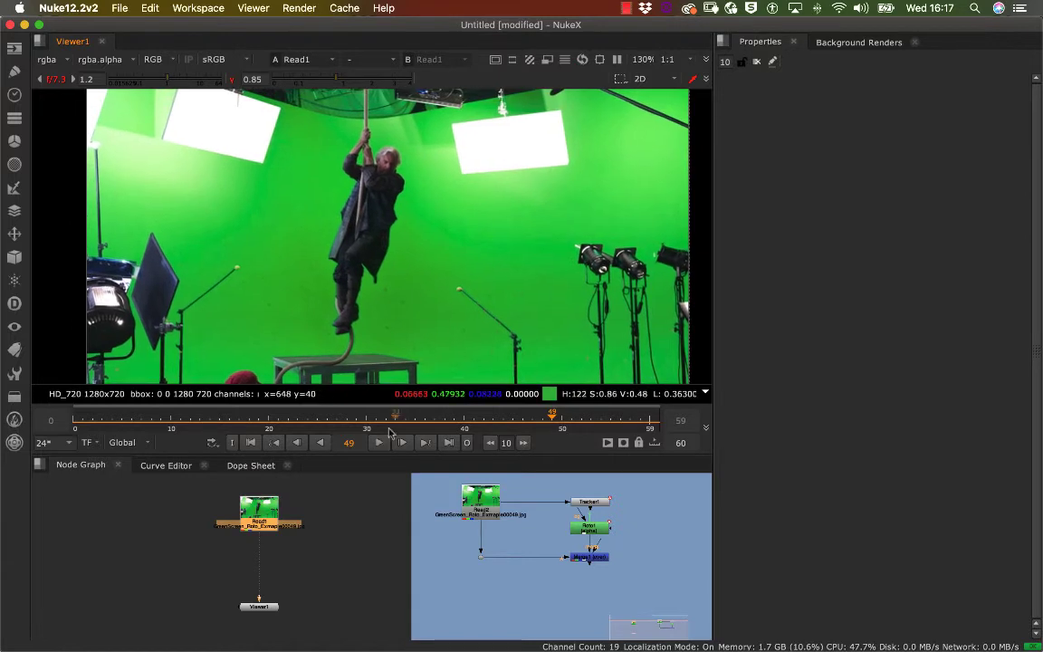
{"action": "left_click", "coordinate": [381, 444]}
{"action": "left_click", "coordinate": [381, 444]}
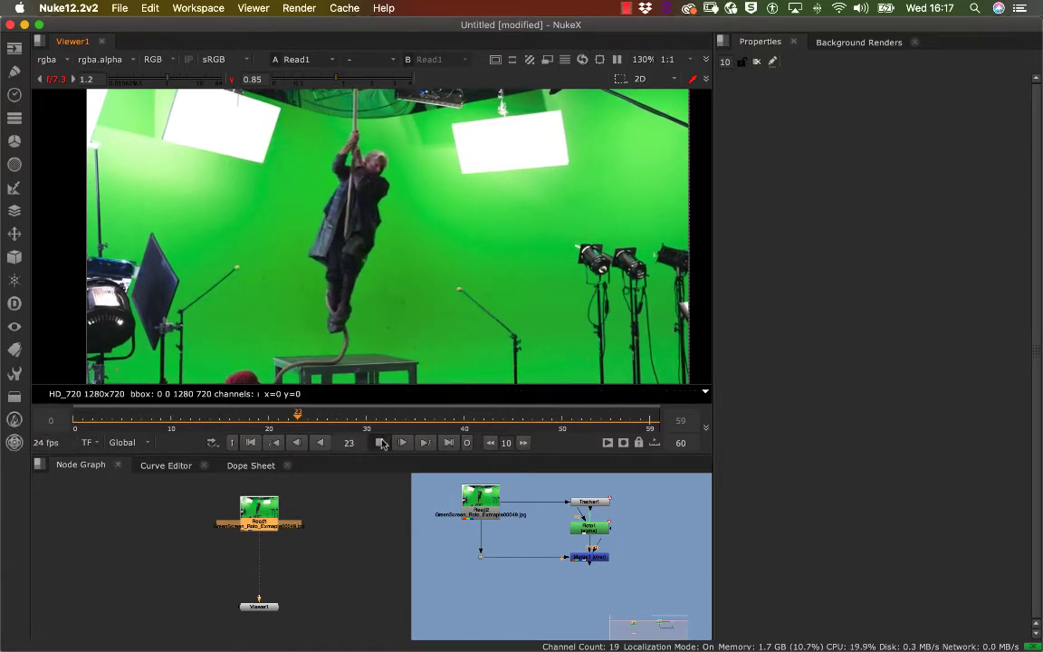
Step: Return to the first frame and add an unconnected Roto node beside the copied Read node
{"action": "left_click", "coordinate": [251, 442]}
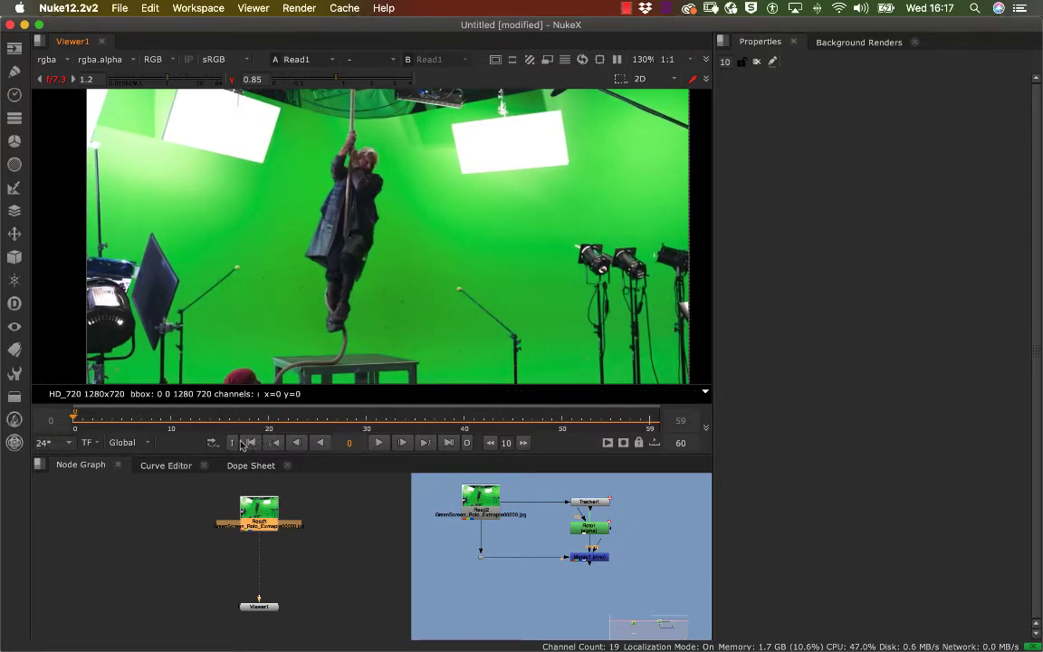
{"action": "left_click", "coordinate": [353, 532]}
{"action": "key", "text": "o"}
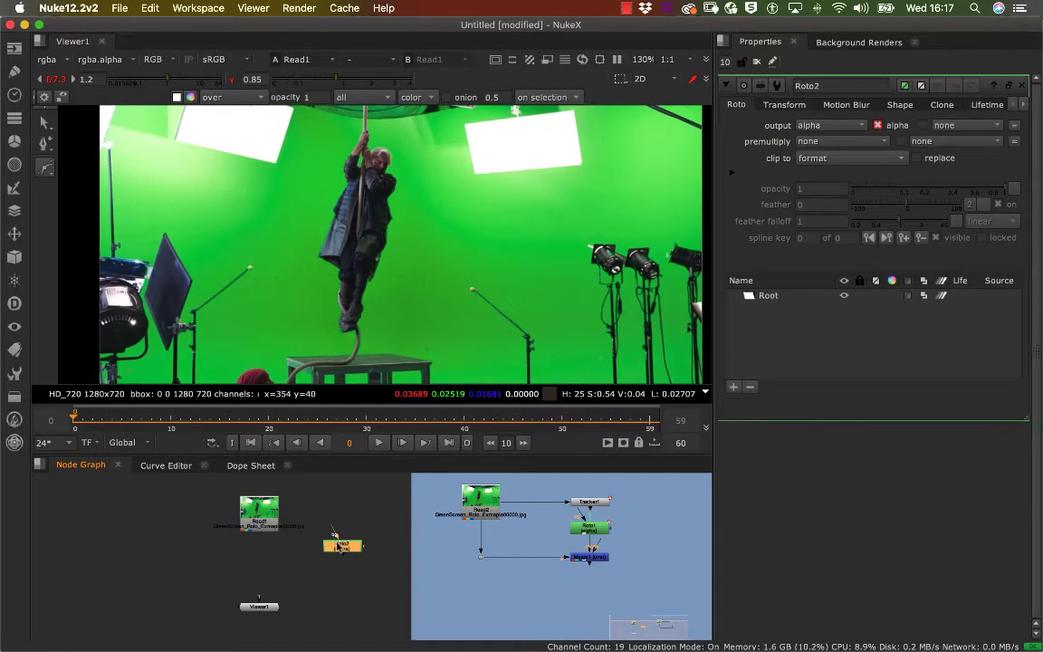
{"action": "left_click_drag", "start_coordinate": [338, 543], "coordinate": [330, 538]}
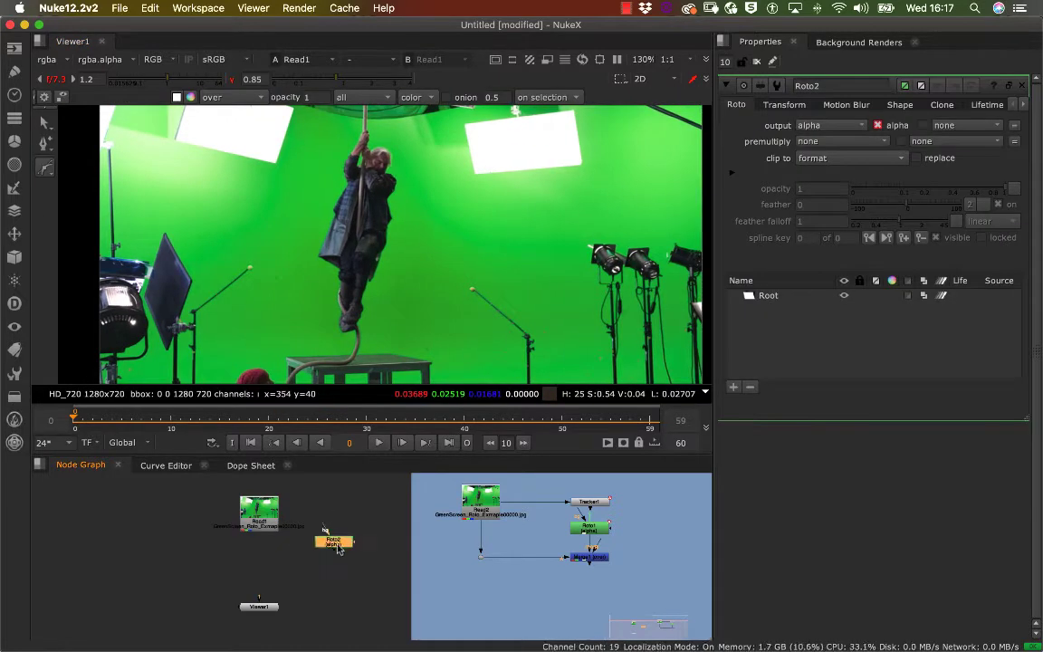
Step: Draw a loose Bezier mask around the man on the rope in the new Roto node and redisplay its outline
{"action": "left_click", "coordinate": [47, 172]}
{"action": "left_click", "coordinate": [88, 164]}
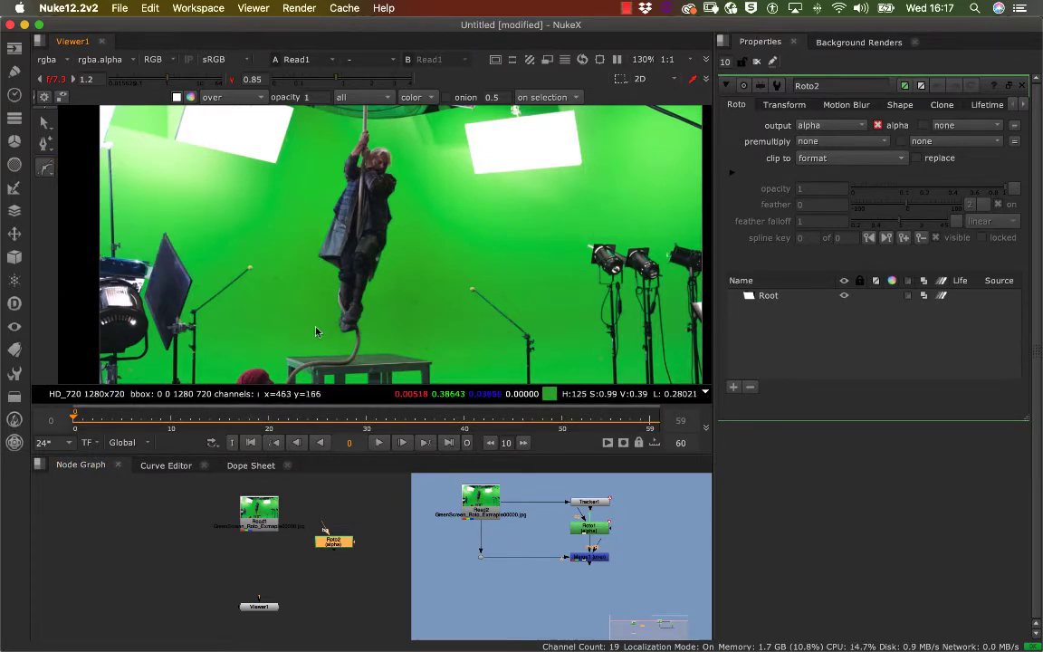
{"action": "left_click", "coordinate": [350, 134]}
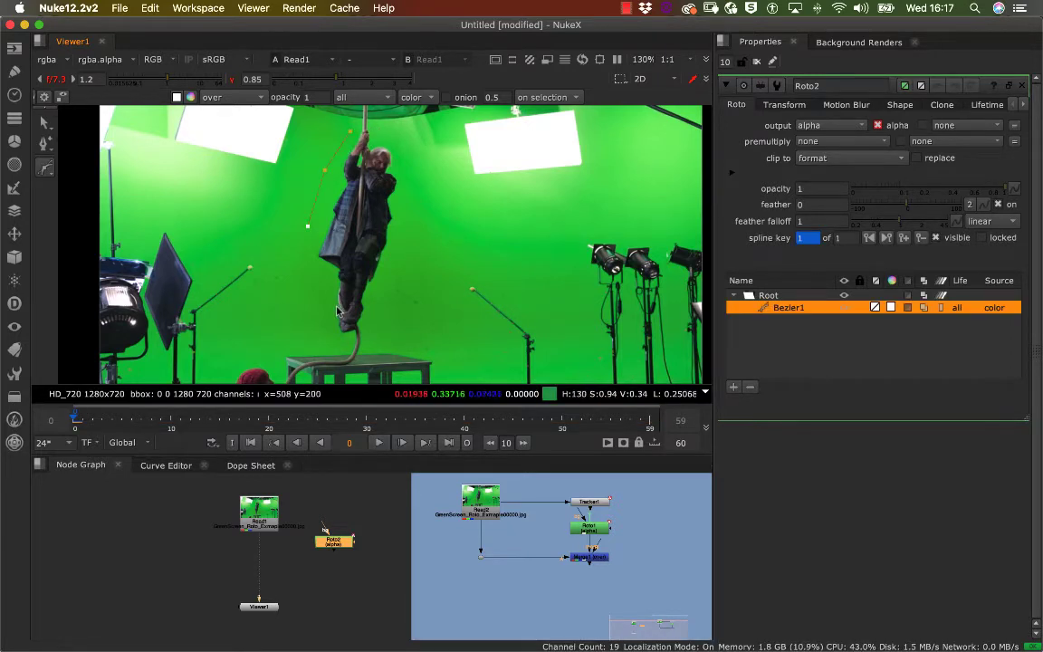
{"action": "left_click", "coordinate": [333, 345]}
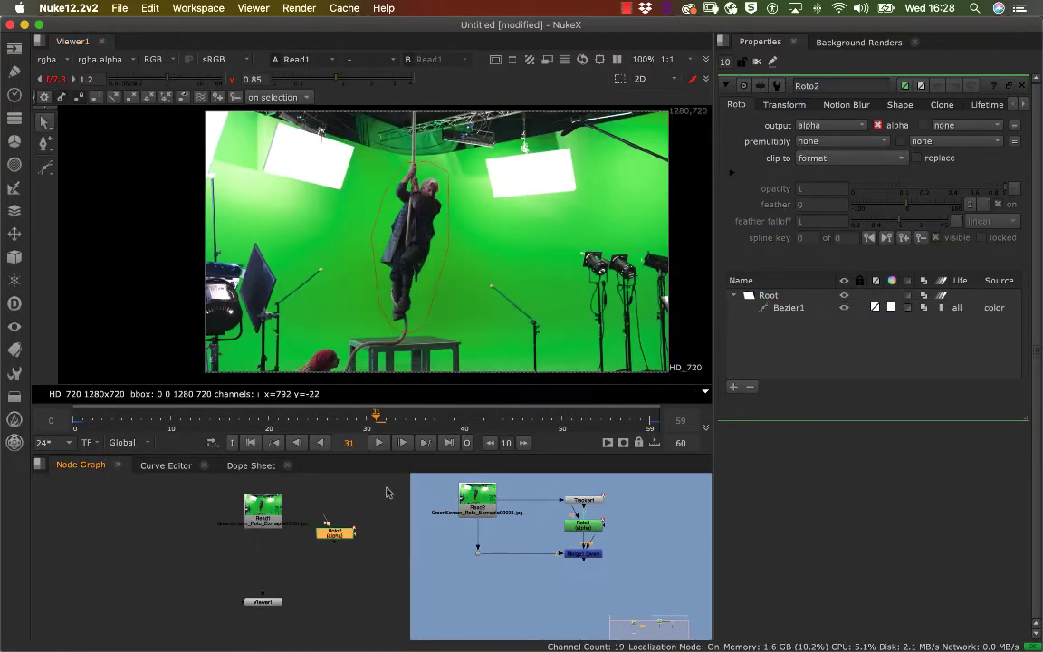
{"action": "left_click", "coordinate": [362, 514]}
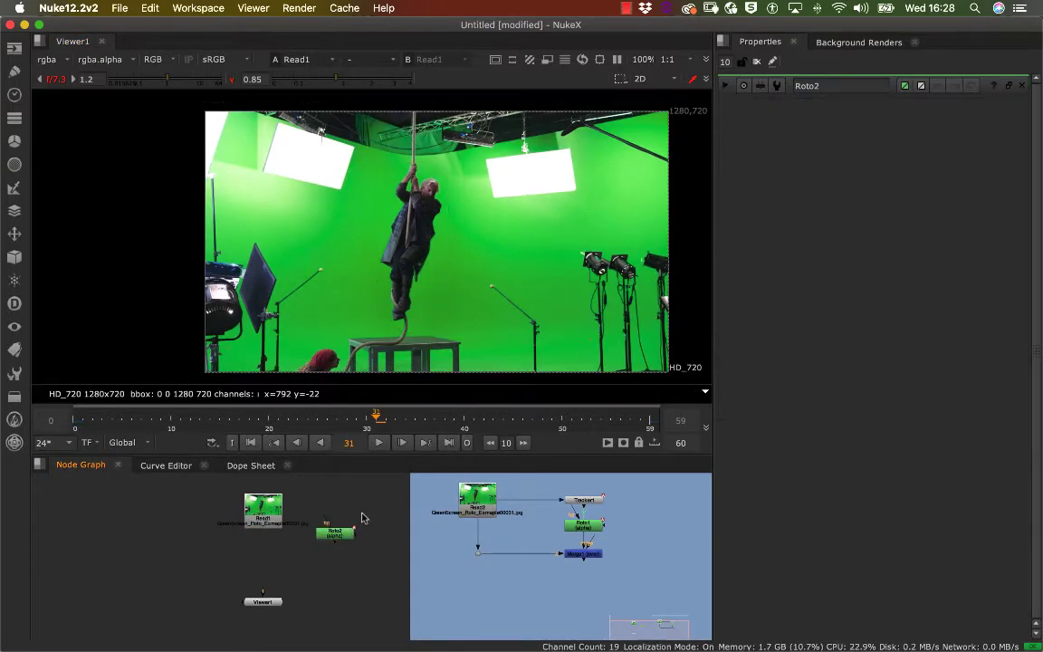
{"action": "left_click", "coordinate": [330, 537]}
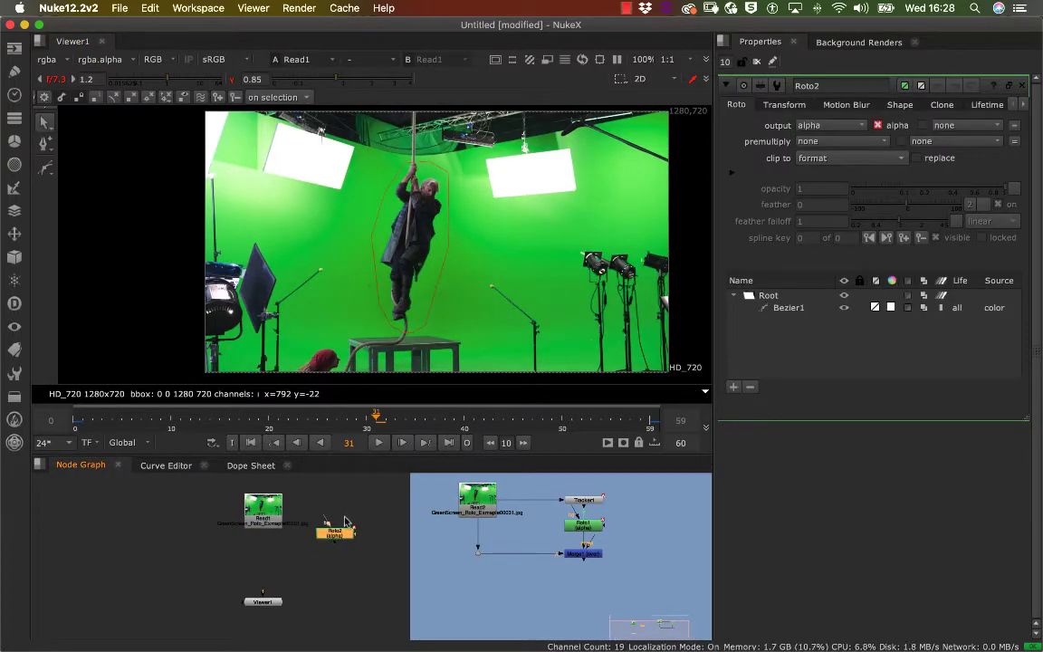
Step: Nudge the Roto2 node slightly, deselect it, and add an unconnected Merge node below it
{"action": "left_click", "coordinate": [344, 519]}
{"action": "left_click", "coordinate": [339, 538]}
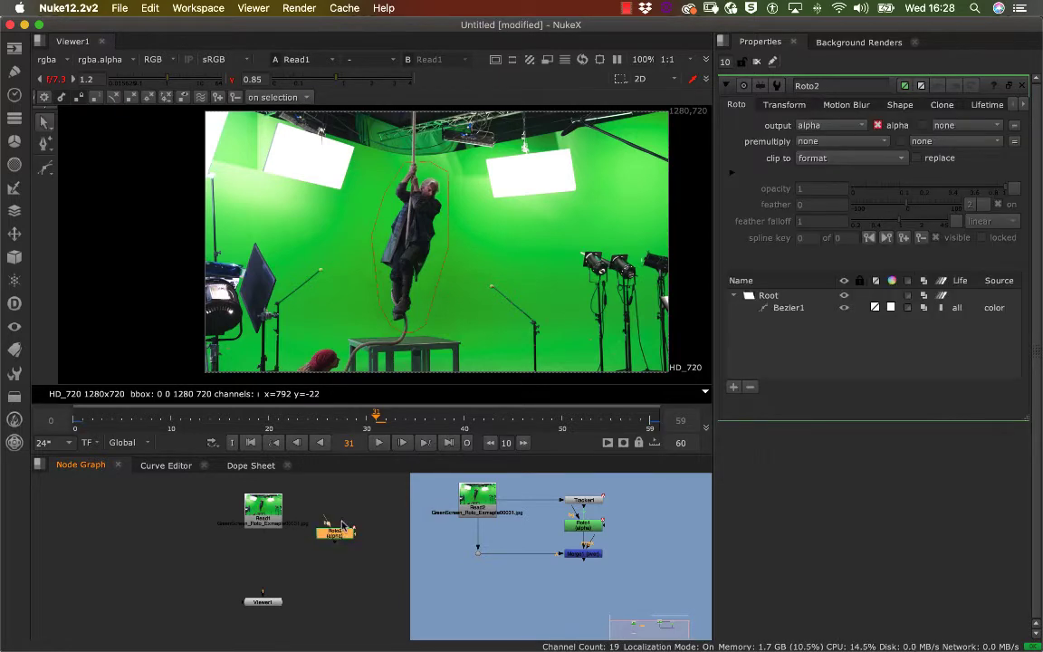
{"action": "left_click_drag", "start_coordinate": [342, 534], "coordinate": [348, 531]}
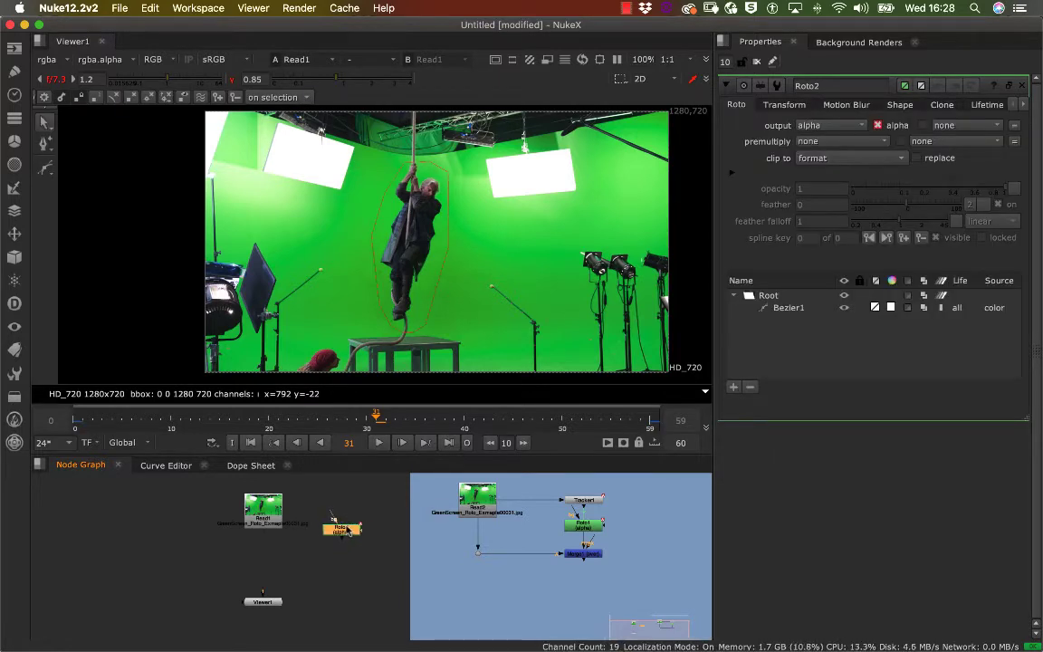
{"action": "left_click", "coordinate": [342, 555]}
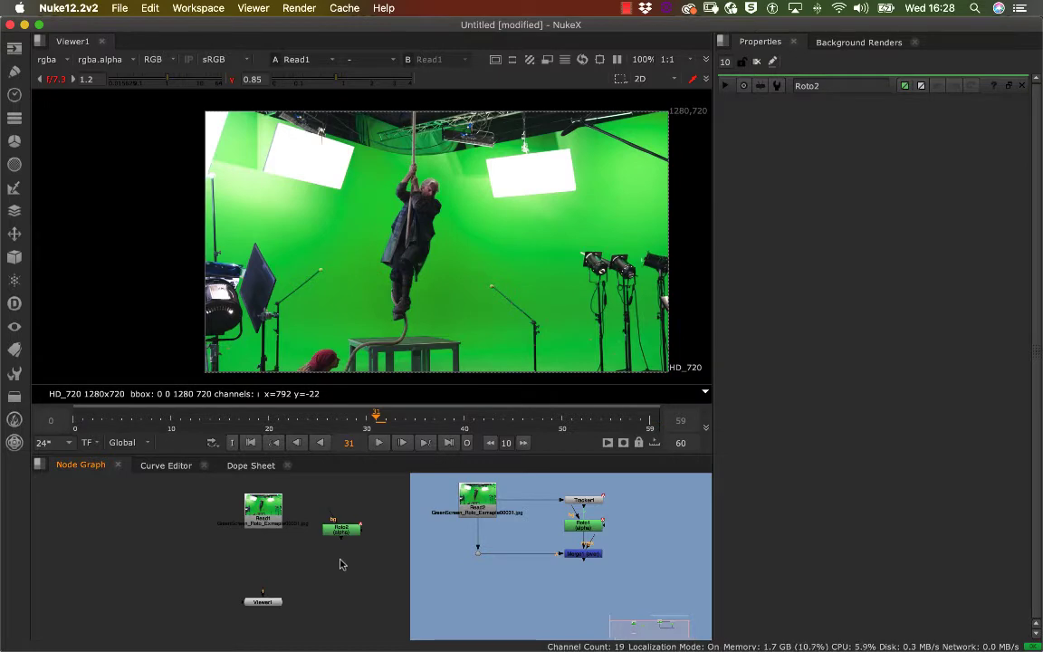
{"action": "key", "text": "Tab"}
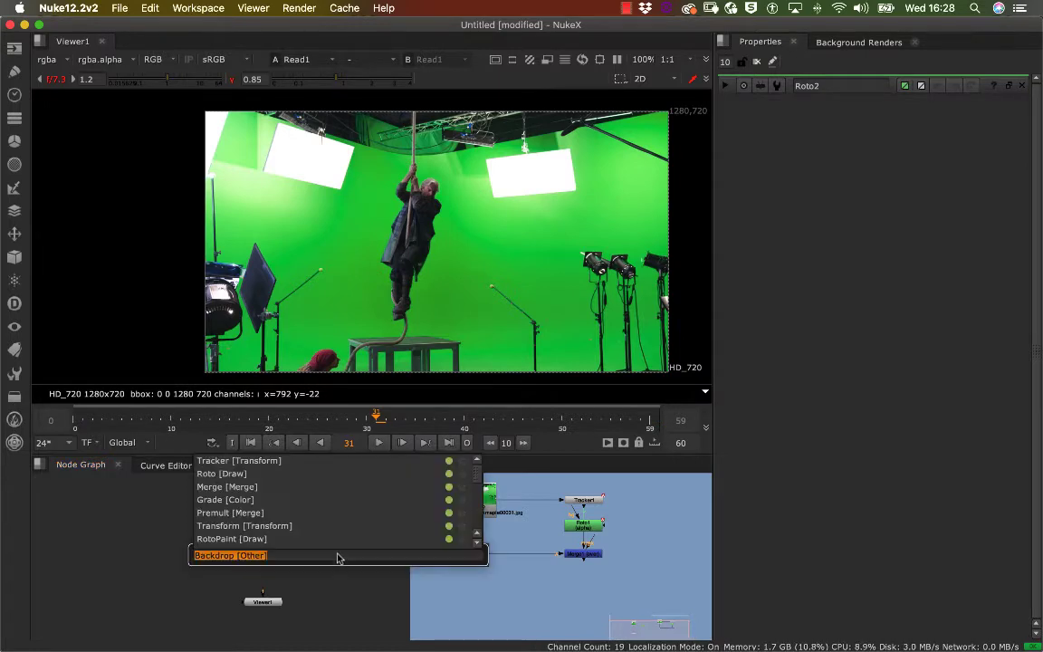
{"action": "left_click", "coordinate": [228, 487]}
Step: Connect the Read1 plate to the Merge node and show the Merge output in Viewer1
{"action": "double_click", "coordinate": [352, 528]}
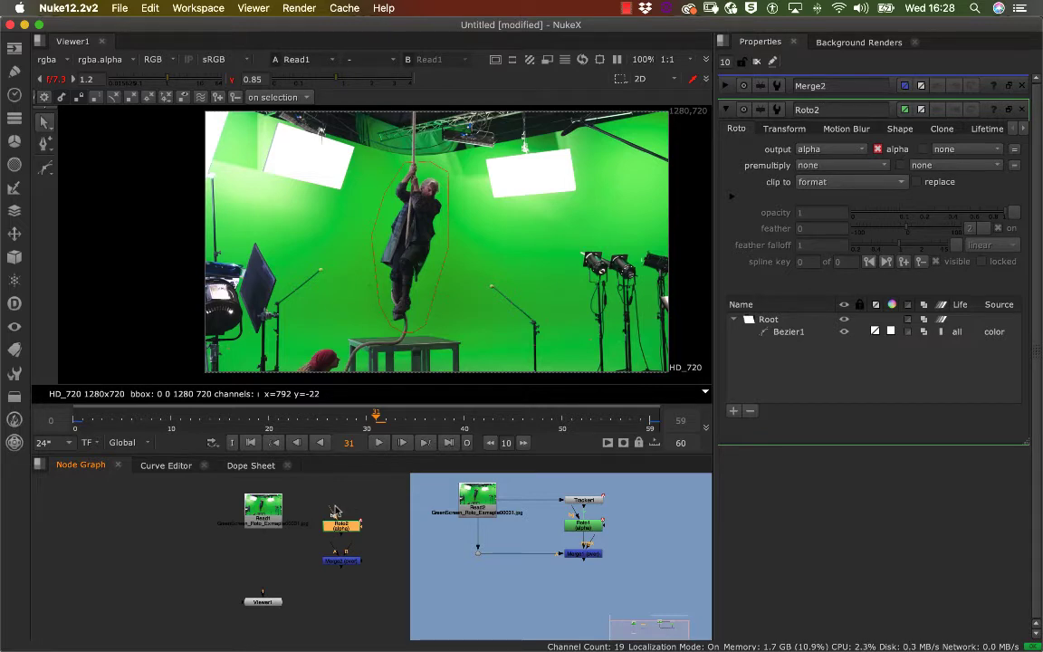
{"action": "double_click", "coordinate": [333, 564]}
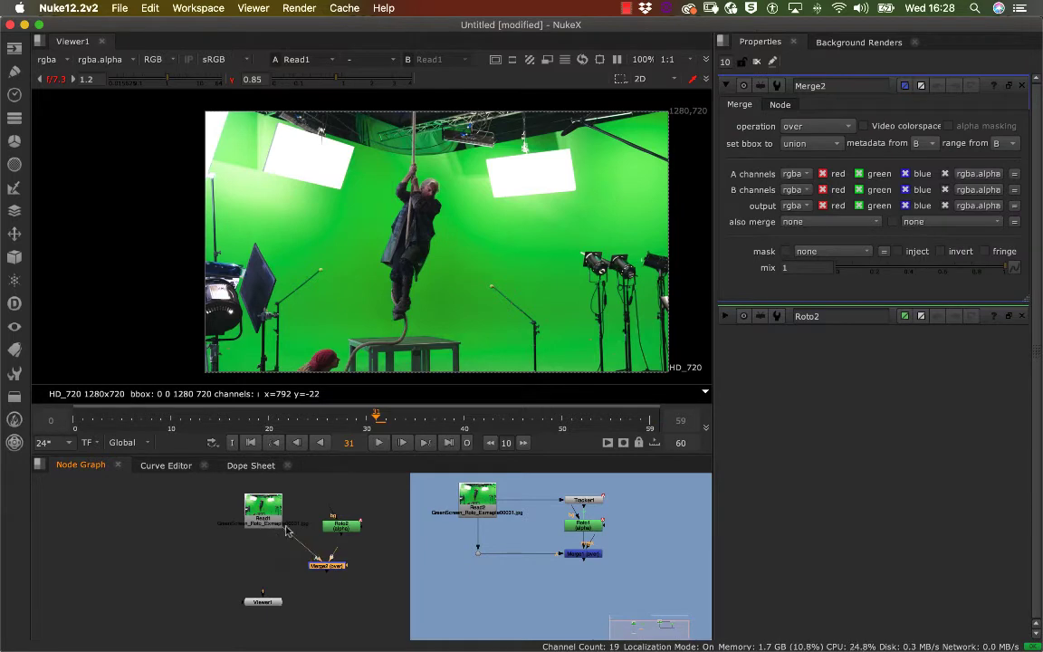
{"action": "left_click", "coordinate": [328, 576]}
{"action": "left_click", "coordinate": [329, 568]}
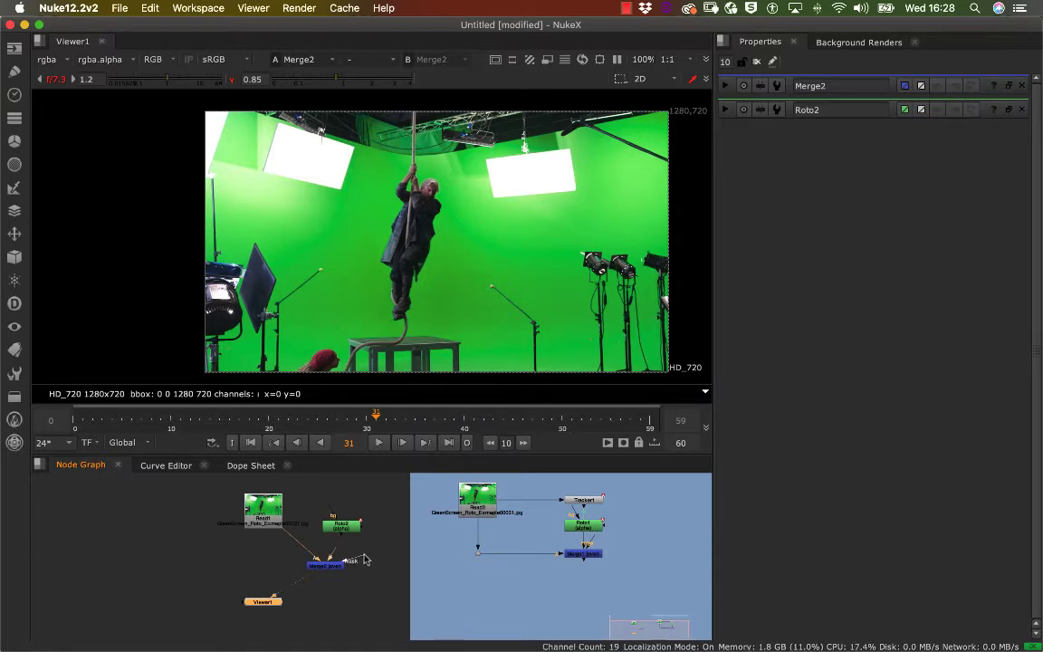
Step: Connect the Merge node's mask input to Roto2 and play the clip to review the masked man
{"action": "left_click_drag", "start_coordinate": [364, 570], "coordinate": [343, 520]}
{"action": "double_click", "coordinate": [343, 525]}
{"action": "left_click", "coordinate": [379, 443]}
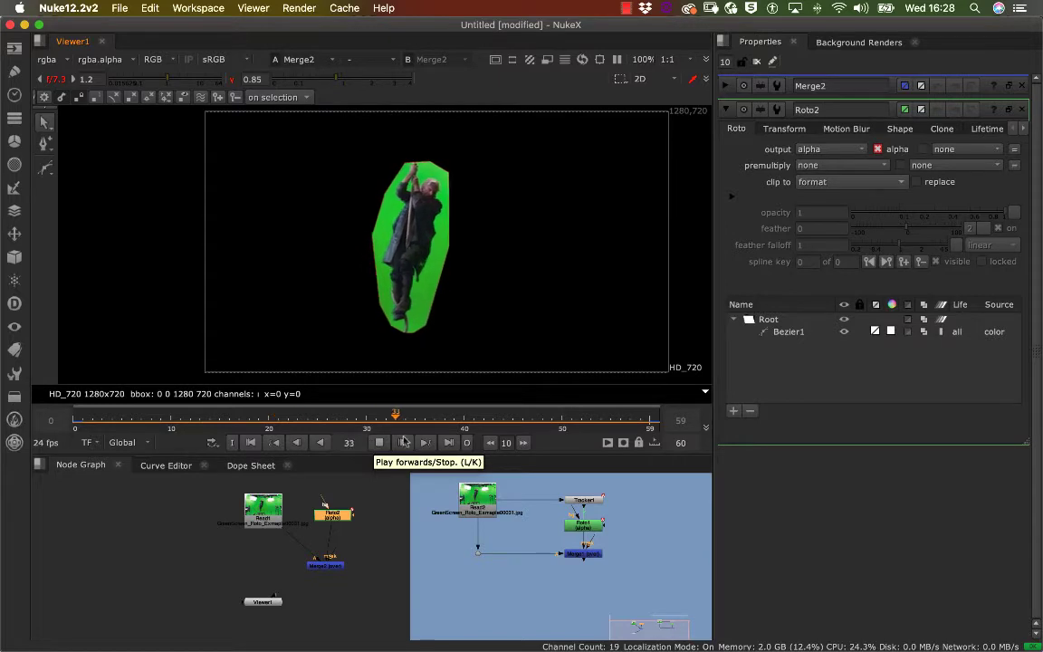
{"action": "left_click", "coordinate": [382, 443]}
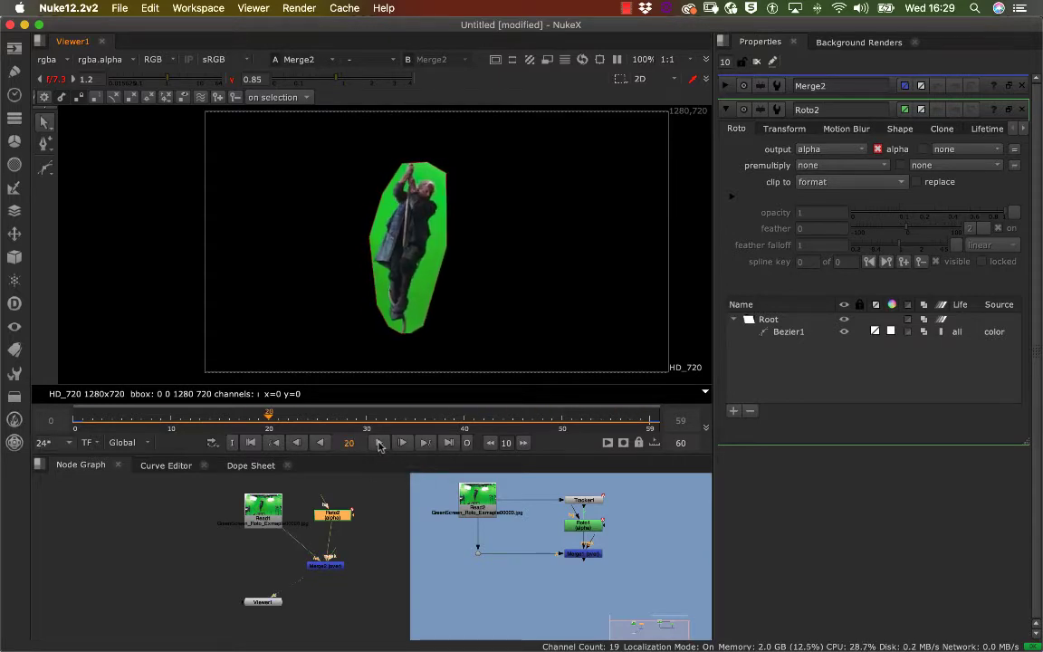
Step: Place the Roto2 node directly above the Merge node and disable it
{"action": "left_click_drag", "start_coordinate": [337, 522], "coordinate": [335, 532]}
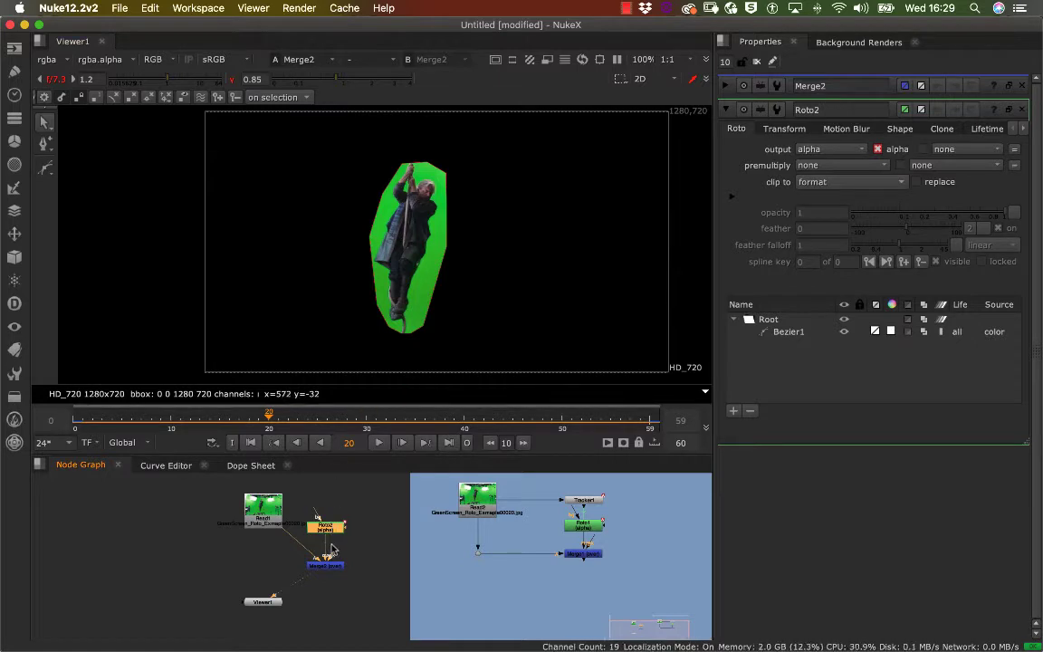
{"action": "left_click", "coordinate": [337, 546]}
{"action": "double_click", "coordinate": [334, 531]}
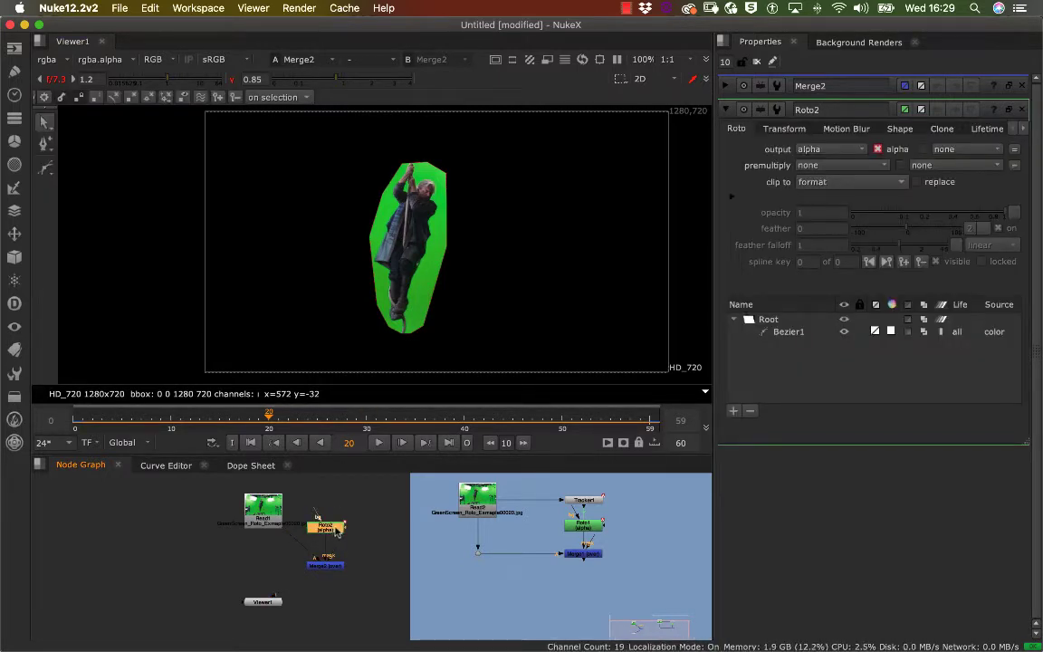
{"action": "key", "text": "d"}
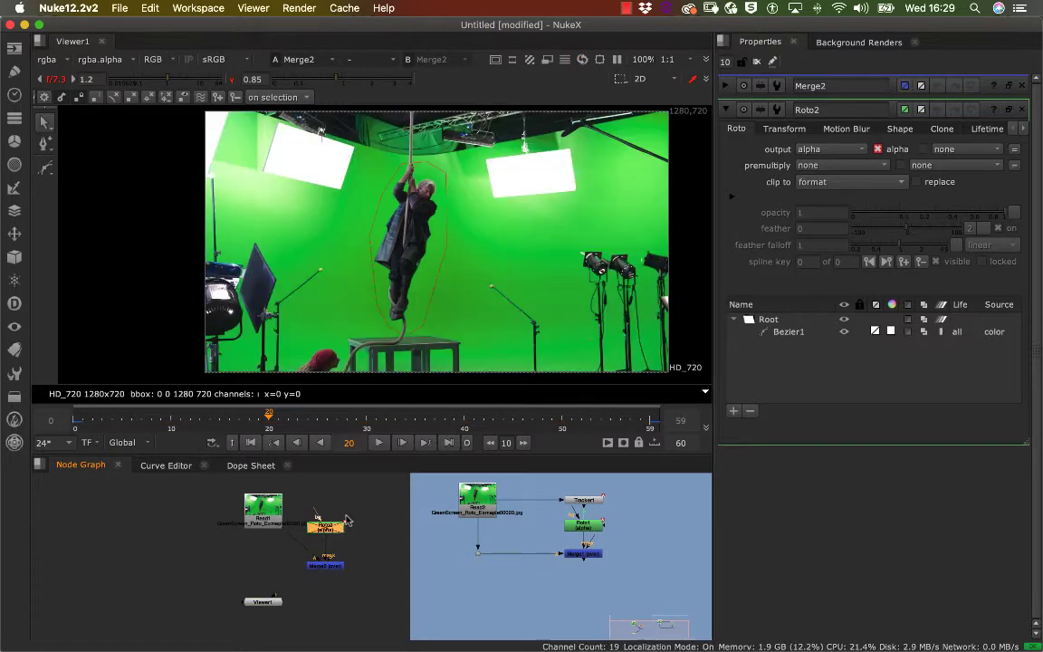
Step: Play the clip with the full plate and Bezier1 outline shown, and return to the first frame
{"action": "left_click", "coordinate": [381, 442]}
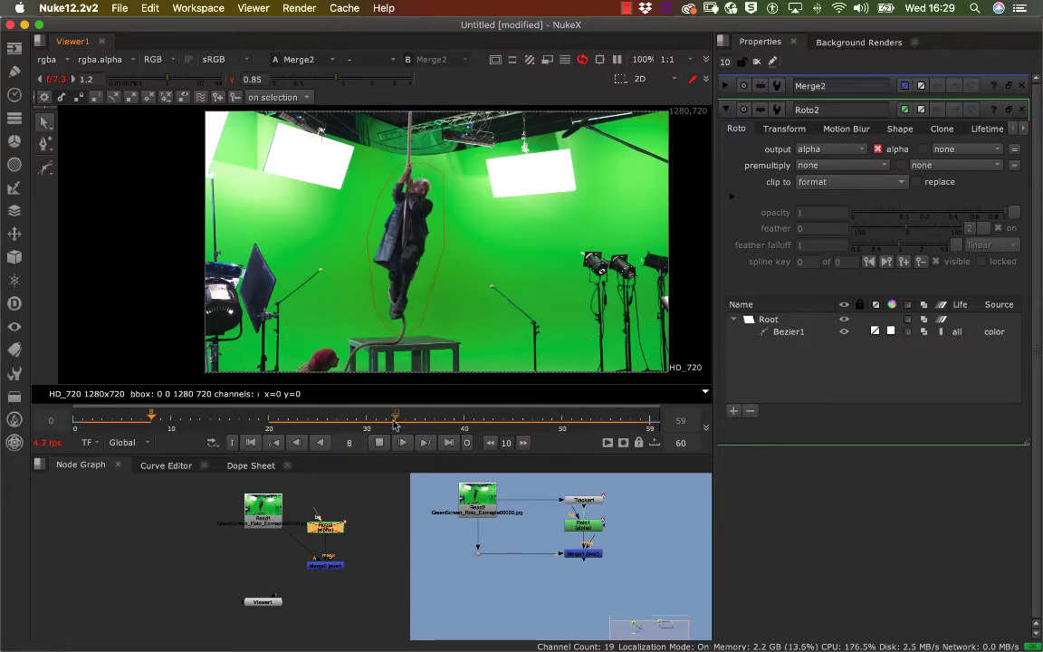
{"action": "left_click", "coordinate": [380, 443]}
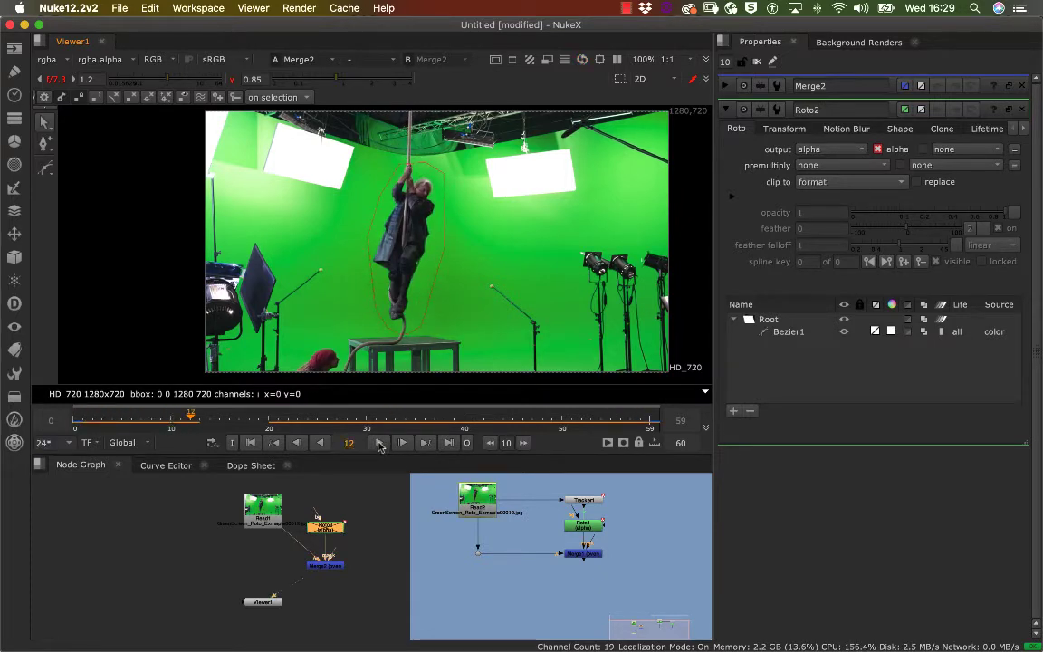
{"action": "left_click", "coordinate": [253, 444]}
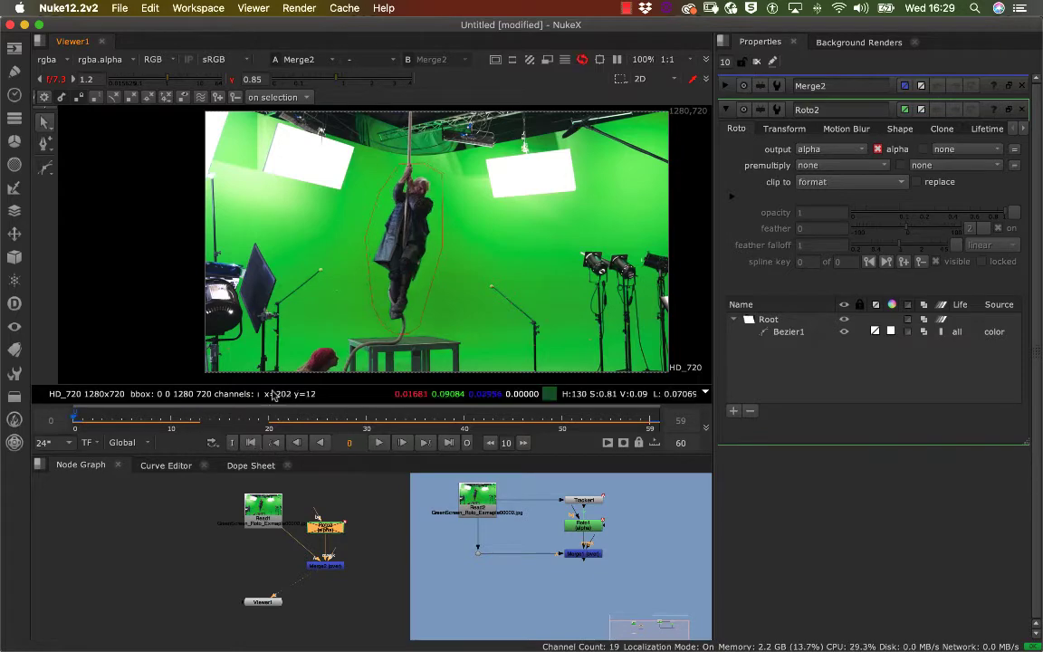
Step: Examine the rope closely from the man's hands up to the plate's upper edge
{"action": "middle_click_drag", "start_coordinate": [363, 302], "coordinate": [304, 367]}
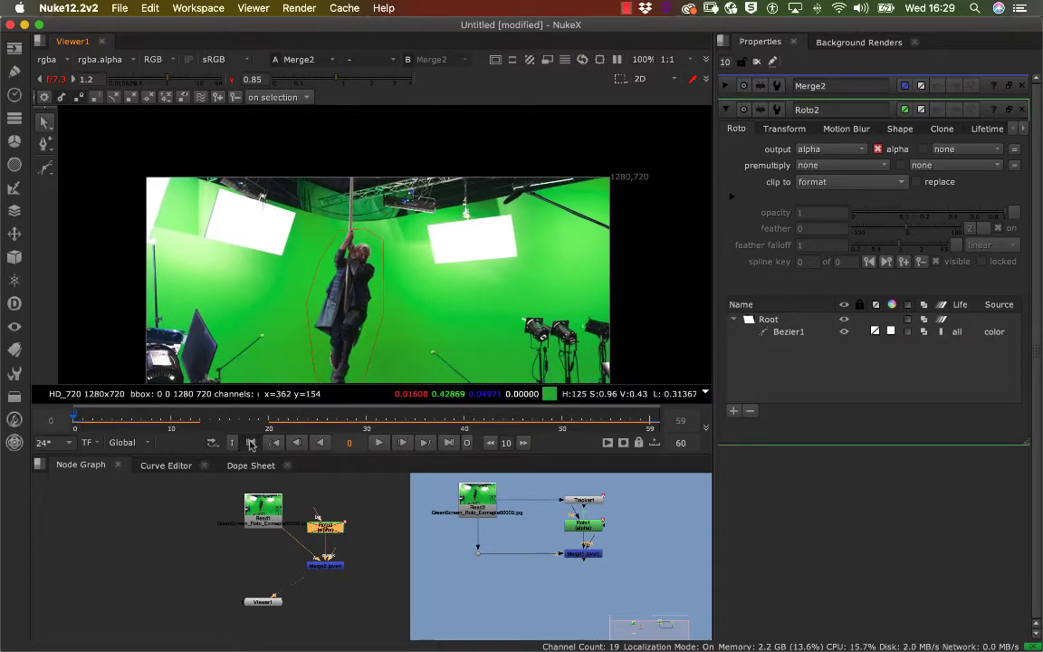
{"action": "scroll", "coordinate": [304, 290], "scroll_direction": "up", "scroll_amount": 1}
{"action": "middle_click_drag", "start_coordinate": [304, 286], "coordinate": [332, 252], "text": "alt"}
{"action": "middle_click_drag", "start_coordinate": [357, 172], "coordinate": [270, 336]}
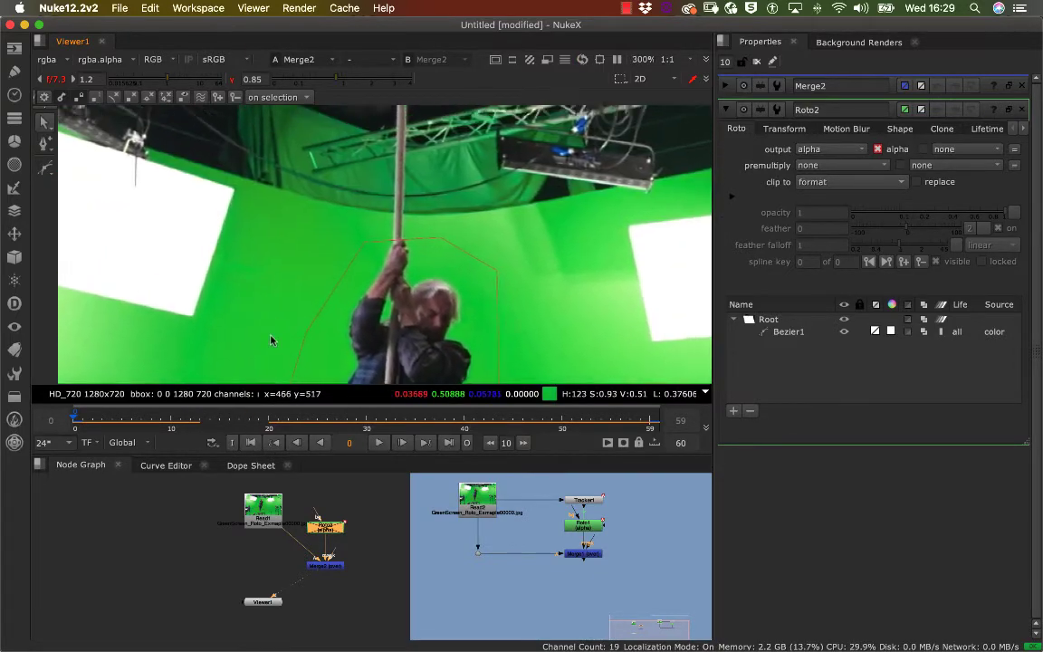
{"action": "middle_click_drag", "start_coordinate": [284, 285], "coordinate": [279, 323]}
{"action": "mouse_move", "coordinate": [271, 312]}
{"action": "middle_mouse_down"}
{"action": "mouse_move", "coordinate": [198, 314]}
{"action": "mouse_move", "coordinate": [295, 319]}
{"action": "mouse_move", "coordinate": [274, 303]}
{"action": "middle_mouse_up"}
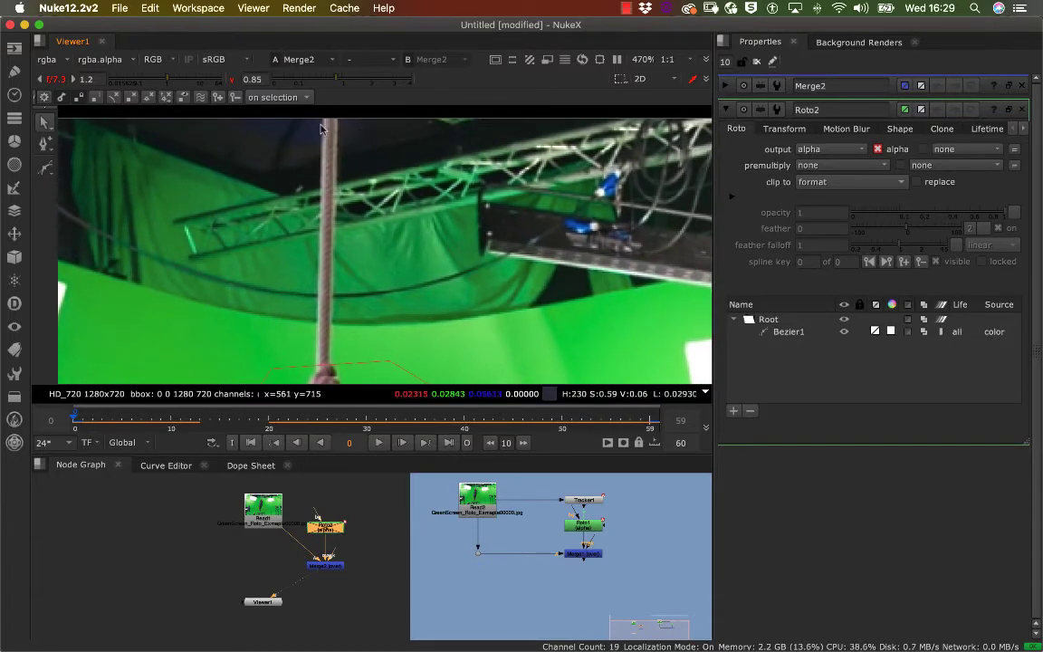
{"action": "mouse_move", "coordinate": [302, 190]}
{"action": "middle_mouse_down", "text": "alt"}
{"action": "mouse_move", "coordinate": [311, 182]}
{"action": "mouse_move", "coordinate": [298, 197]}
{"action": "middle_mouse_up", "text": "alt"}
{"action": "middle_click_drag", "start_coordinate": [314, 156], "coordinate": [284, 156]}
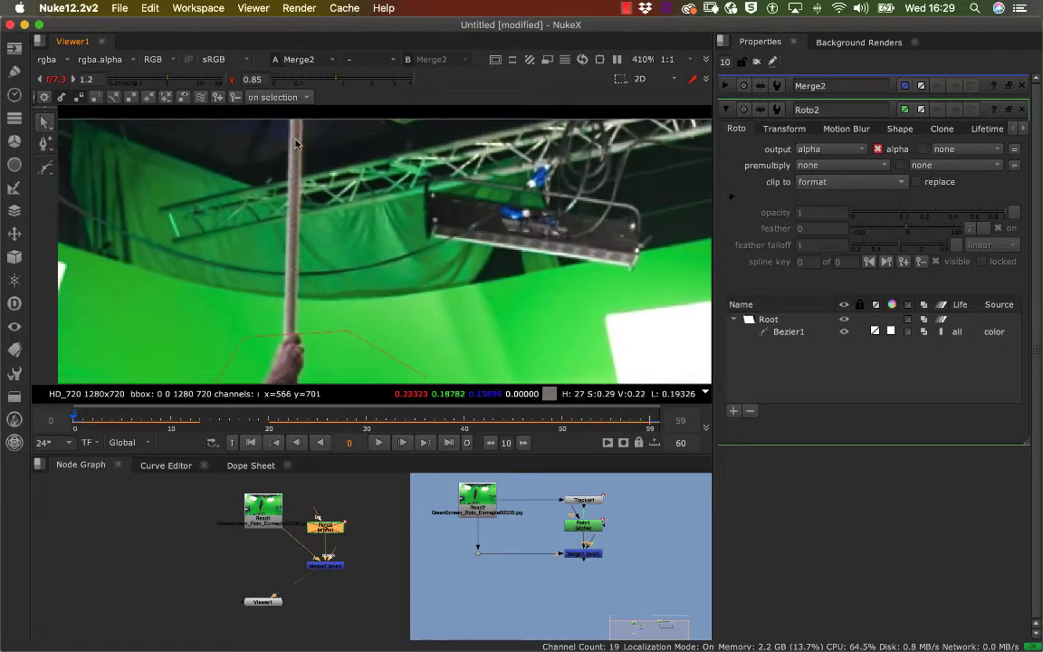
{"action": "middle_click_drag", "start_coordinate": [284, 229], "coordinate": [275, 191], "text": "alt"}
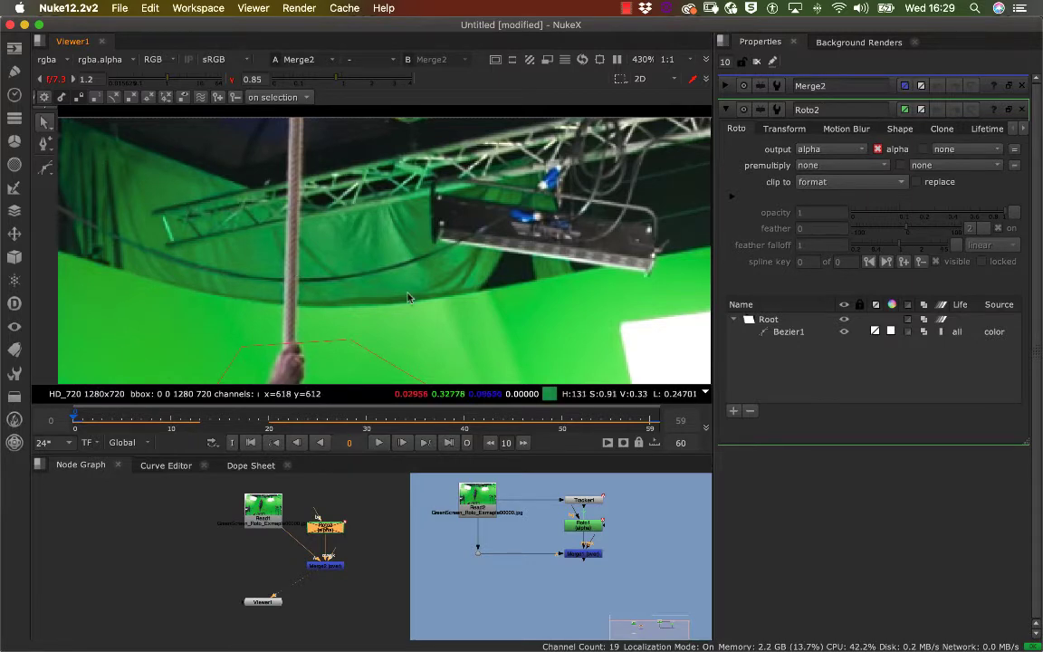
Step: Start a second Bezier in Roto2 with two points spanning the rope's width just above the plate's upper edge
{"action": "left_click", "coordinate": [46, 168]}
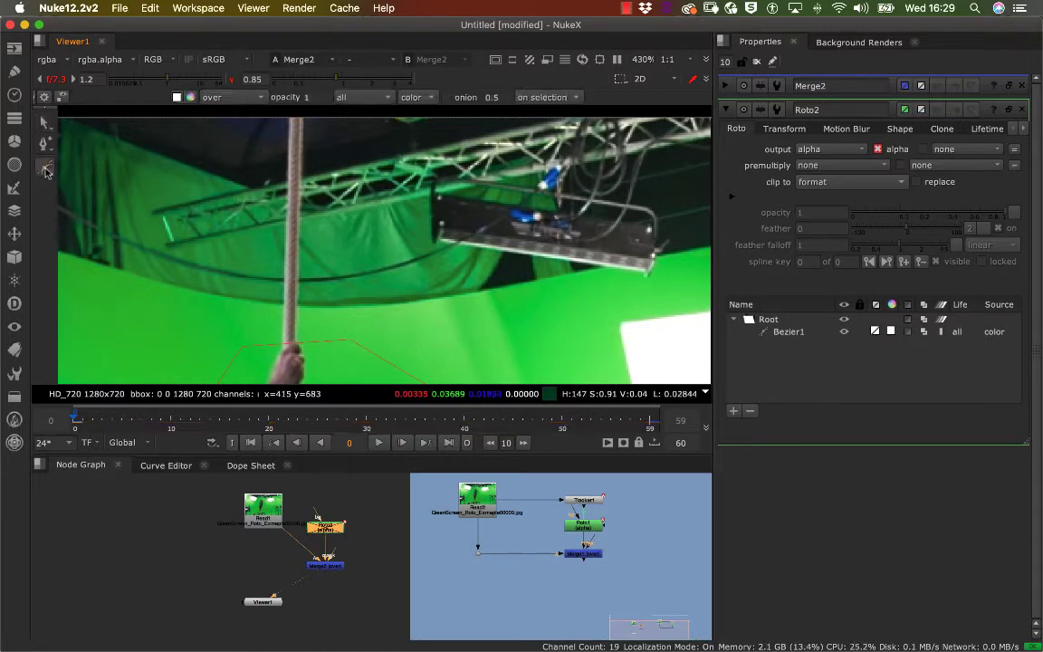
{"action": "right_click", "coordinate": [48, 170]}
{"action": "left_click", "coordinate": [72, 163]}
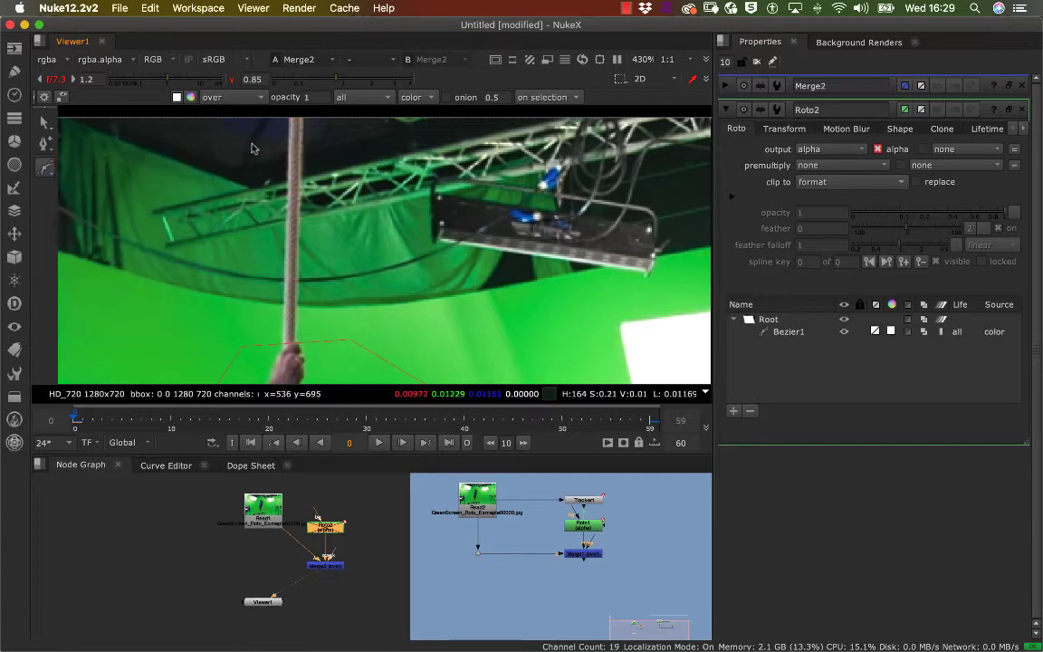
{"action": "scroll", "coordinate": [287, 123], "scroll_direction": "up", "scroll_amount": 3}
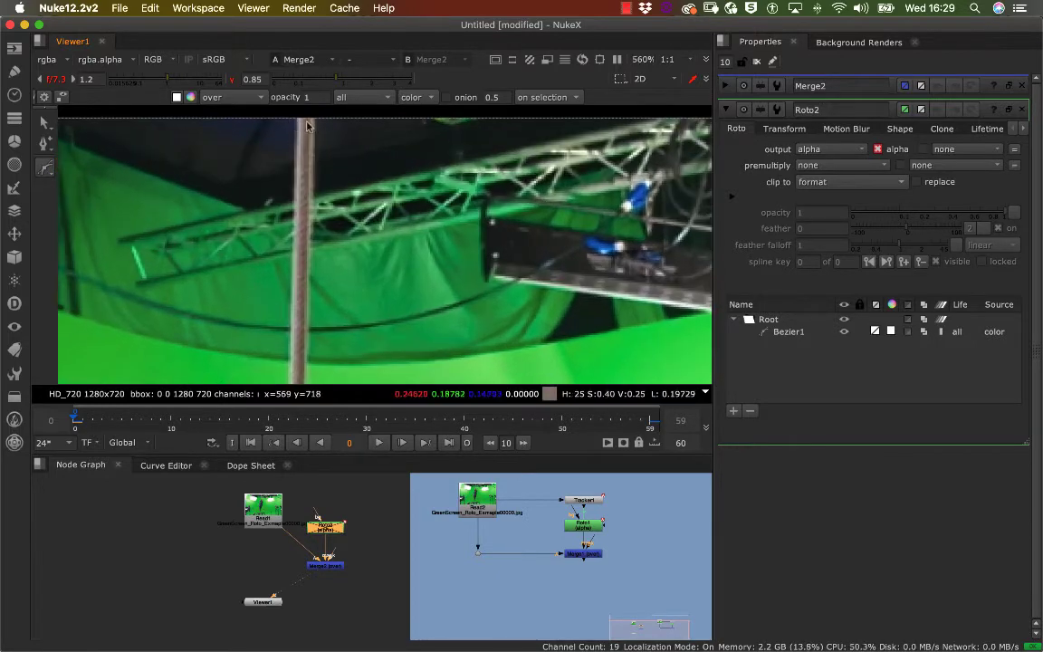
{"action": "scroll", "coordinate": [306, 127], "scroll_direction": "up", "scroll_amount": 4}
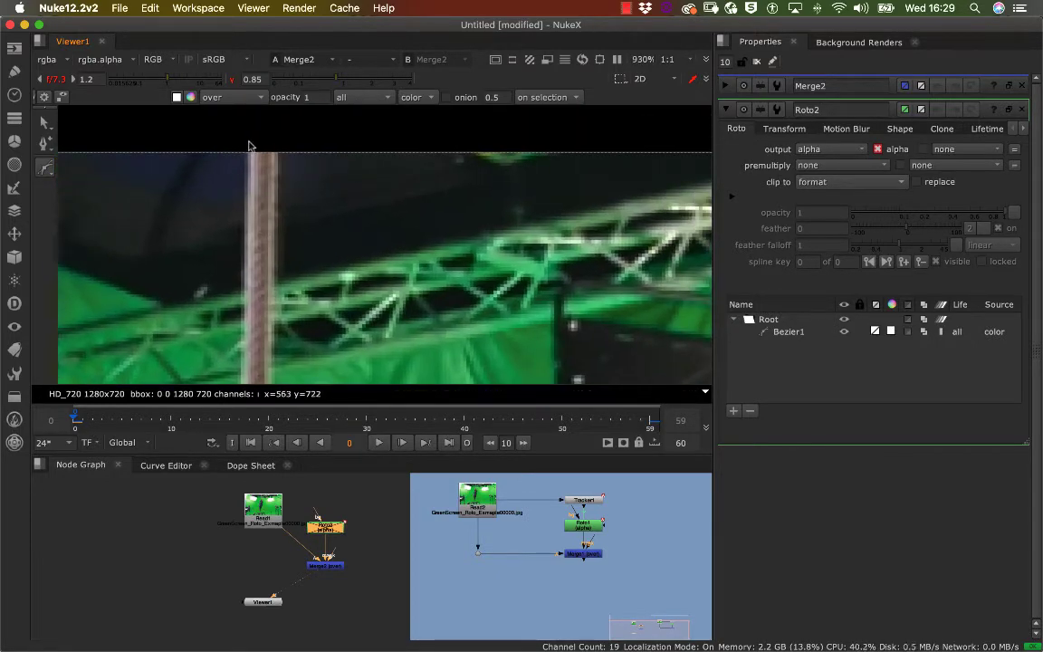
{"action": "left_click", "coordinate": [246, 143]}
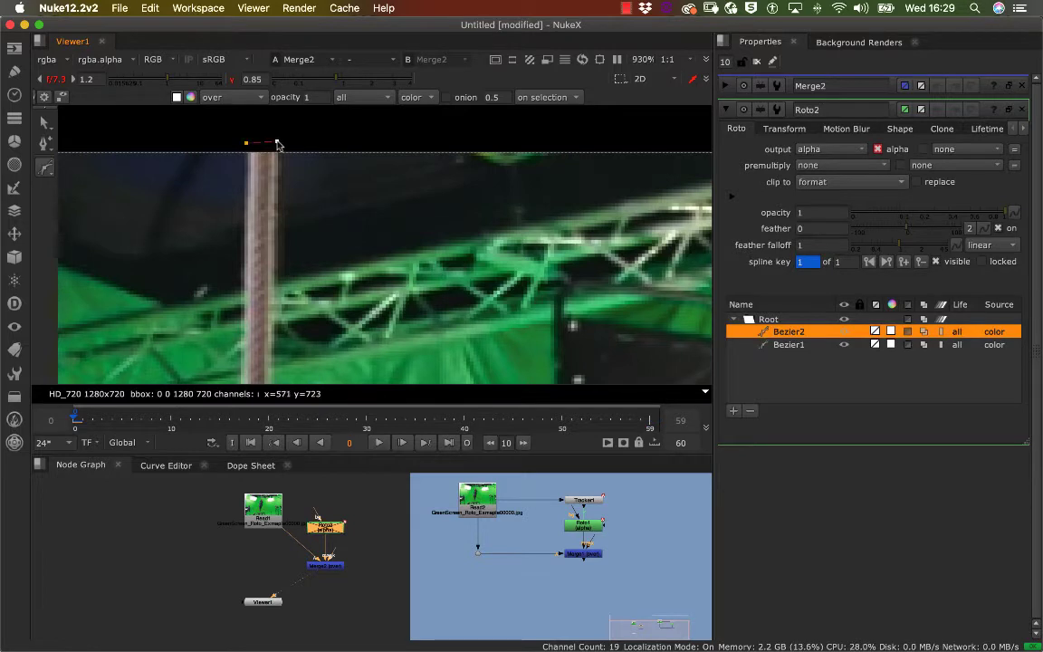
Step: Add Bezier2 points down the rope's right edge to just above the man's upper hand
{"action": "scroll", "coordinate": [287, 146], "scroll_direction": "up", "scroll_amount": 4}
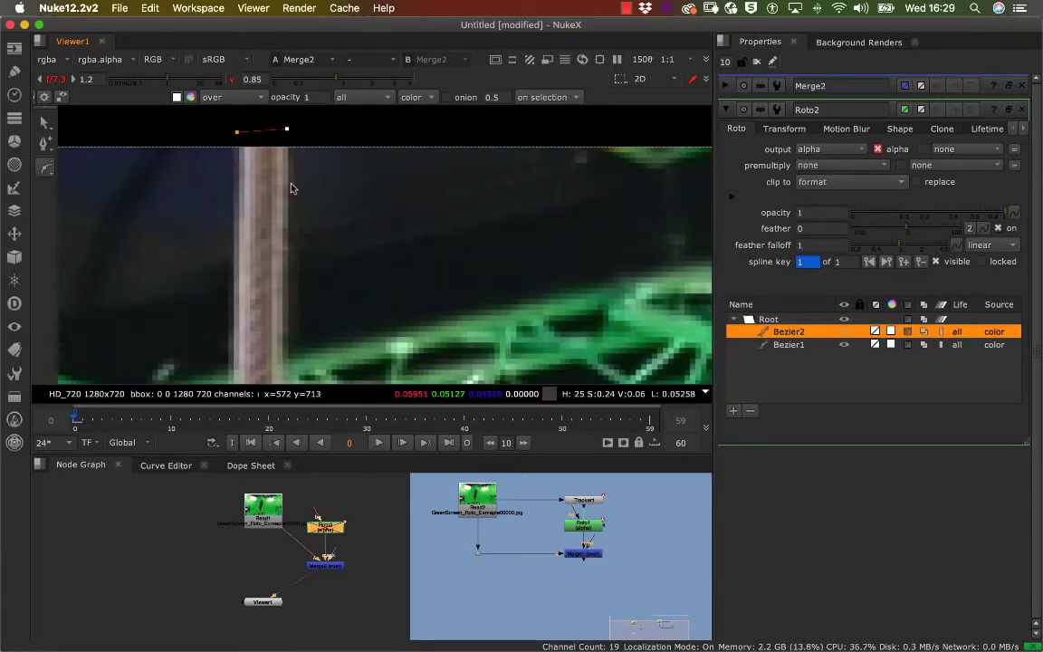
{"action": "left_click", "coordinate": [287, 318]}
{"action": "middle_click_drag", "start_coordinate": [293, 304], "coordinate": [317, 161]}
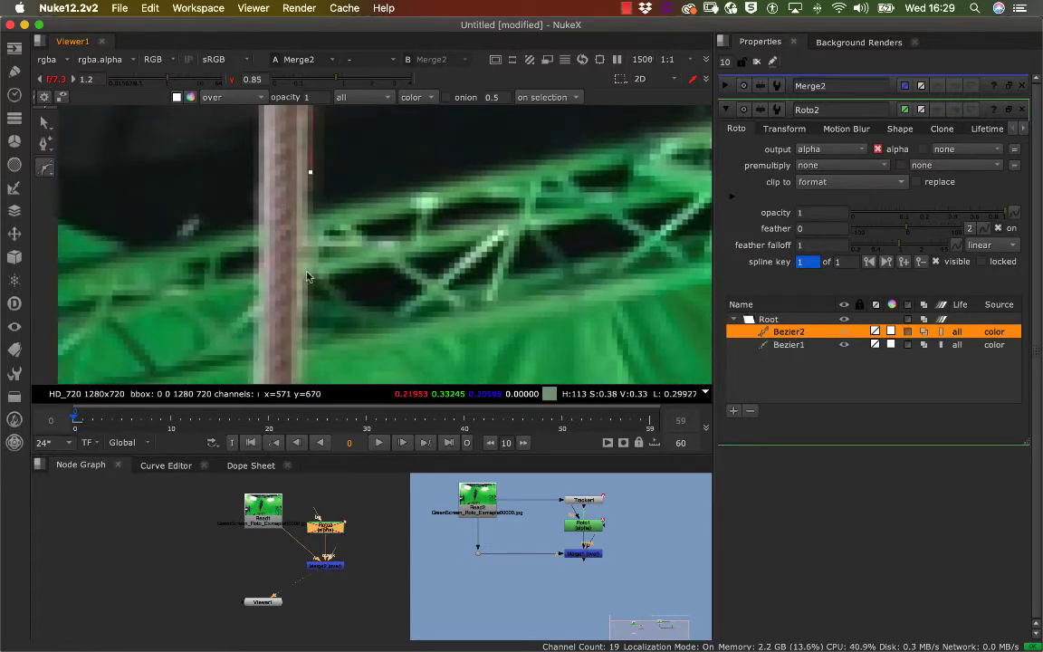
{"action": "middle_click_drag", "start_coordinate": [308, 278], "coordinate": [342, 156]}
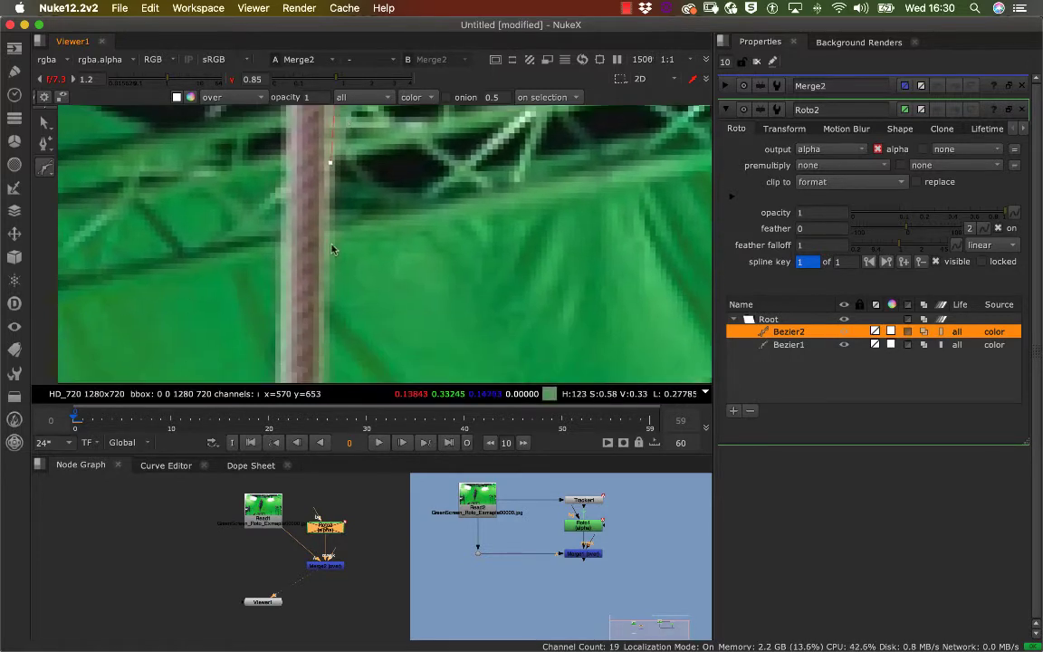
{"action": "middle_click_drag", "start_coordinate": [326, 241], "coordinate": [305, 166]}
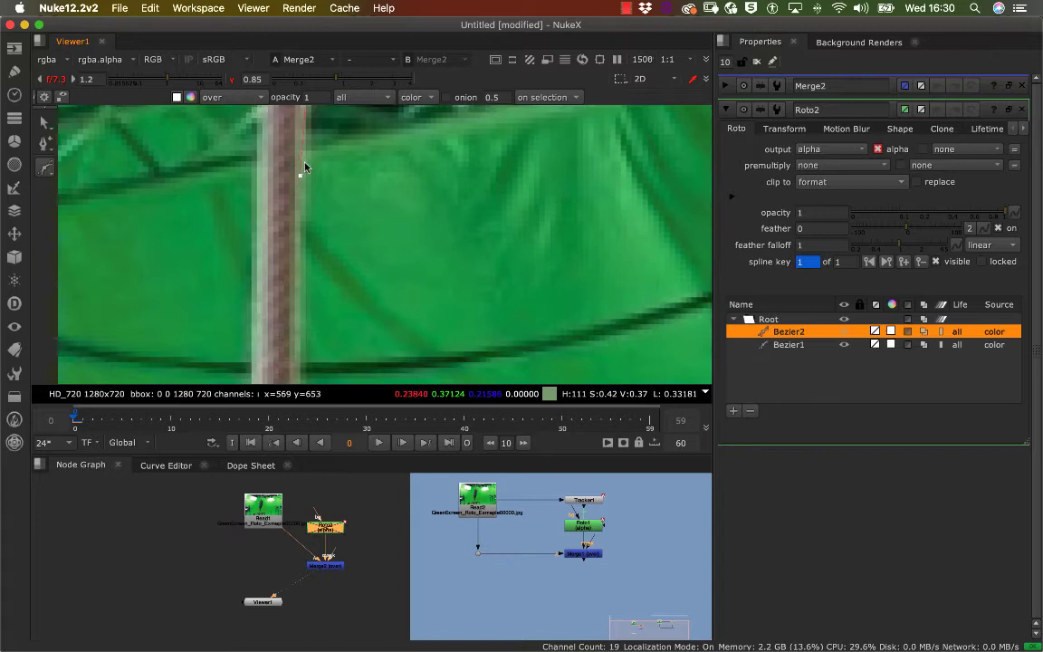
{"action": "left_click", "coordinate": [299, 263]}
{"action": "middle_click_drag", "start_coordinate": [321, 320], "coordinate": [303, 221]}
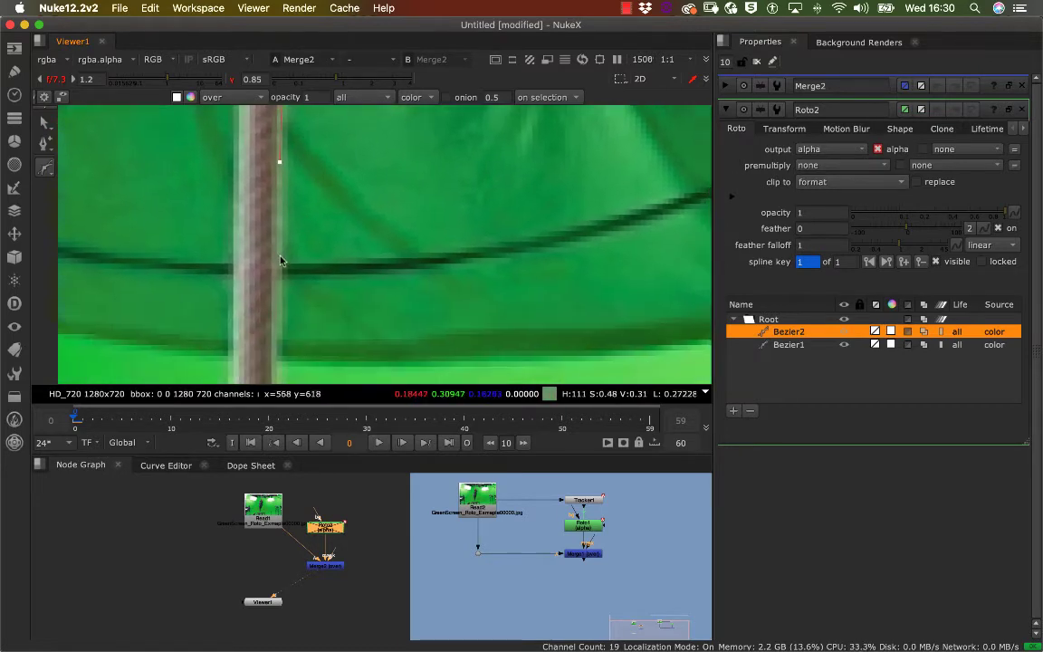
{"action": "middle_click_drag", "start_coordinate": [270, 290], "coordinate": [287, 125]}
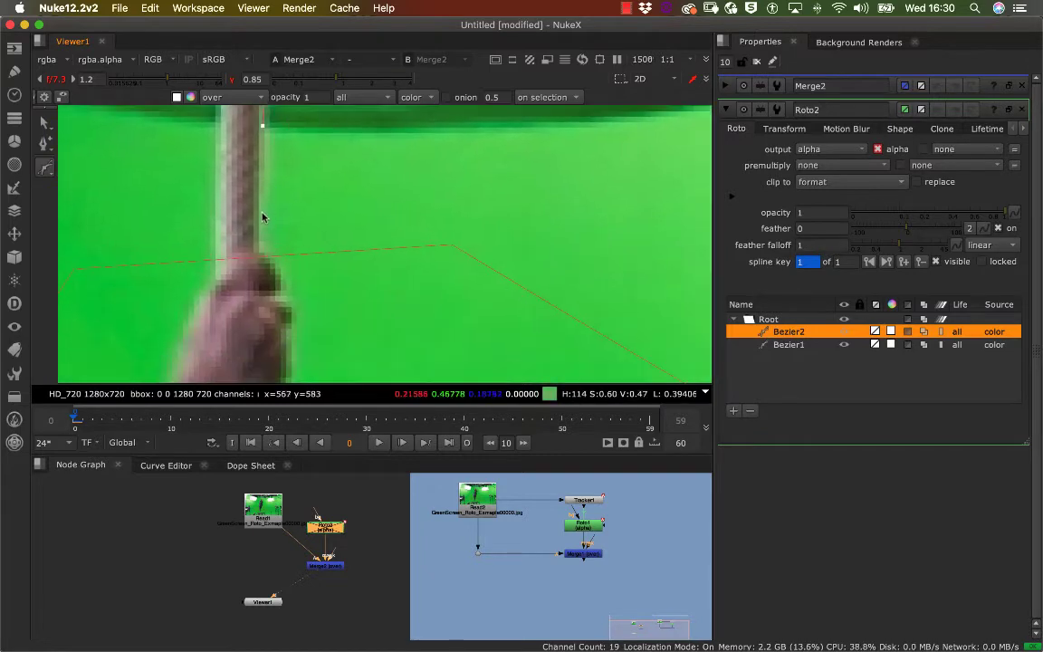
{"action": "left_click", "coordinate": [261, 218]}
Step: Continue Bezier2 across the man's upper hand and up the rope's left edge, closing the shape above the plate's upper edge
{"action": "middle_click_drag", "start_coordinate": [261, 251], "coordinate": [283, 244]}
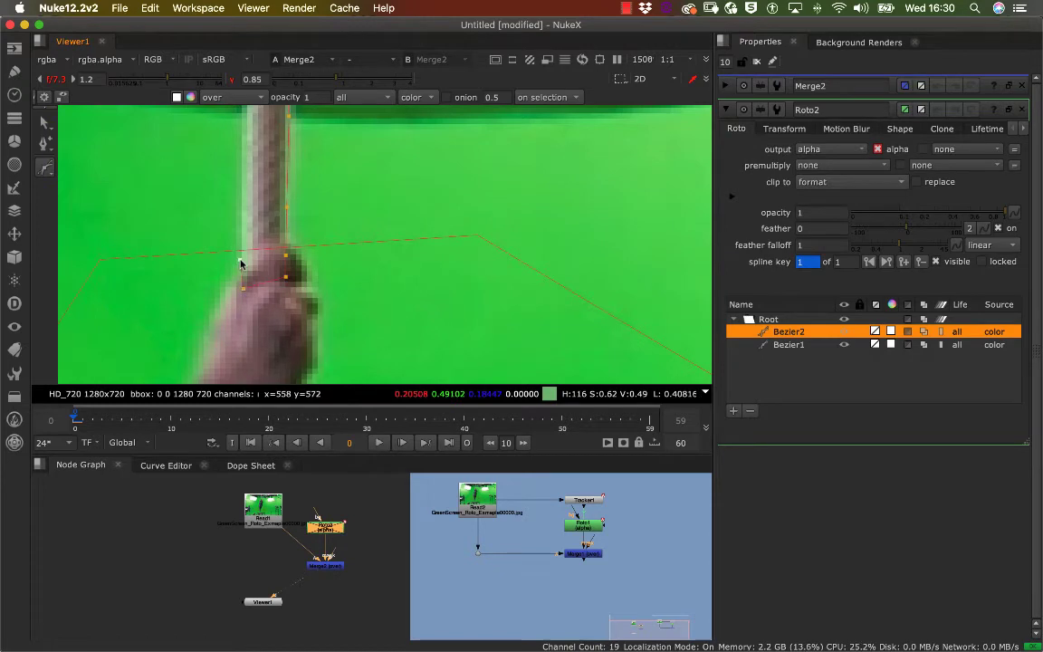
{"action": "middle_click_drag", "start_coordinate": [241, 245], "coordinate": [255, 254]}
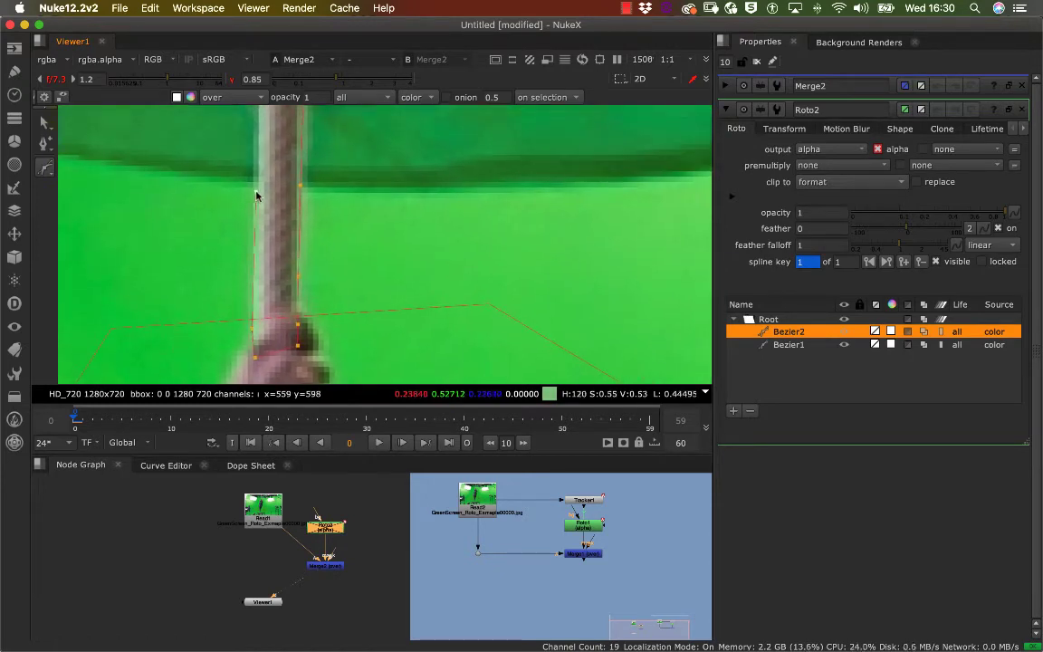
{"action": "middle_click_drag", "start_coordinate": [256, 201], "coordinate": [264, 372]}
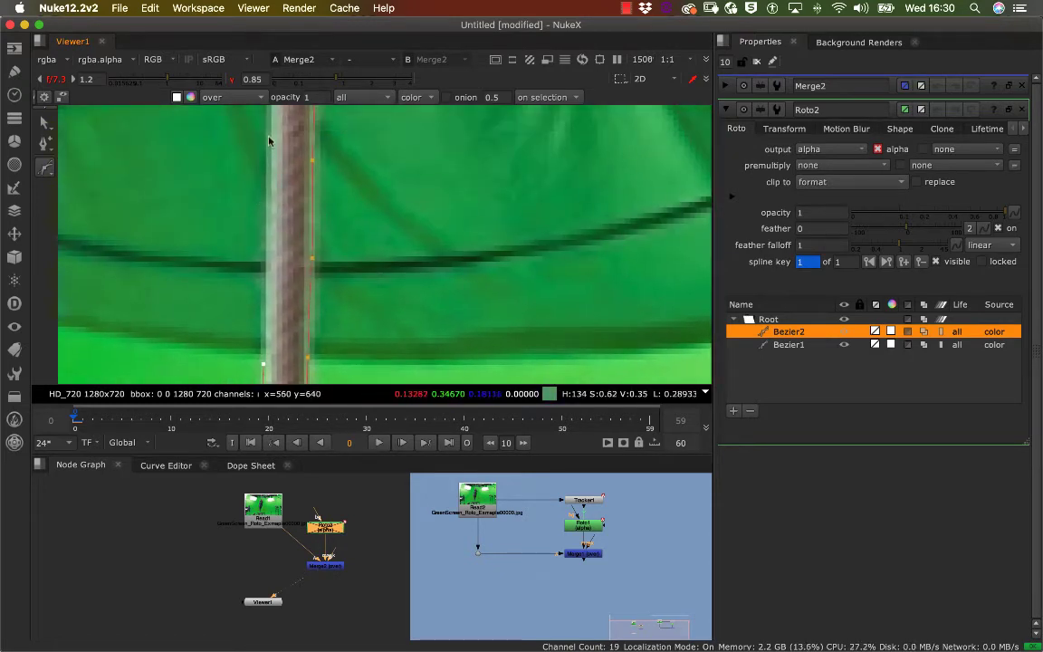
{"action": "middle_click_drag", "start_coordinate": [268, 143], "coordinate": [262, 206]}
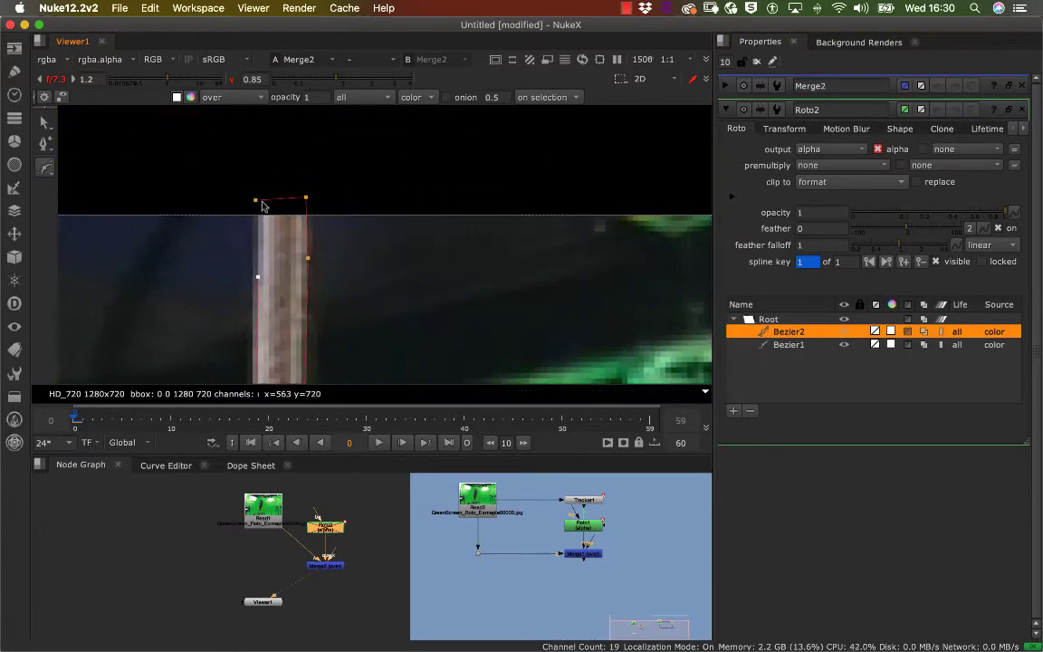
{"action": "key", "text": "q"}
Step: Pull a small feather outwards from Bezier2's uppermost right-edge point just below the plate's upper edge
{"action": "scroll", "coordinate": [304, 199], "scroll_direction": "up", "scroll_amount": 2}
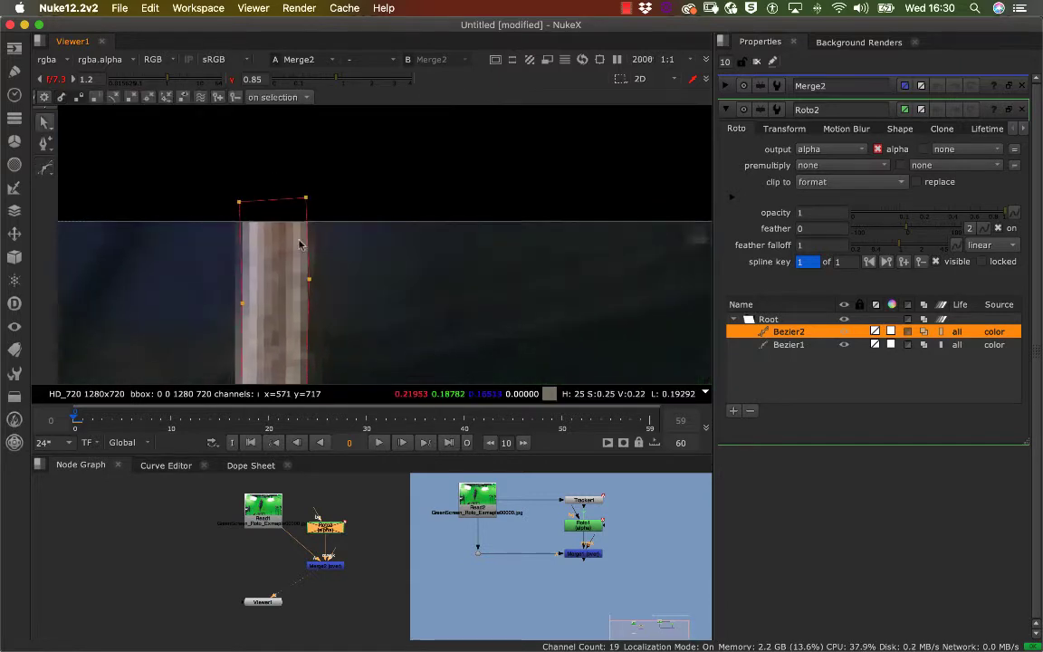
{"action": "scroll", "coordinate": [314, 230], "scroll_direction": "up", "scroll_amount": 3}
{"action": "scroll", "coordinate": [322, 220], "scroll_direction": "down", "scroll_amount": 1}
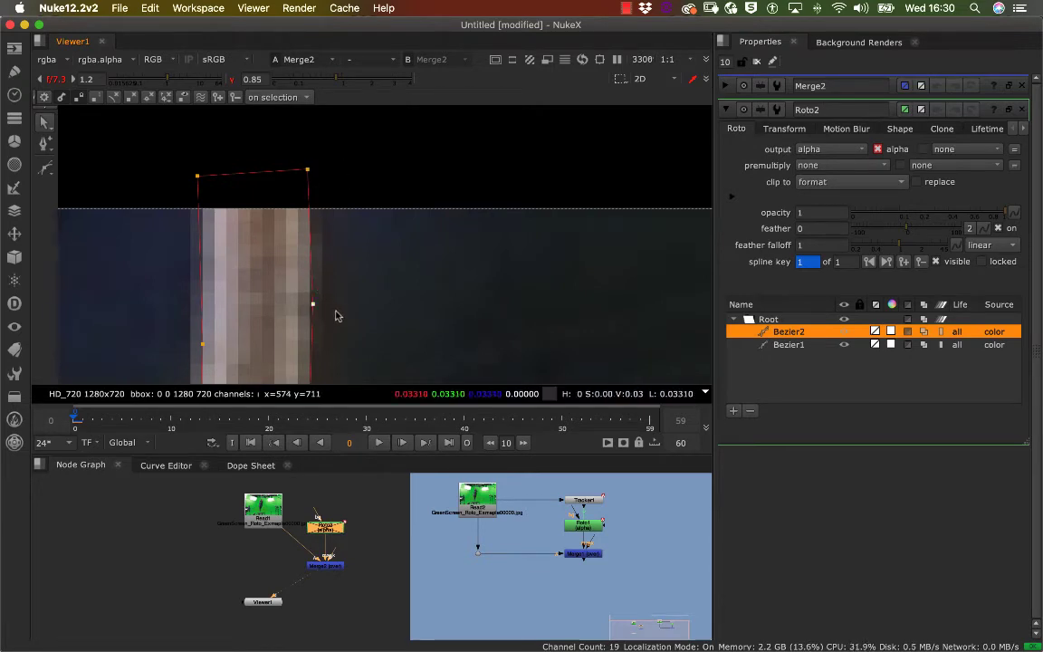
{"action": "scroll", "coordinate": [367, 288], "scroll_direction": "up", "scroll_amount": 3}
{"action": "scroll", "coordinate": [351, 296], "scroll_direction": "down", "scroll_amount": 4}
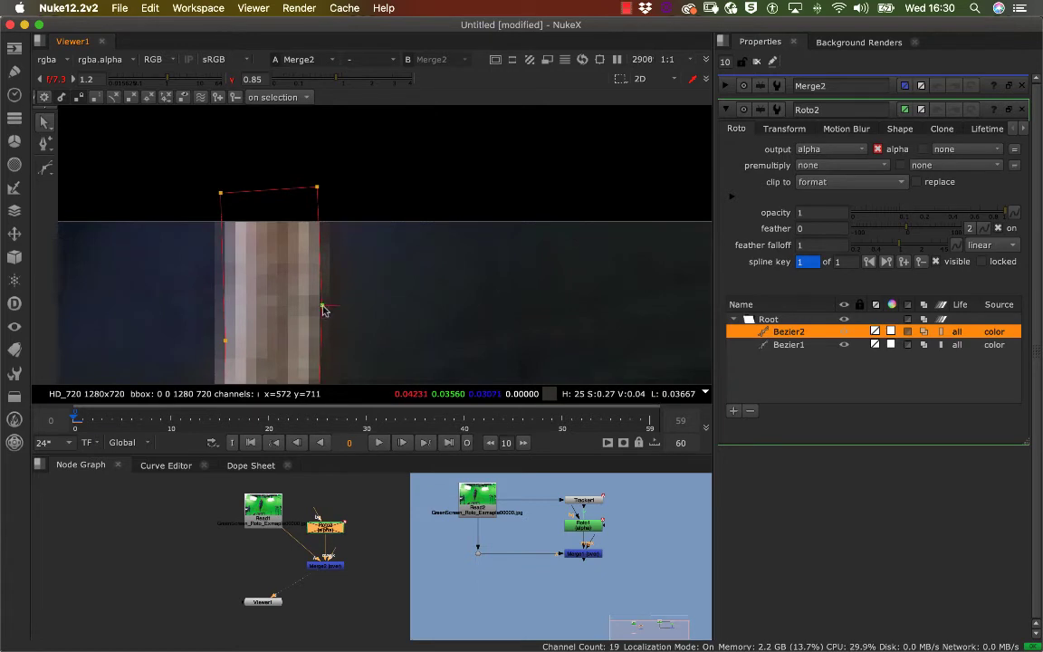
{"action": "scroll", "coordinate": [324, 309], "scroll_direction": "up", "scroll_amount": 5}
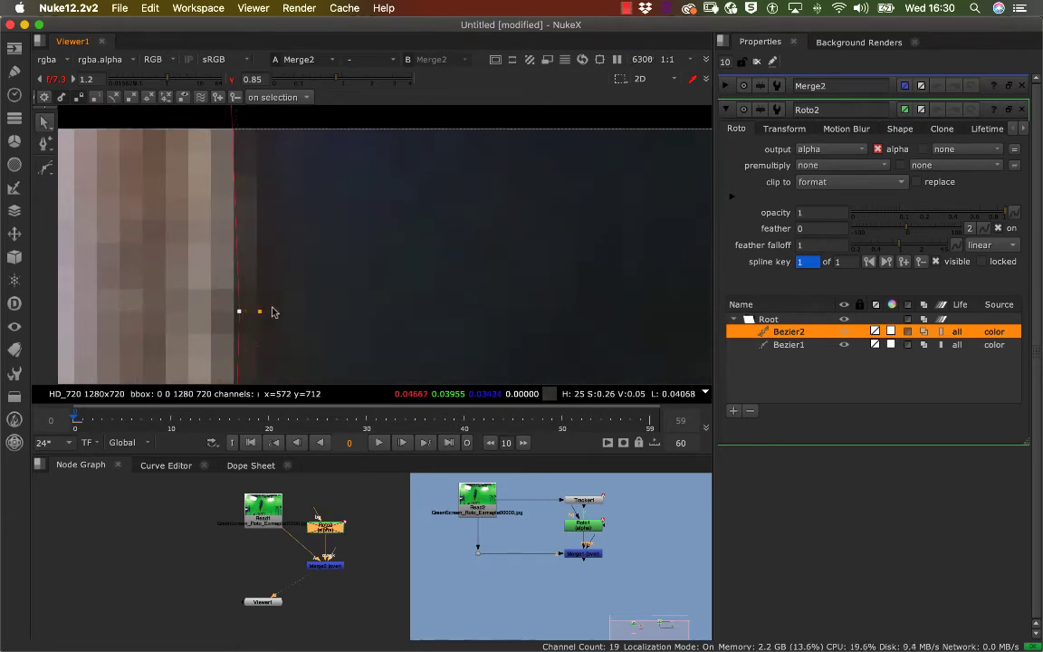
Step: Pull a small feather outwards from Bezier2's second right-edge point, just above the green truss
{"action": "middle_click_drag", "start_coordinate": [278, 290], "coordinate": [284, 222]}
{"action": "middle_click_drag", "start_coordinate": [298, 327], "coordinate": [302, 214]}
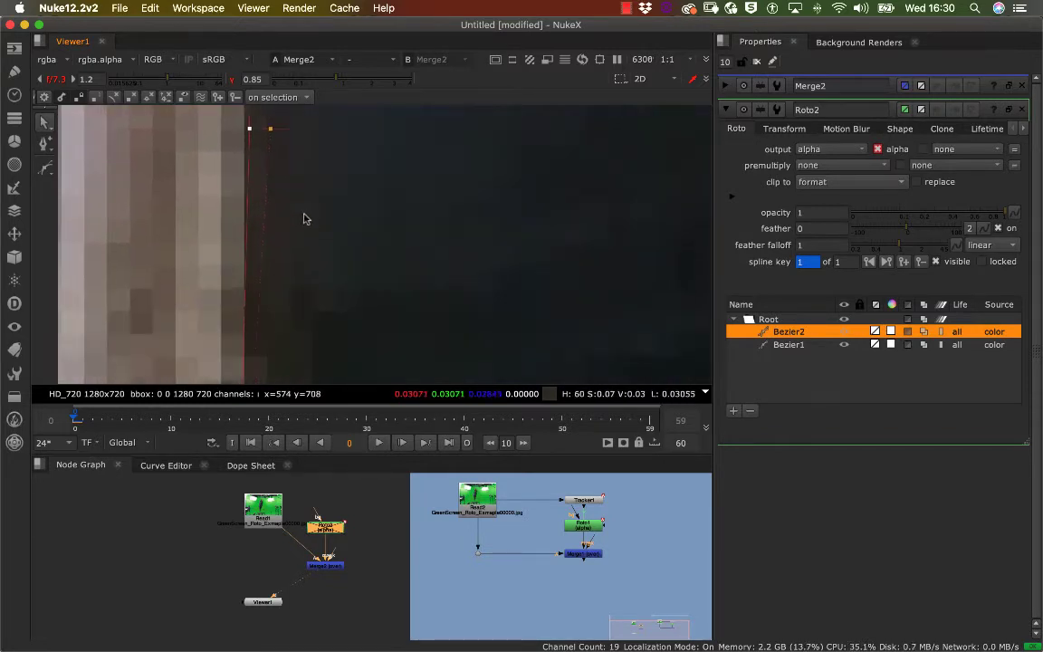
{"action": "middle_click_drag", "start_coordinate": [301, 359], "coordinate": [305, 219]}
{"action": "middle_click_drag", "start_coordinate": [291, 337], "coordinate": [290, 295]}
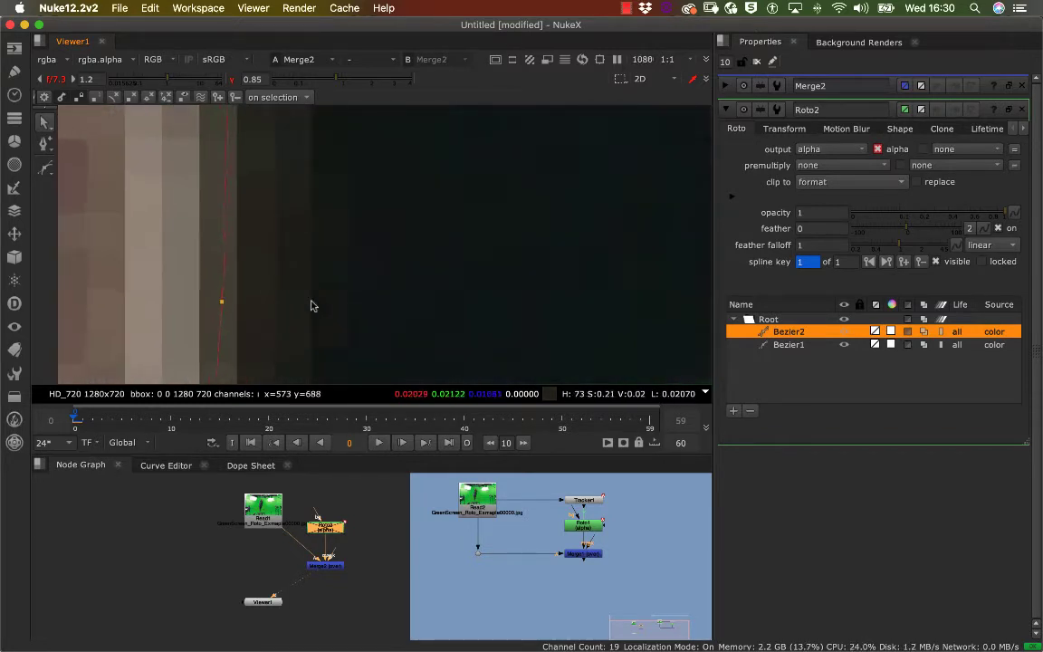
{"action": "scroll", "coordinate": [290, 309], "scroll_direction": "down", "scroll_amount": 4}
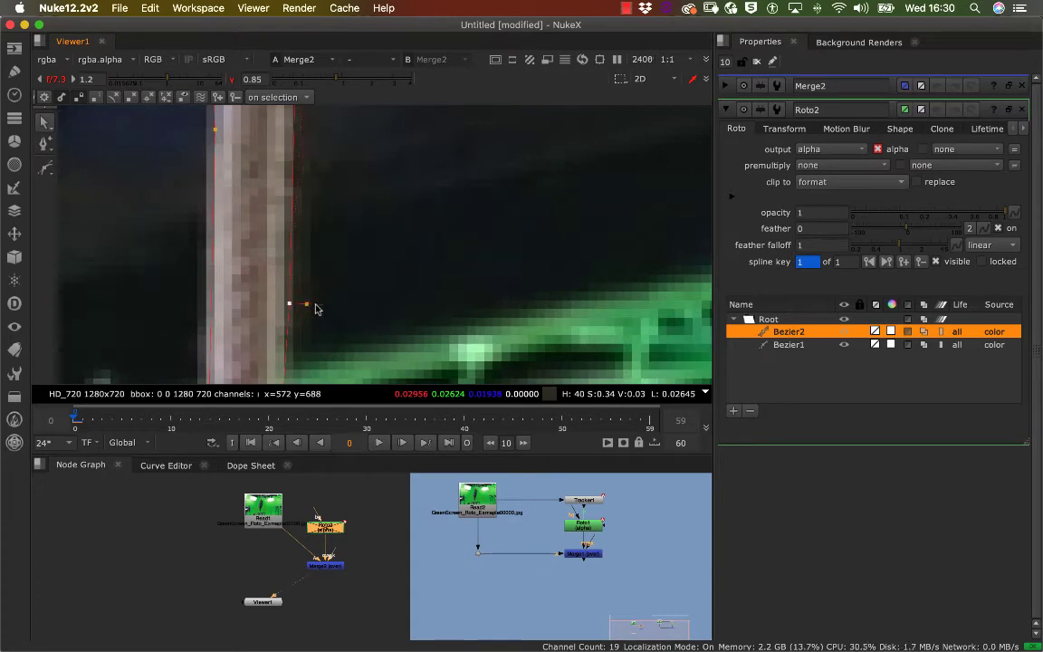
Step: Pull small feathers outwards from Bezier2's following right-edge points, down to the dark curved line across the green cloth
{"action": "middle_click_drag", "start_coordinate": [317, 309], "coordinate": [319, 199]}
{"action": "mouse_move", "coordinate": [314, 351]}
{"action": "middle_mouse_down"}
{"action": "mouse_move", "coordinate": [314, 242]}
{"action": "mouse_move", "coordinate": [295, 300]}
{"action": "mouse_move", "coordinate": [317, 236]}
{"action": "middle_mouse_up"}
{"action": "middle_click_drag", "start_coordinate": [313, 314], "coordinate": [311, 259]}
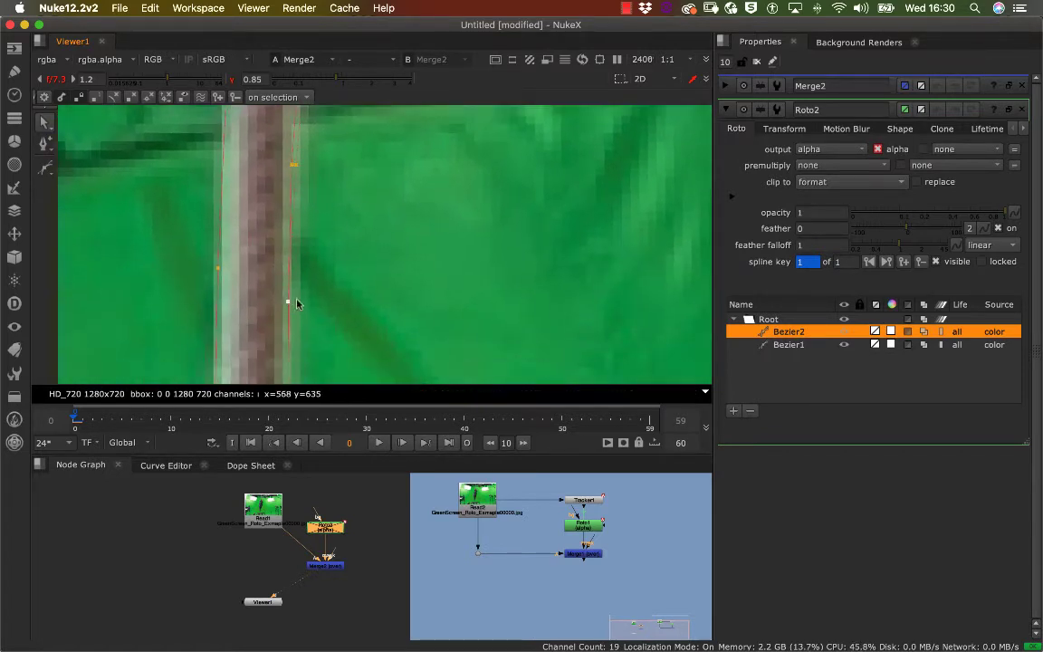
{"action": "middle_click_drag", "start_coordinate": [293, 301], "coordinate": [302, 181]}
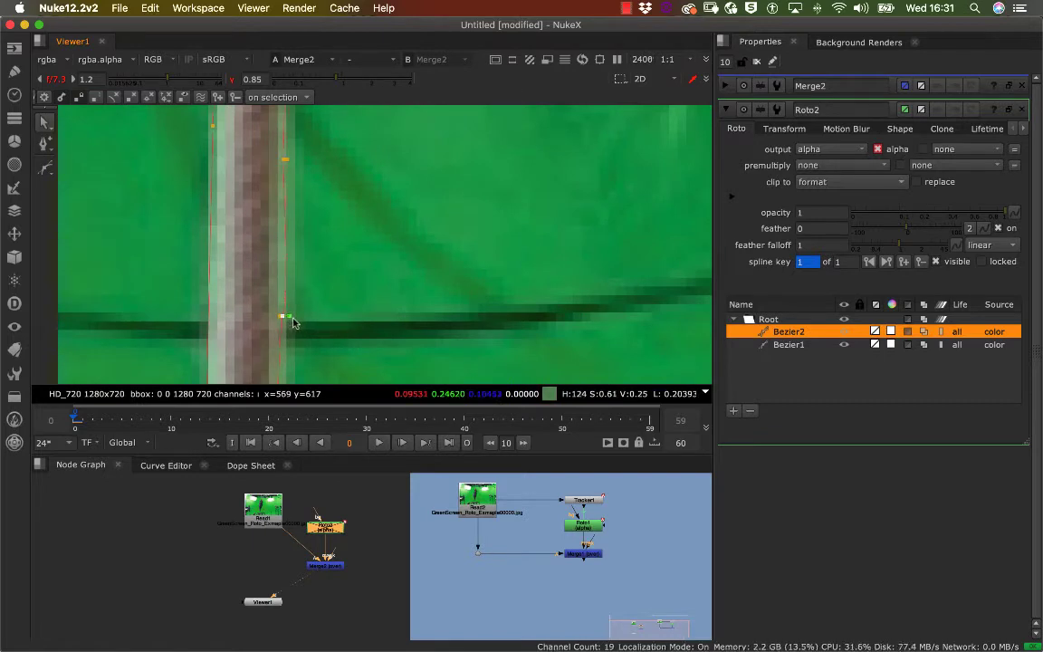
Step: Turn the tangents of the right-edge point and its feather at the dark curved line to run vertically along the rope
{"action": "scroll", "coordinate": [323, 295], "scroll_direction": "up", "scroll_amount": 5}
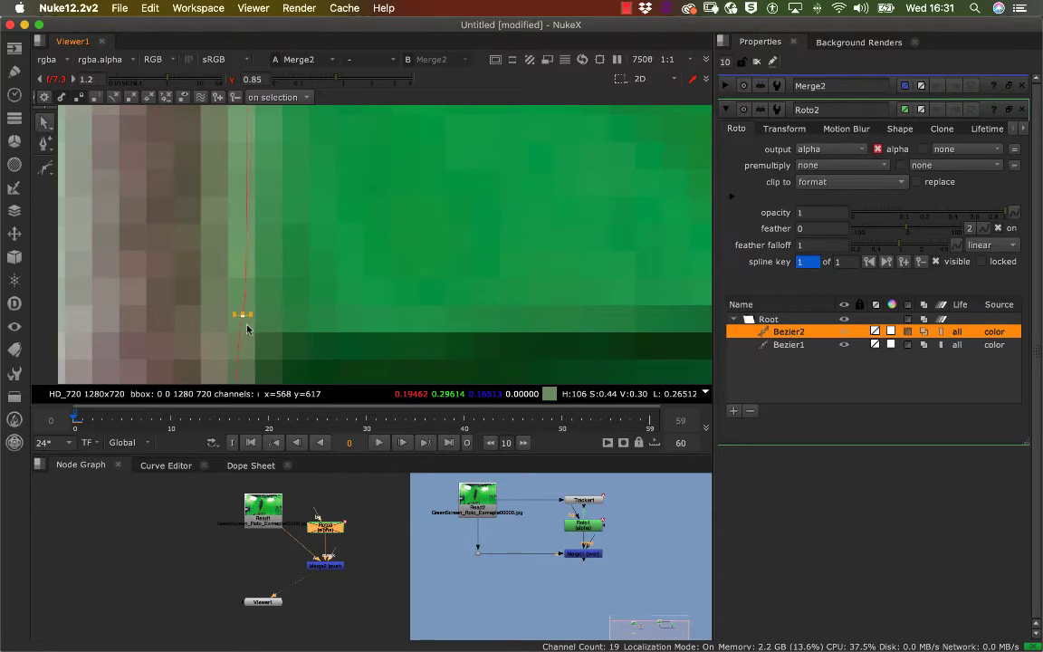
{"action": "scroll", "coordinate": [255, 310], "scroll_direction": "up", "scroll_amount": 4}
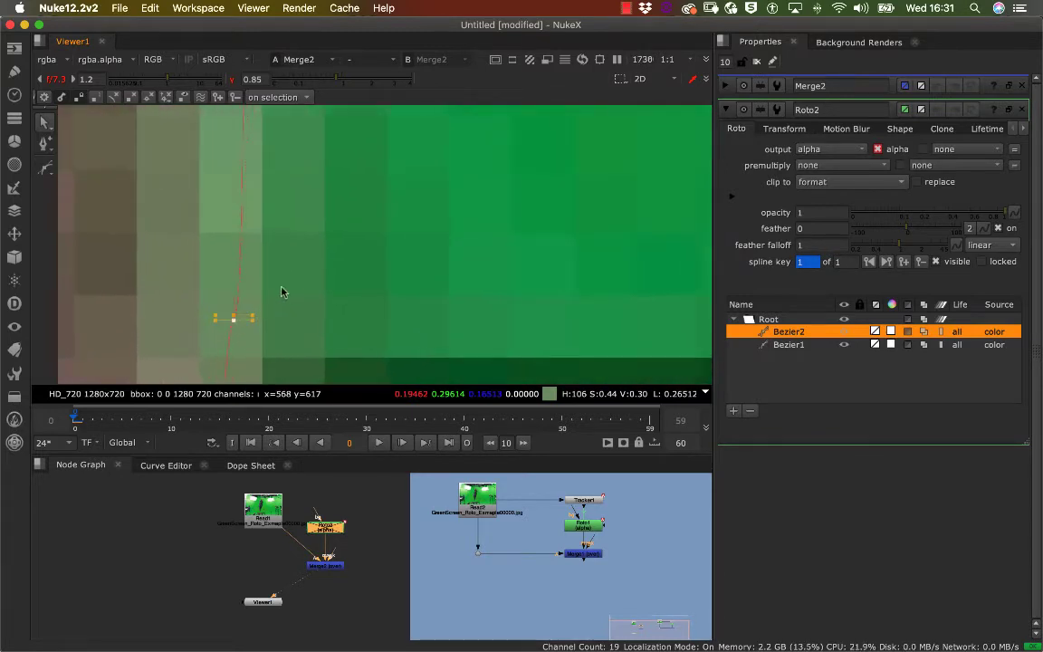
{"action": "left_click_drag", "start_coordinate": [233, 327], "coordinate": [223, 350]}
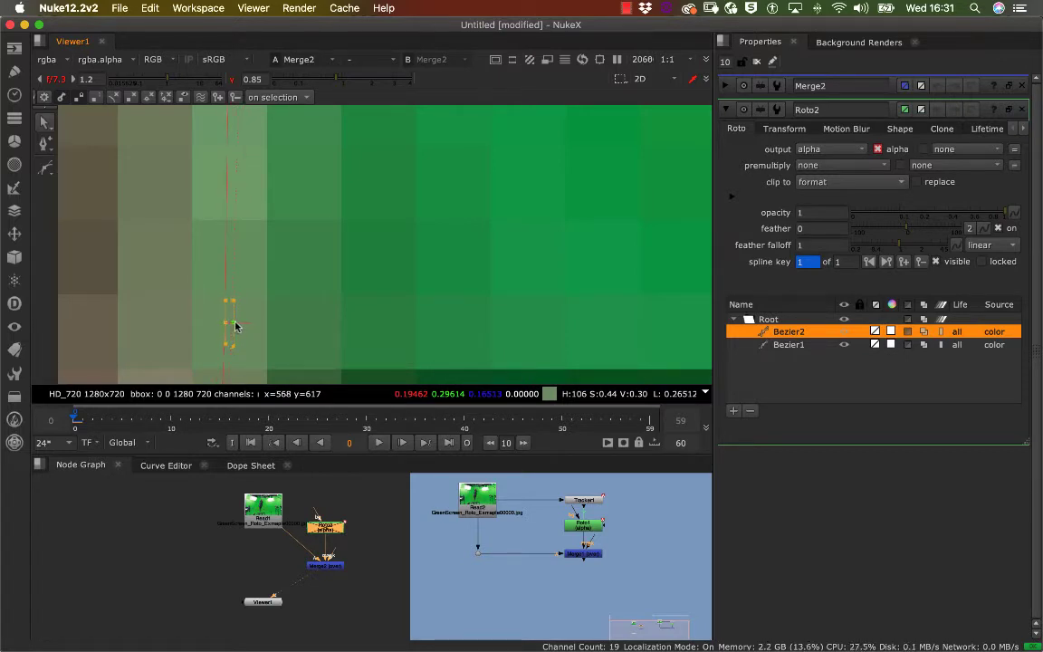
{"action": "middle_click_drag", "start_coordinate": [255, 298], "coordinate": [309, 225]}
{"action": "scroll", "coordinate": [274, 286], "scroll_direction": "up", "scroll_amount": 2}
{"action": "scroll", "coordinate": [309, 226], "scroll_direction": "down", "scroll_amount": 6}
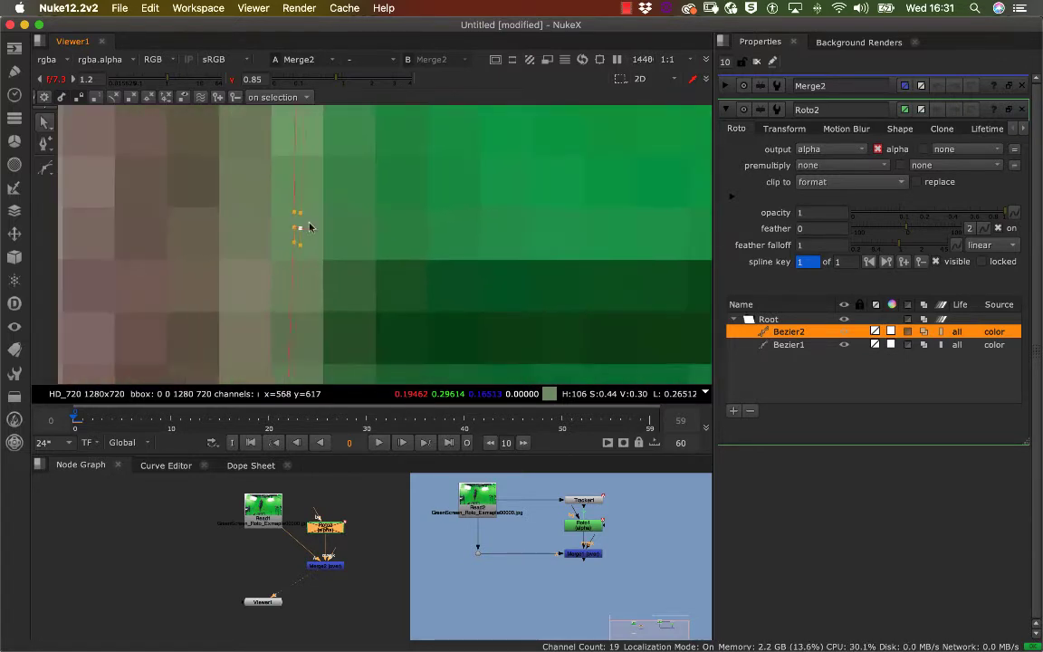
Step: Move the right-edge point at the dark curved line, together with its feather, inwards to hug the rope
{"action": "scroll", "coordinate": [274, 320], "scroll_direction": "down", "scroll_amount": 5}
{"action": "middle_click_drag", "start_coordinate": [272, 321], "coordinate": [277, 263]}
{"action": "scroll", "coordinate": [308, 301], "scroll_direction": "up", "scroll_amount": 4}
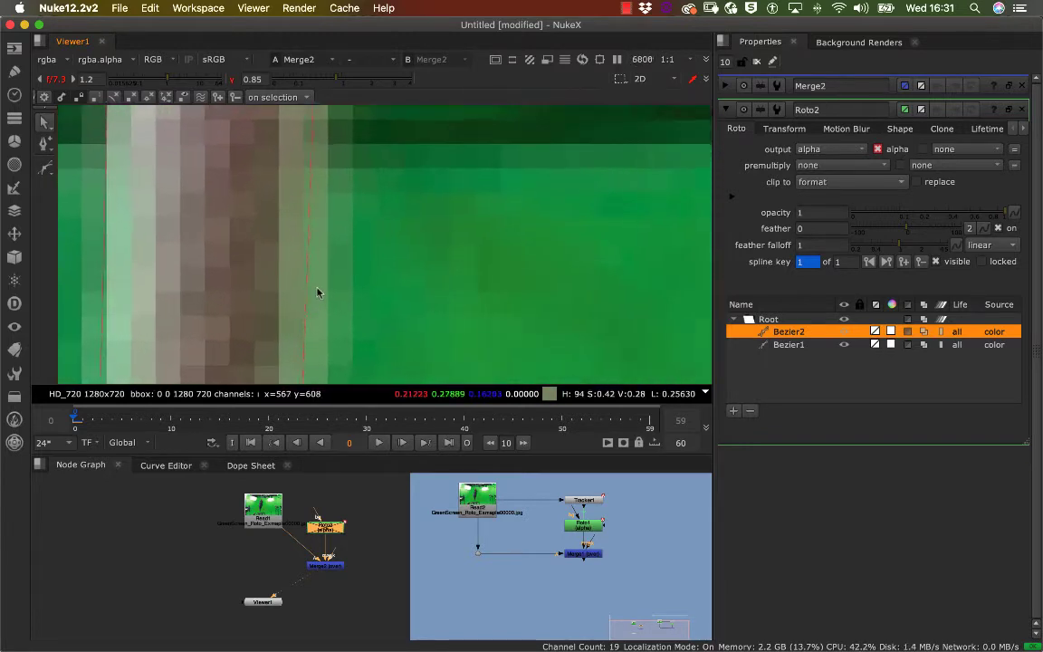
{"action": "scroll", "coordinate": [295, 316], "scroll_direction": "down", "scroll_amount": 6}
{"action": "middle_click_drag", "start_coordinate": [297, 308], "coordinate": [291, 272]}
{"action": "middle_click_drag", "start_coordinate": [296, 228], "coordinate": [360, 292]}
{"action": "scroll", "coordinate": [245, 195], "scroll_direction": "up", "scroll_amount": 4}
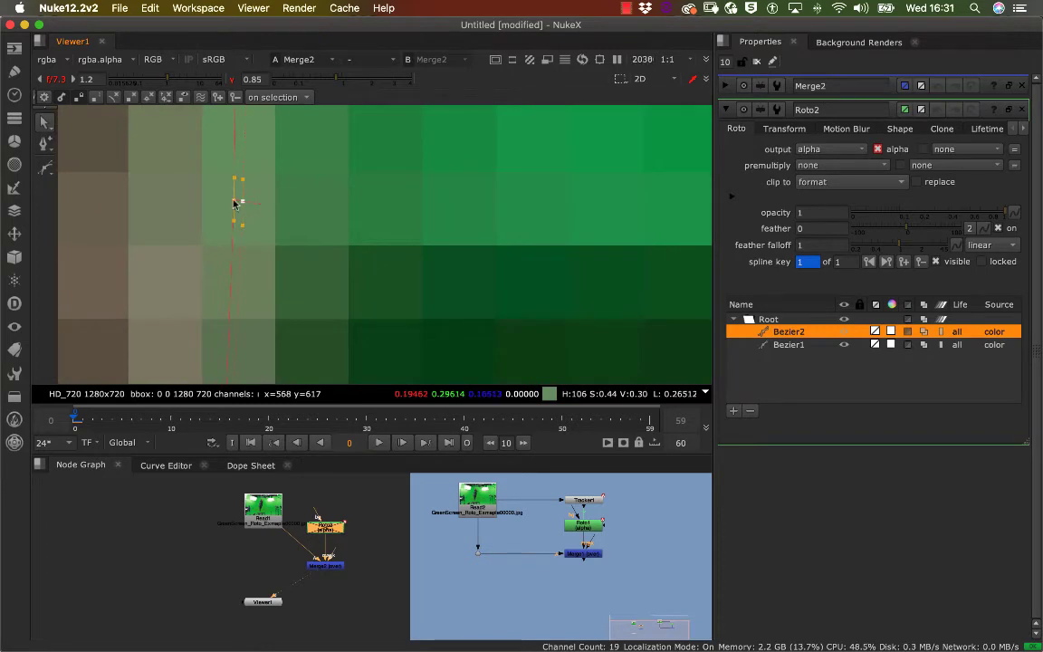
{"action": "scroll", "coordinate": [254, 221], "scroll_direction": "down", "scroll_amount": 8}
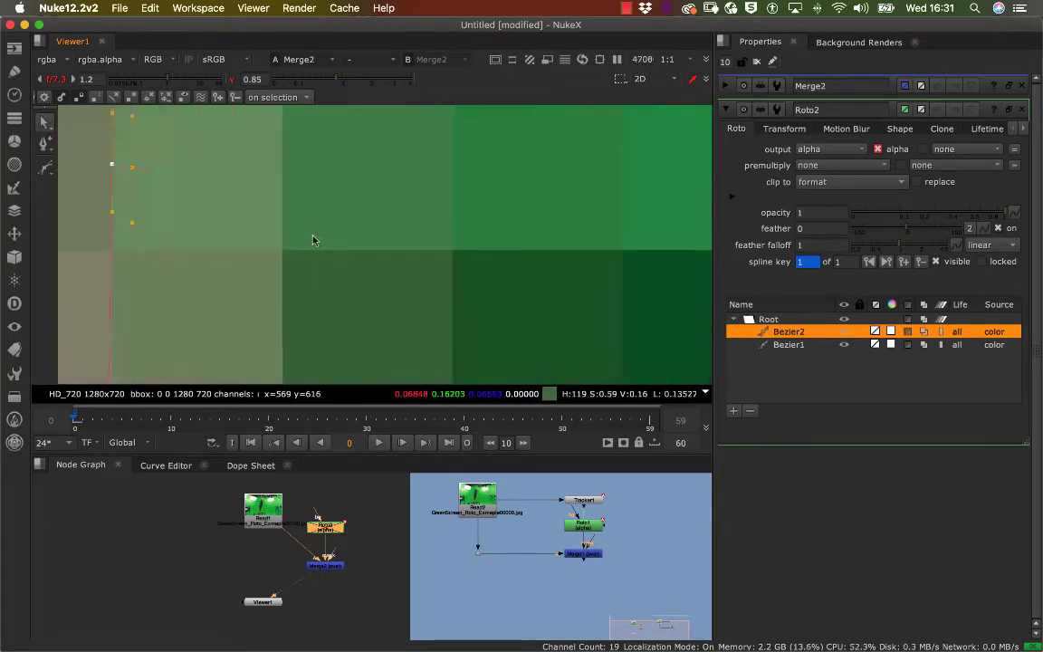
Step: Move the next right-edge point above the dark curved line inwards against the rope, keeping its feather just outside
{"action": "middle_click_drag", "start_coordinate": [274, 263], "coordinate": [302, 306]}
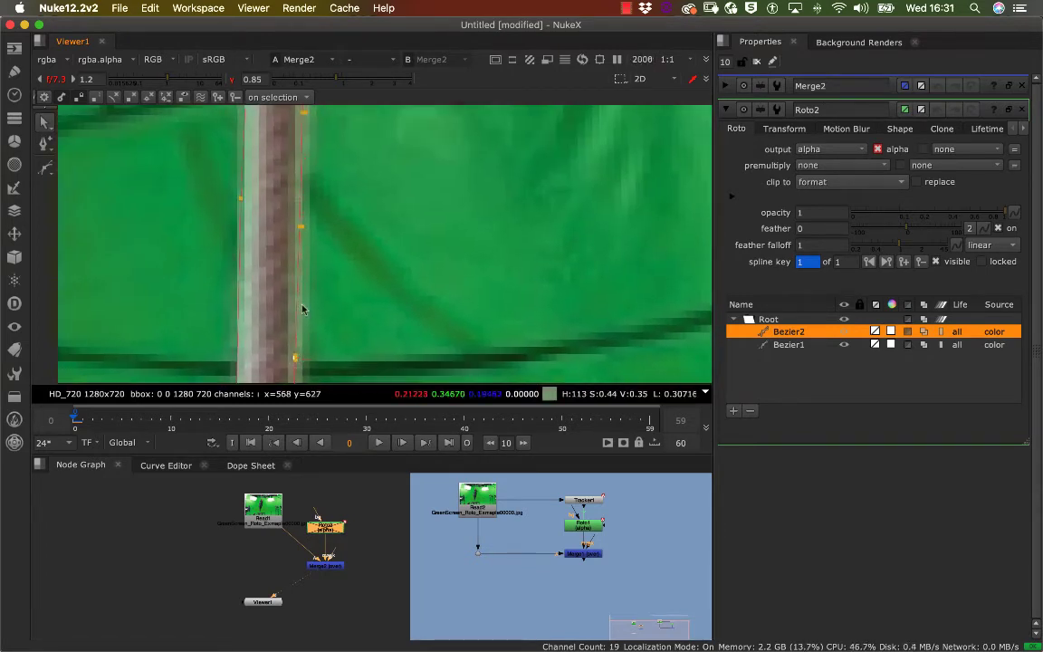
{"action": "scroll", "coordinate": [349, 242], "scroll_direction": "up", "scroll_amount": 5}
{"action": "scroll", "coordinate": [274, 257], "scroll_direction": "down", "scroll_amount": 6}
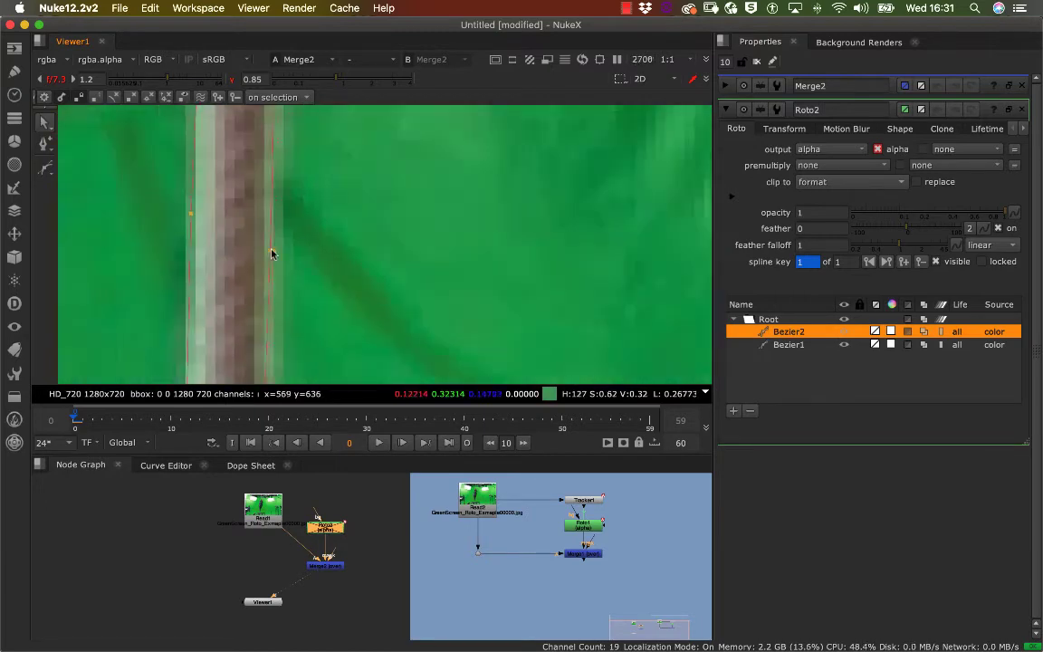
{"action": "scroll", "coordinate": [303, 266], "scroll_direction": "up", "scroll_amount": 4}
{"action": "middle_click_drag", "start_coordinate": [376, 280], "coordinate": [393, 245]}
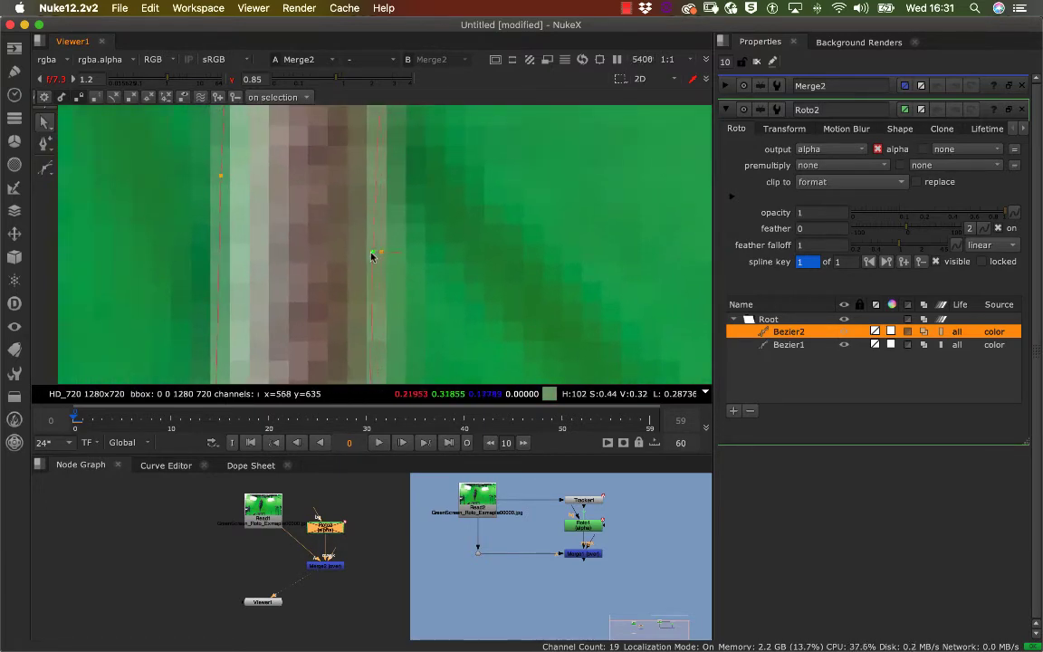
Step: Move the next two Bezier2 right-edge points up the rope, as far as the dark gap below the truss, slightly inwards
{"action": "middle_click_drag", "start_coordinate": [413, 182], "coordinate": [412, 291]}
{"action": "middle_click_drag", "start_coordinate": [404, 231], "coordinate": [402, 306]}
{"action": "middle_click_drag", "start_coordinate": [401, 210], "coordinate": [403, 305]}
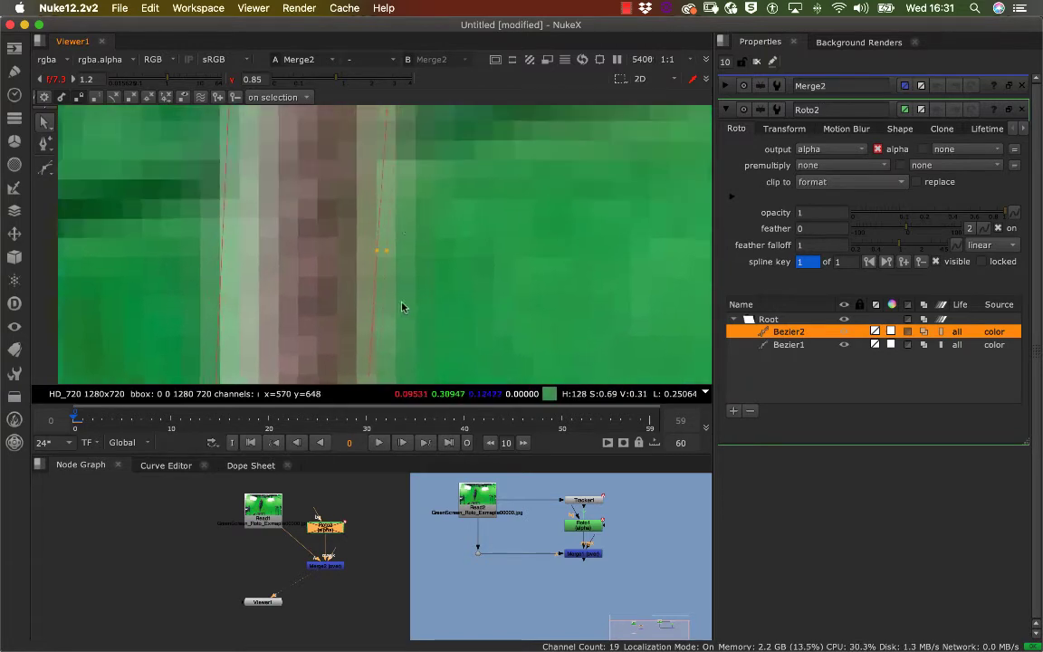
{"action": "left_click_drag", "start_coordinate": [377, 253], "coordinate": [370, 253]}
{"action": "middle_click_drag", "start_coordinate": [401, 167], "coordinate": [390, 315]}
{"action": "middle_click_drag", "start_coordinate": [383, 232], "coordinate": [364, 362]}
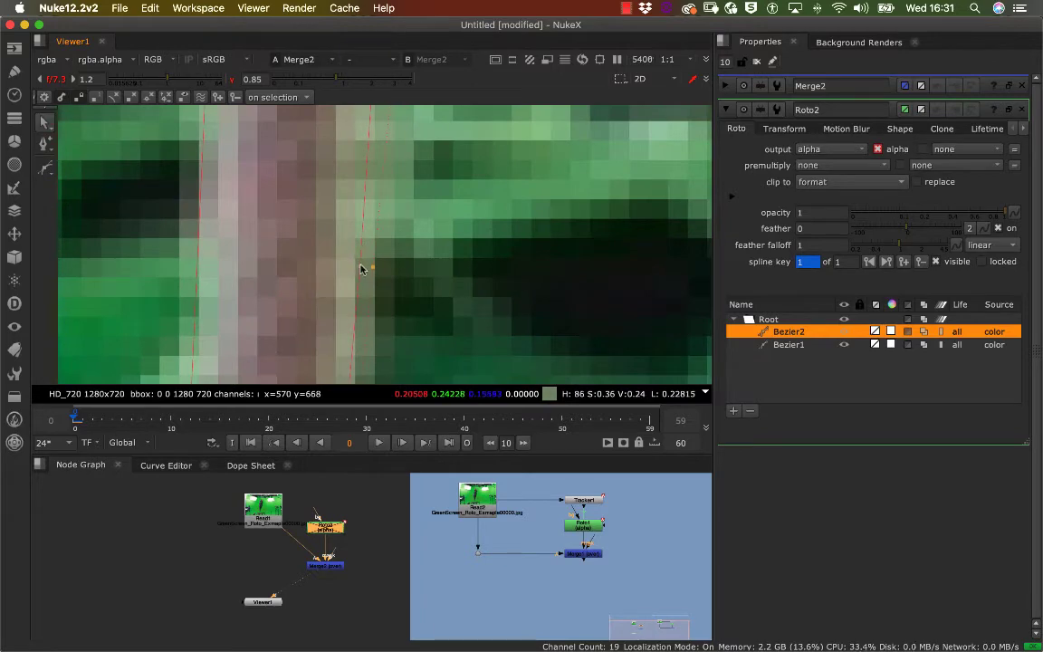
{"action": "scroll", "coordinate": [372, 215], "scroll_direction": "up", "scroll_amount": 10}
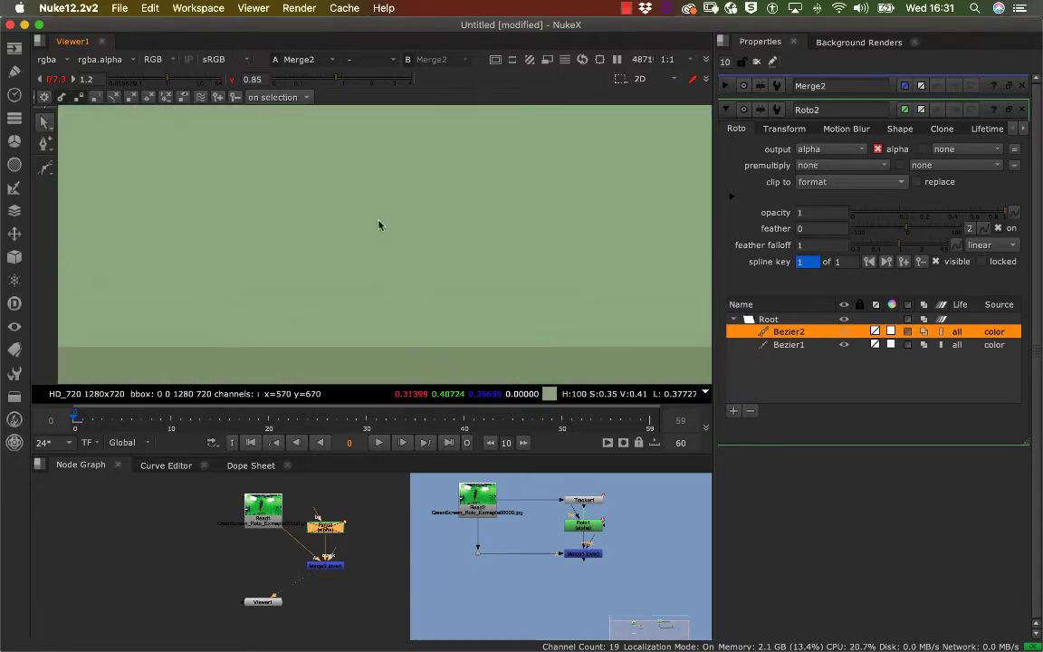
{"action": "key", "text": "f"}
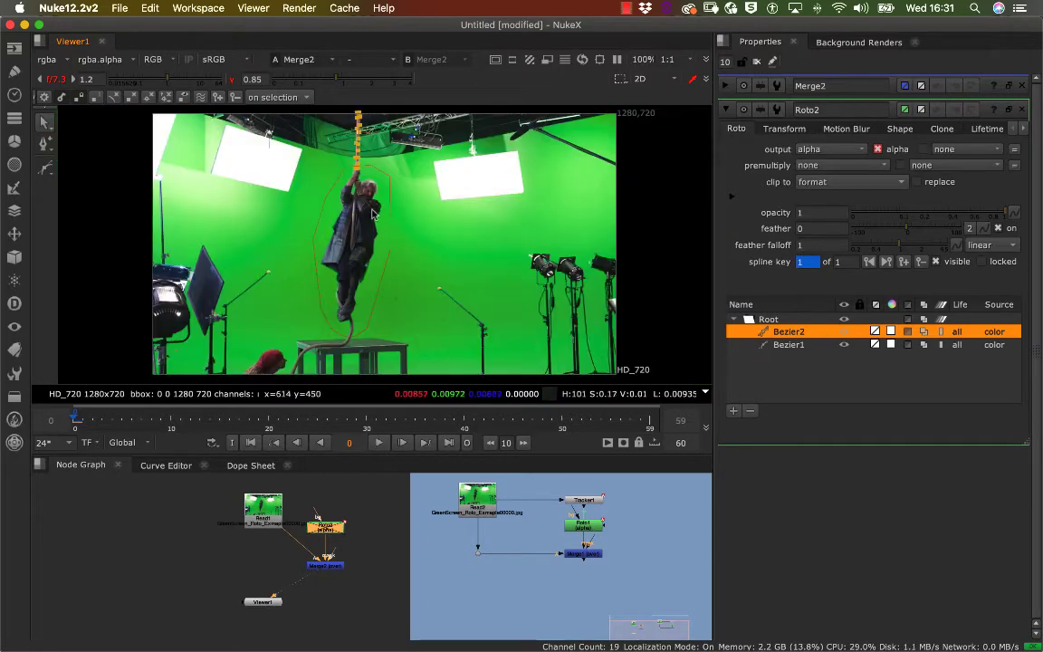
Step: Move Bezier2's two uppermost right-edge points with their feathers slightly inwards to fit the rope below the plate's upper edge
{"action": "scroll", "coordinate": [337, 195], "scroll_direction": "up", "scroll_amount": 6}
{"action": "middle_click_drag", "start_coordinate": [420, 134], "coordinate": [398, 267]}
{"action": "scroll", "coordinate": [416, 270], "scroll_direction": "up", "scroll_amount": 2}
{"action": "scroll", "coordinate": [417, 271], "scroll_direction": "up", "scroll_amount": 3}
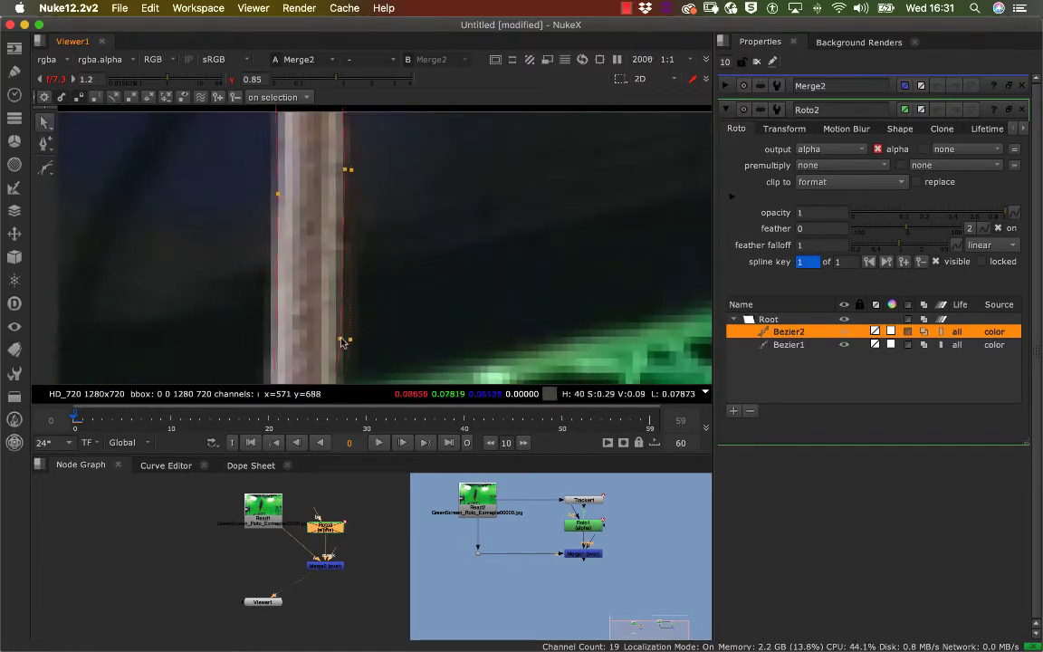
{"action": "left_click", "coordinate": [338, 340]}
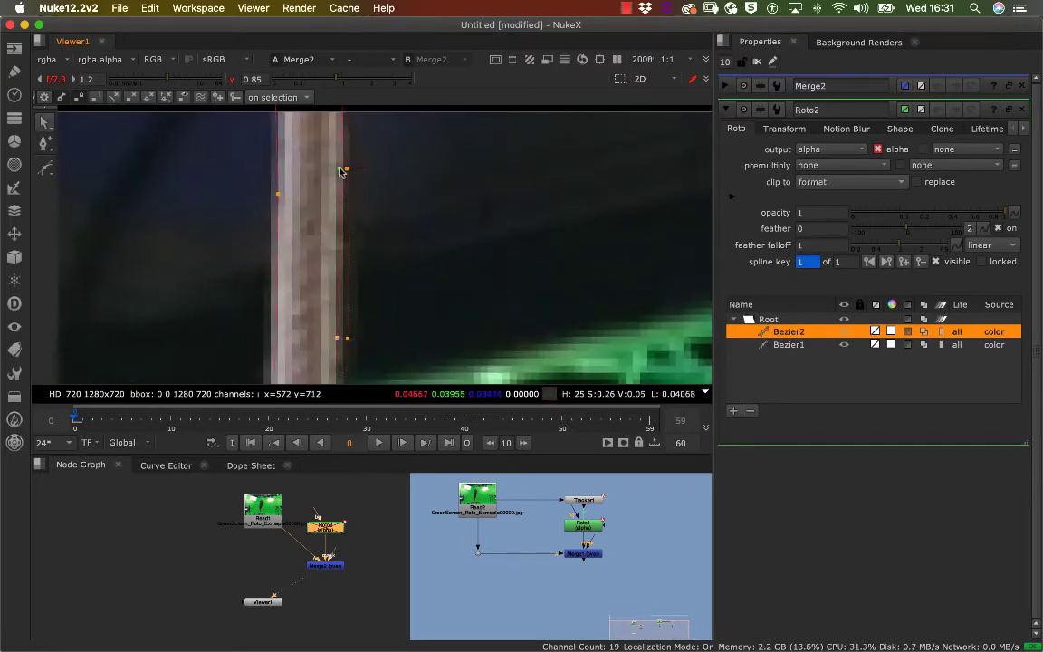
{"action": "middle_click_drag", "start_coordinate": [347, 181], "coordinate": [351, 229]}
Step: Pull small feathers outwards on Bezier2's left-edge points, from the upper end of the rope down to the man's hand
{"action": "scroll", "coordinate": [352, 231], "scroll_direction": "up", "scroll_amount": 8}
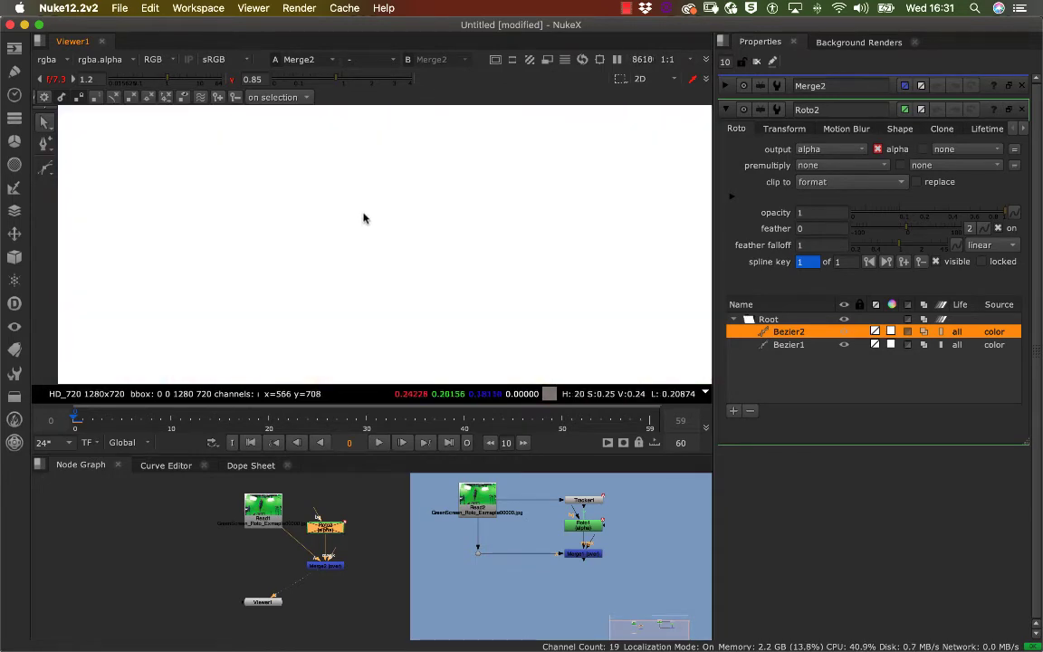
{"action": "key", "text": "f"}
{"action": "scroll", "coordinate": [351, 215], "scroll_direction": "up", "scroll_amount": 10}
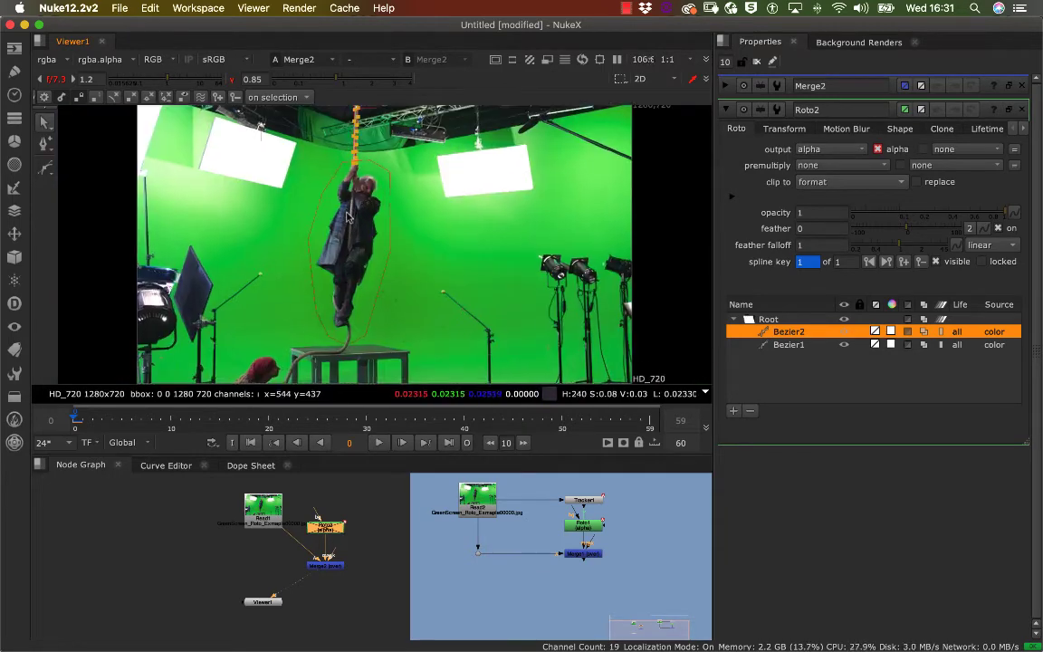
{"action": "scroll", "coordinate": [398, 197], "scroll_direction": "up", "scroll_amount": 10}
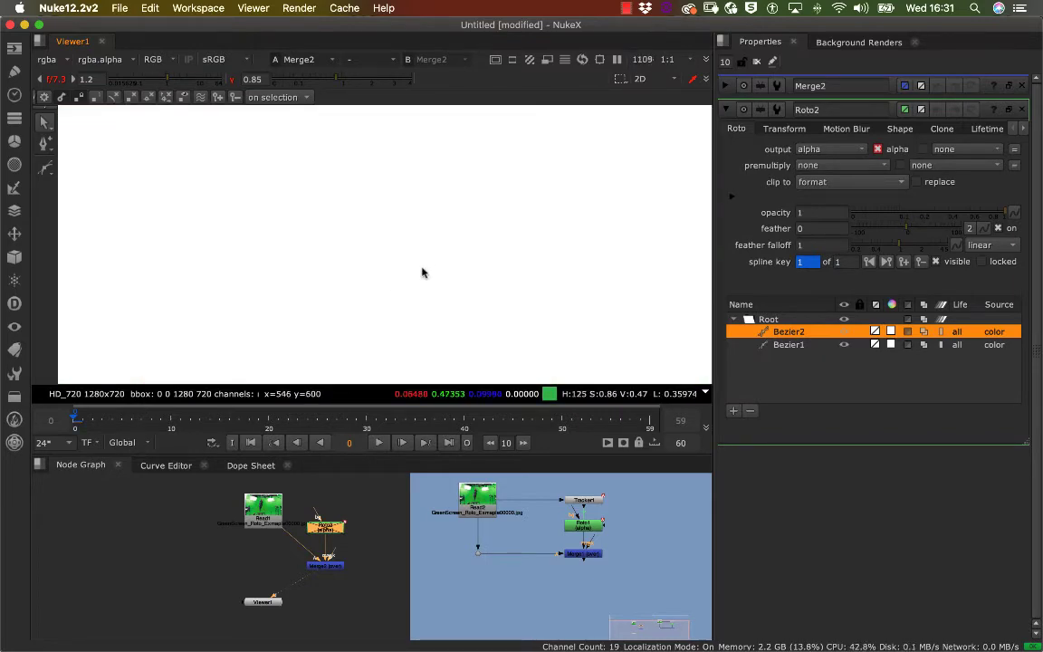
{"action": "key", "text": "f"}
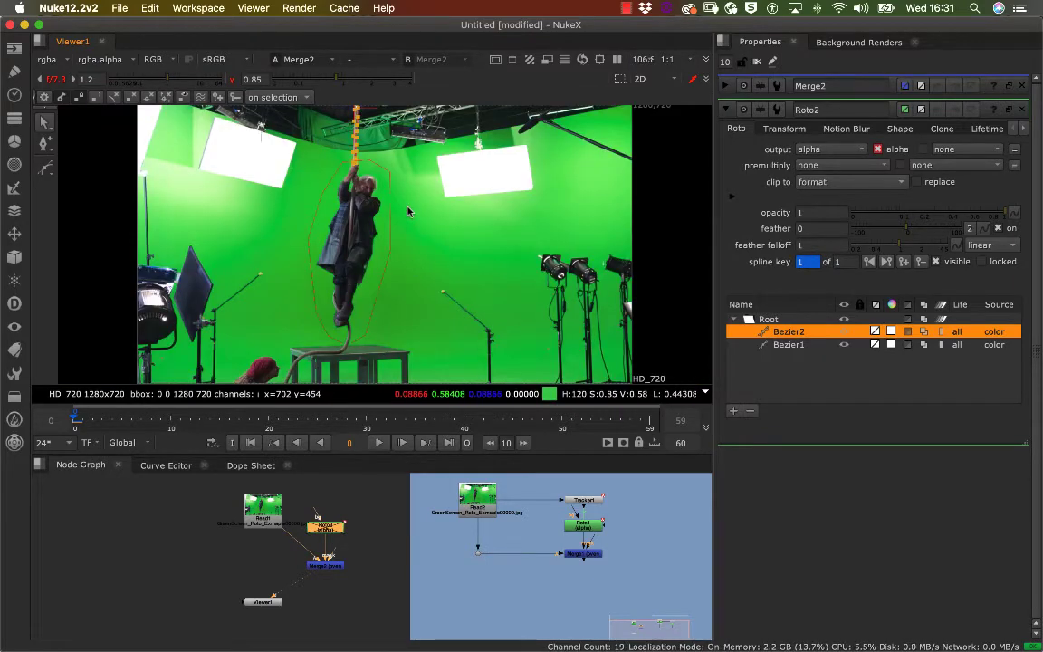
{"action": "scroll", "coordinate": [411, 175], "scroll_direction": "up", "scroll_amount": 7}
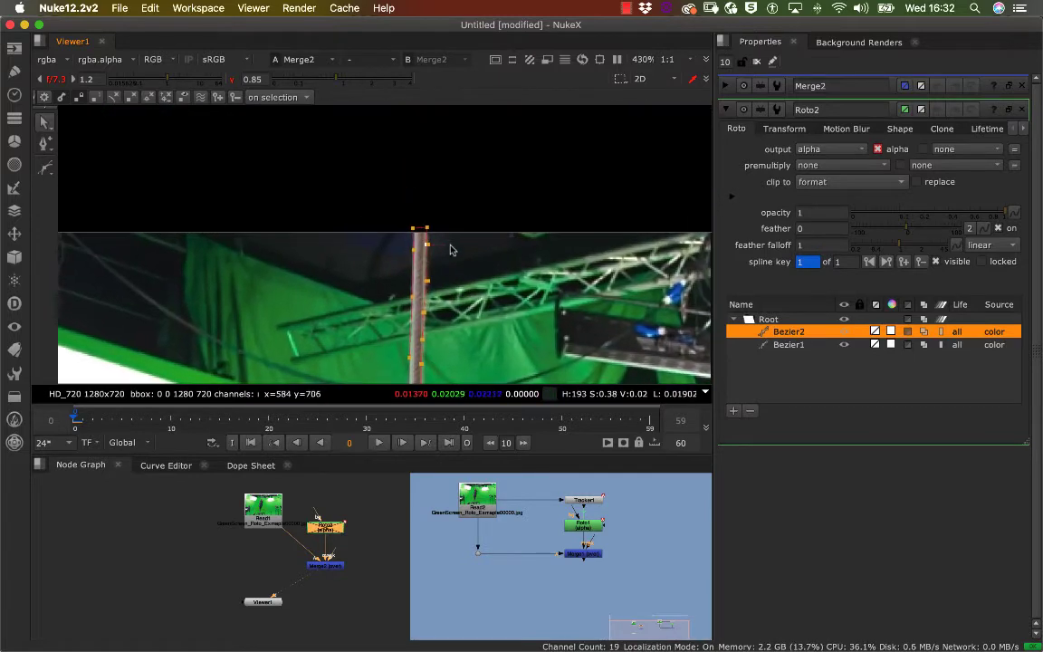
{"action": "scroll", "coordinate": [412, 231], "scroll_direction": "up", "scroll_amount": 7}
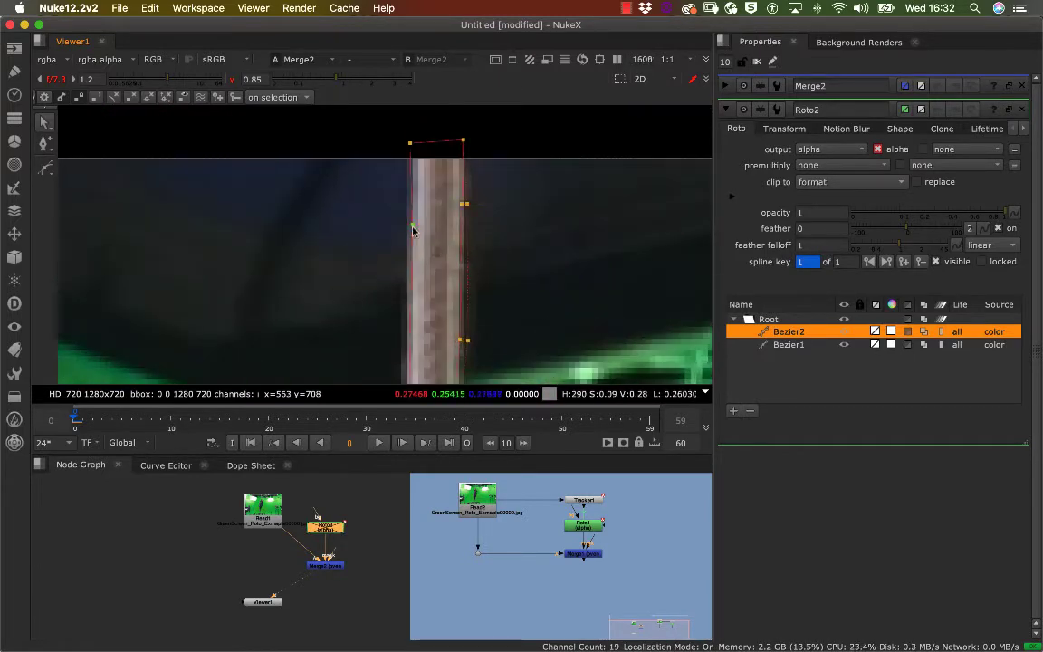
{"action": "middle_click_drag", "start_coordinate": [411, 227], "coordinate": [440, 164]}
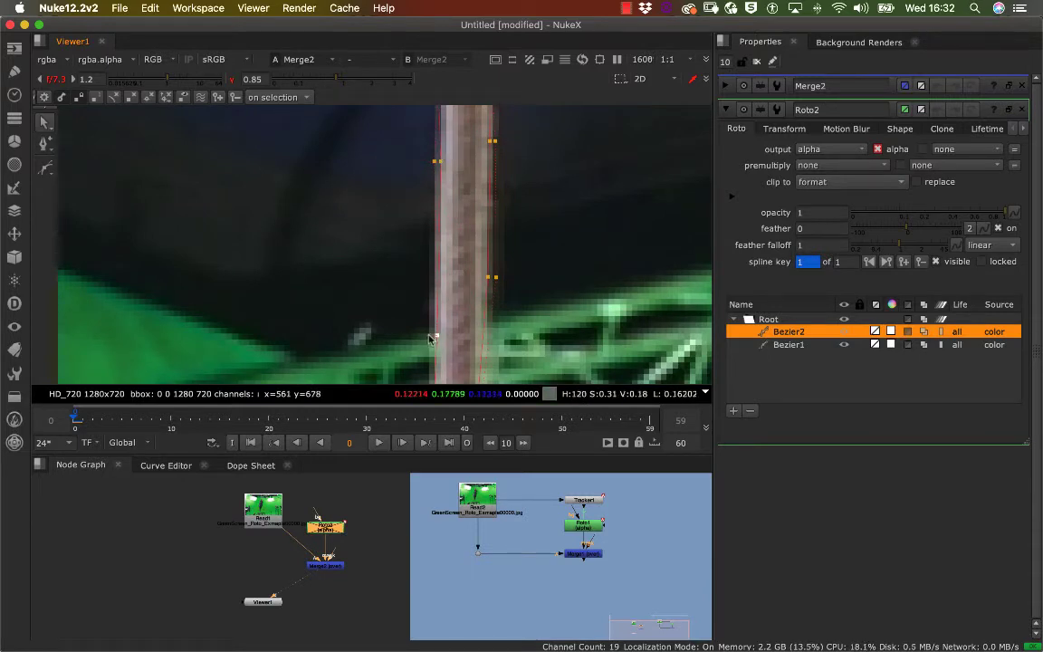
{"action": "middle_click_drag", "start_coordinate": [457, 304], "coordinate": [457, 178]}
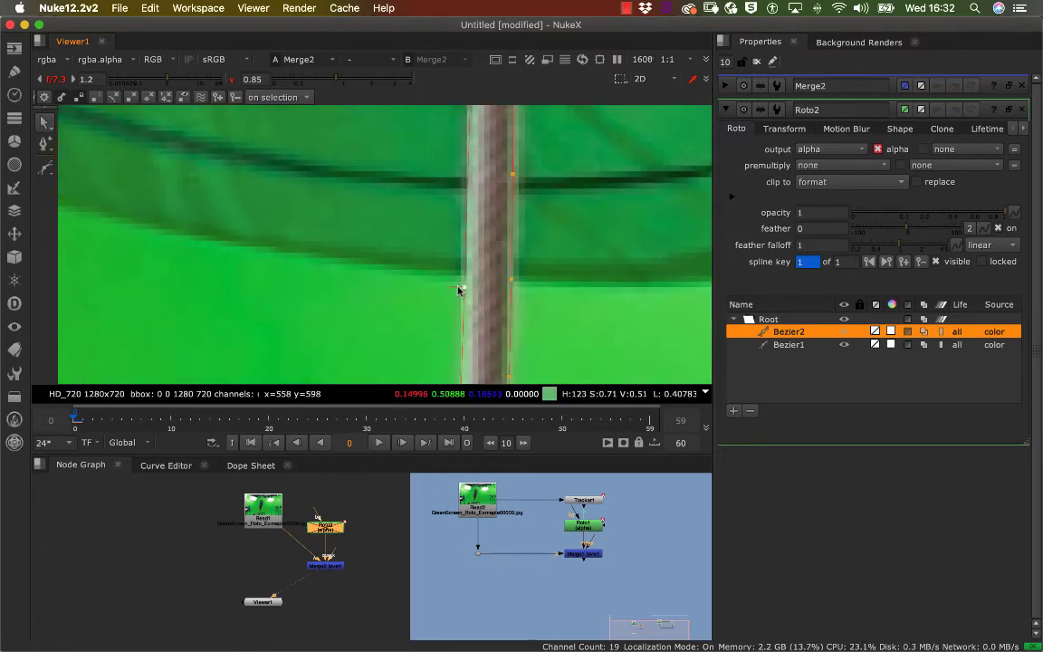
{"action": "middle_click_drag", "start_coordinate": [455, 290], "coordinate": [458, 319]}
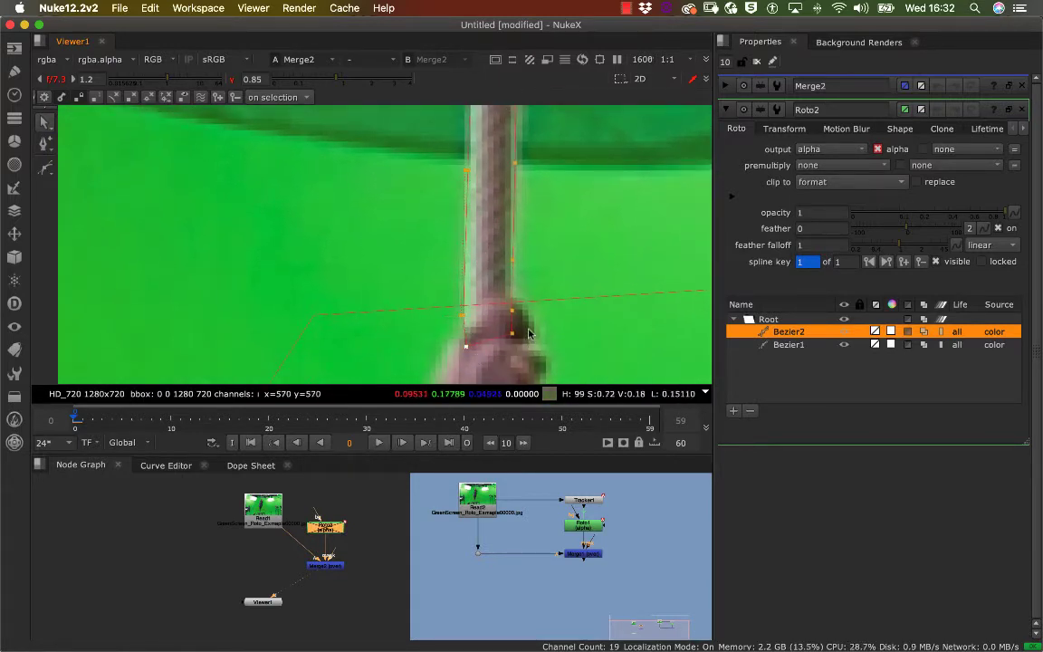
Step: Adjust Bezier2's two lowest points over the man's hand and pull their feathers slightly outwards
{"action": "left_click_drag", "start_coordinate": [529, 334], "coordinate": [489, 359]}
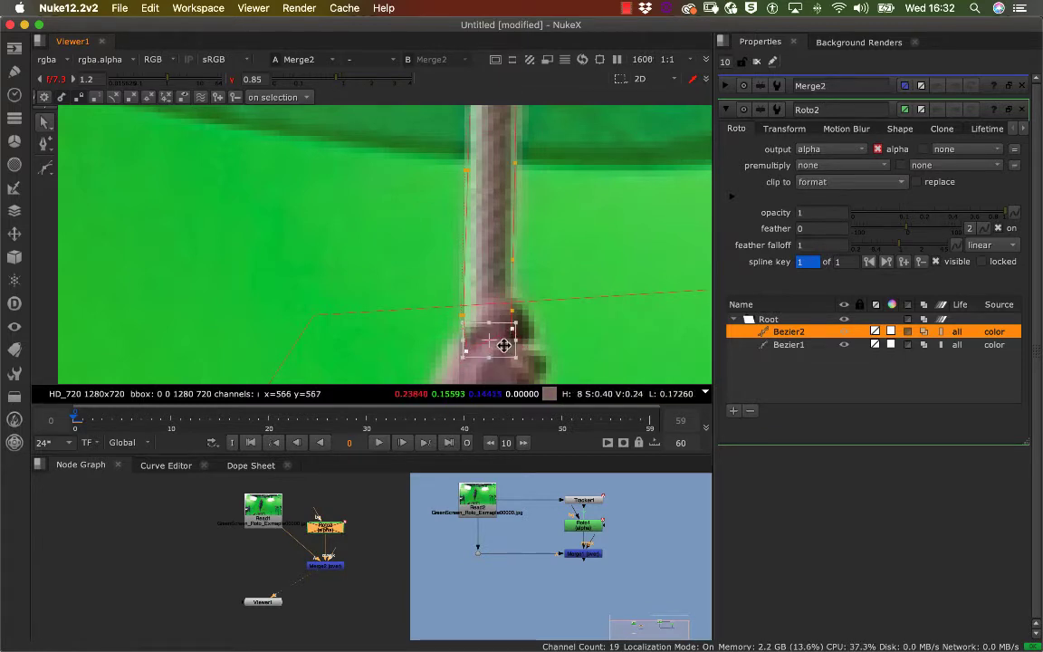
{"action": "left_click", "coordinate": [540, 341]}
{"action": "left_click", "coordinate": [513, 333]}
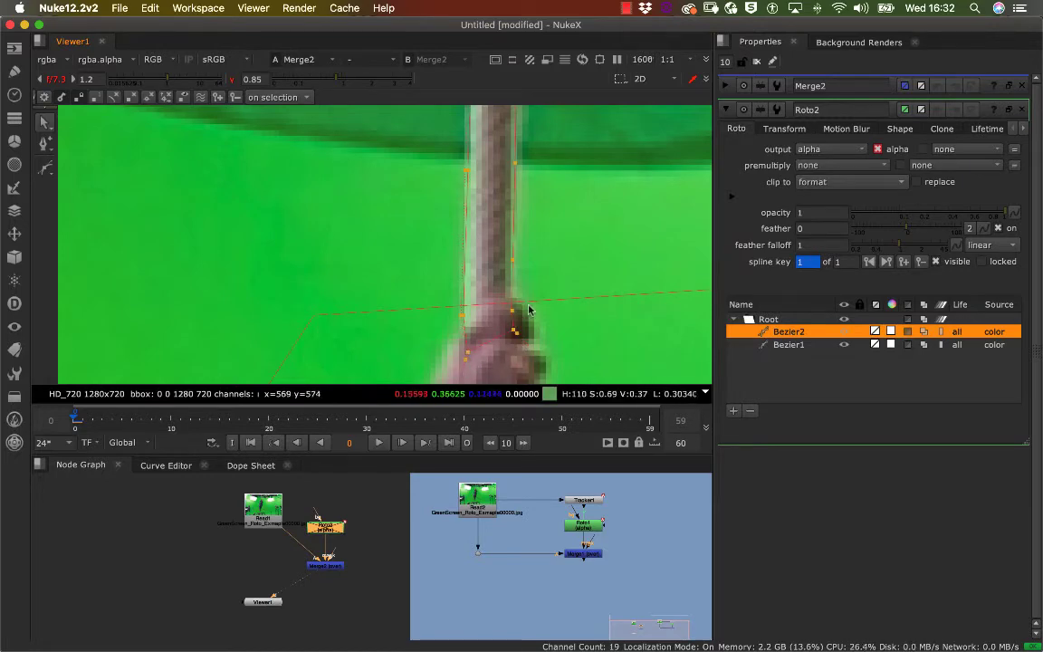
Step: Play the shot back to check the rope's motion against Bezier2, returning to frame 0
{"action": "scroll", "coordinate": [530, 310], "scroll_direction": "down", "scroll_amount": 8}
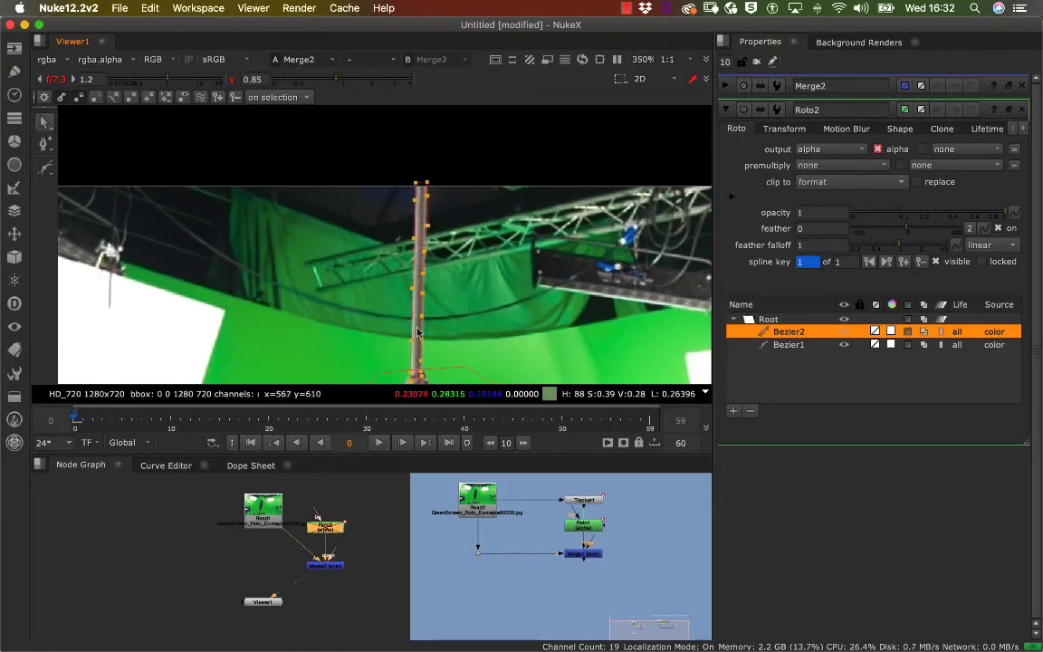
{"action": "left_click", "coordinate": [380, 444]}
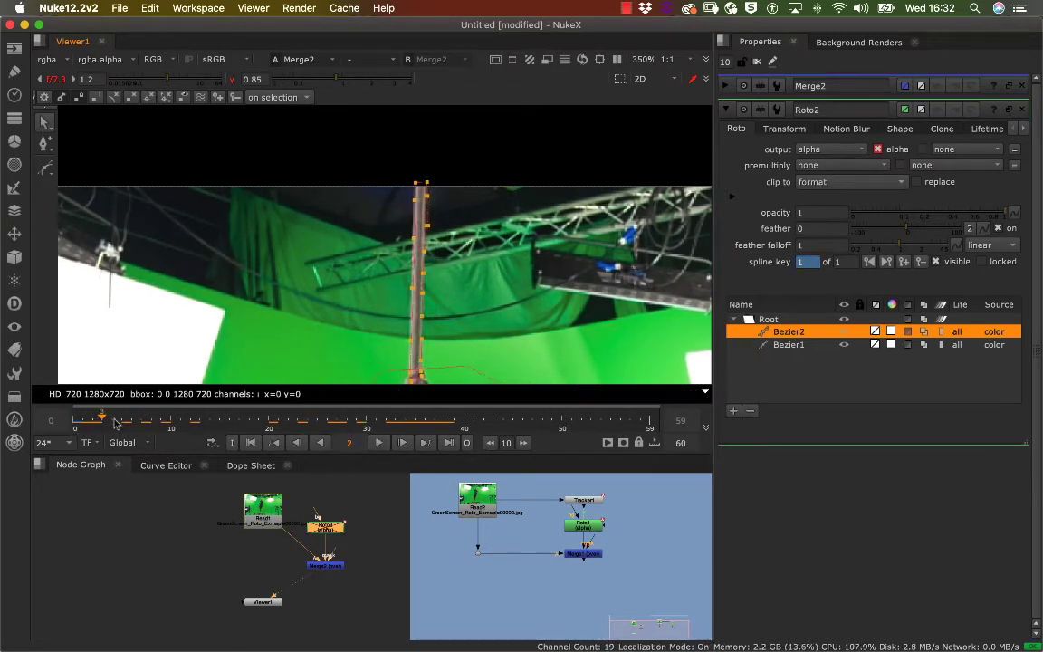
{"action": "left_click", "coordinate": [73, 416]}
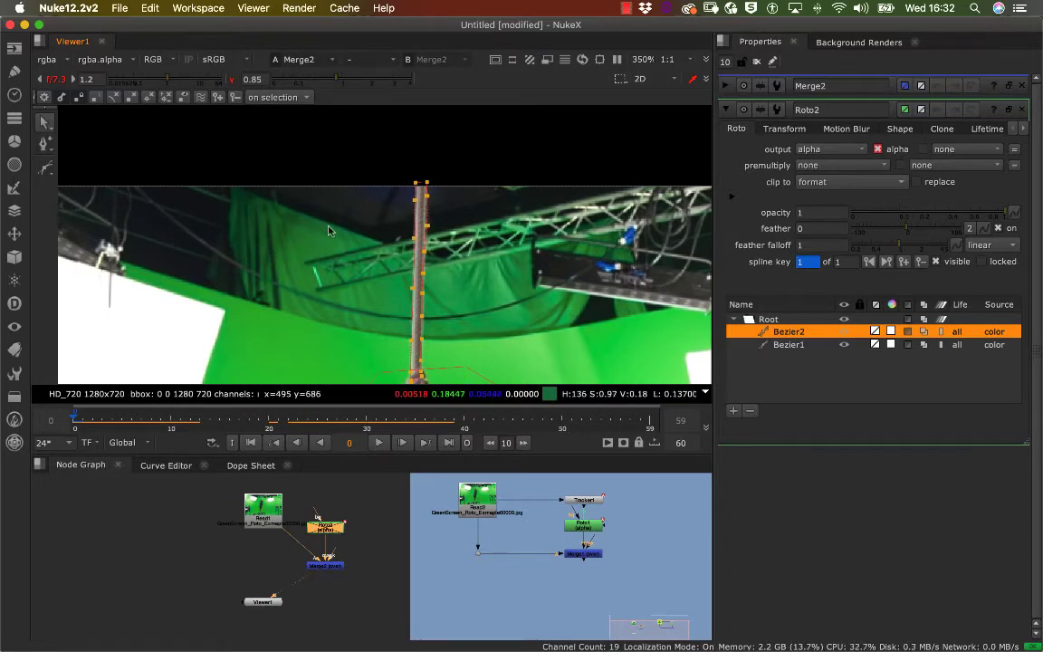
{"action": "scroll", "coordinate": [344, 380], "scroll_direction": "down", "scroll_amount": 5}
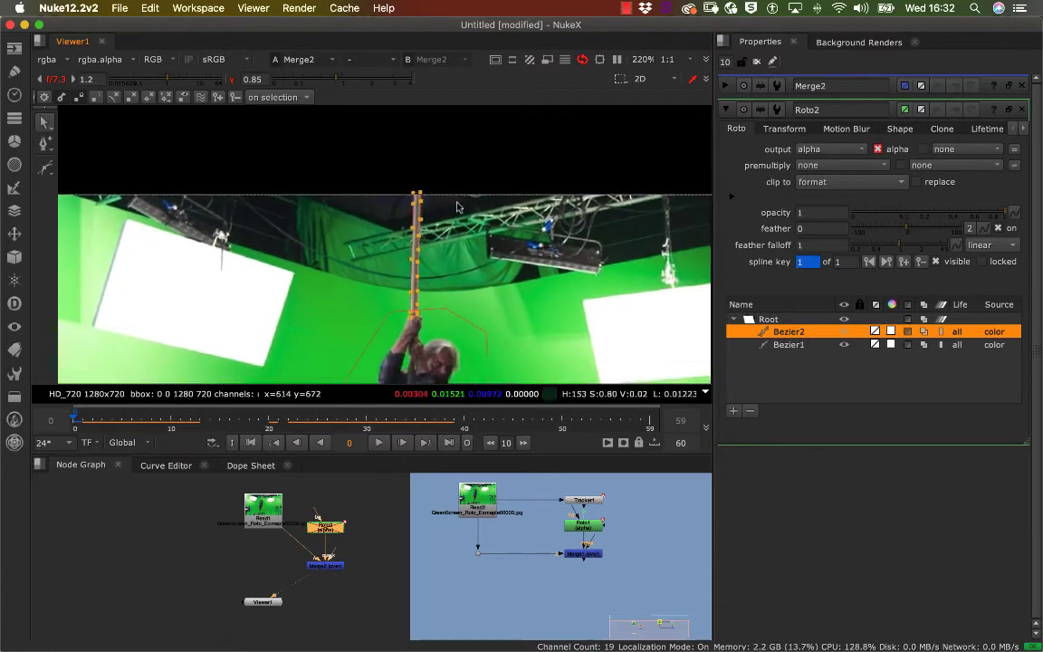
Step: Add a Tracker node fed by Read1, place it above Roto2, and align Read1 level with it
{"action": "left_click", "coordinate": [367, 521]}
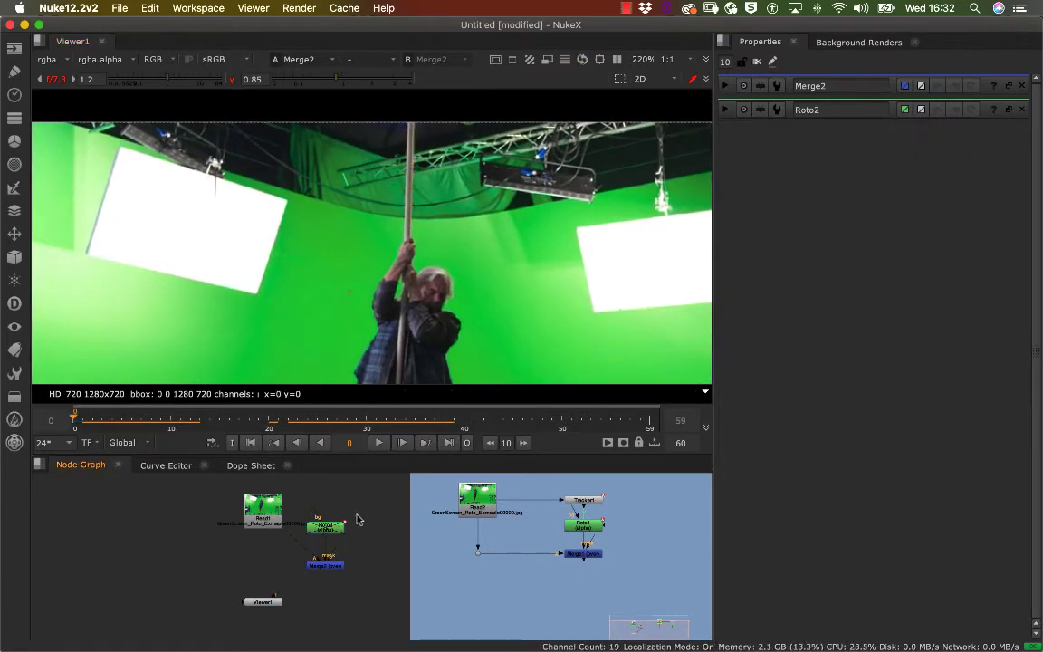
{"action": "key", "text": "Tab"}
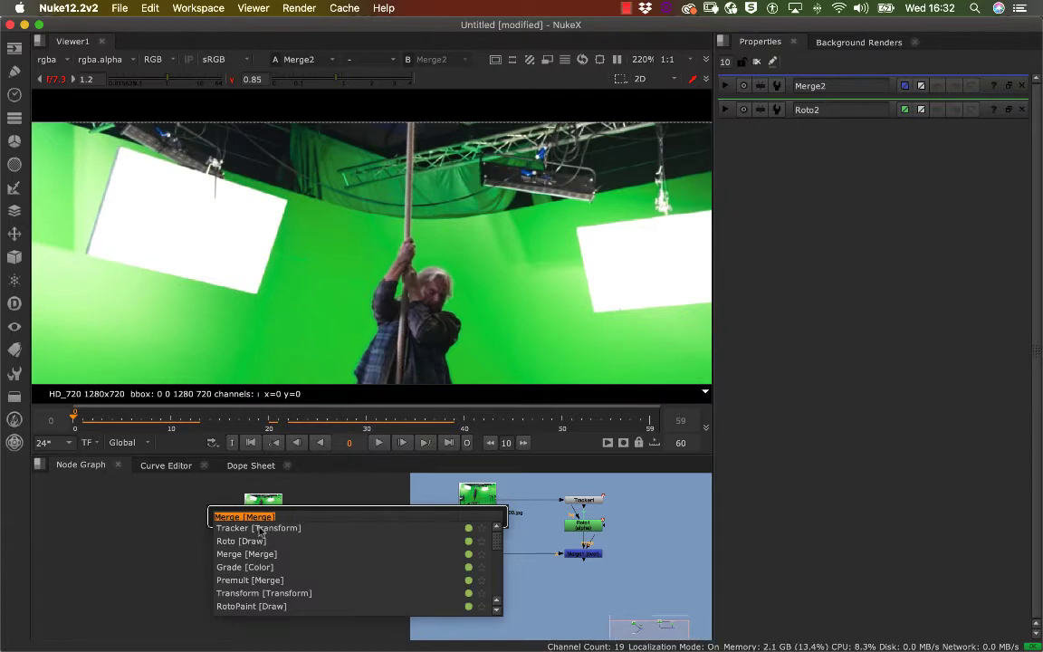
{"action": "key", "text": "Down"}
{"action": "key", "text": "Return"}
{"action": "left_click_drag", "start_coordinate": [366, 517], "coordinate": [334, 505]}
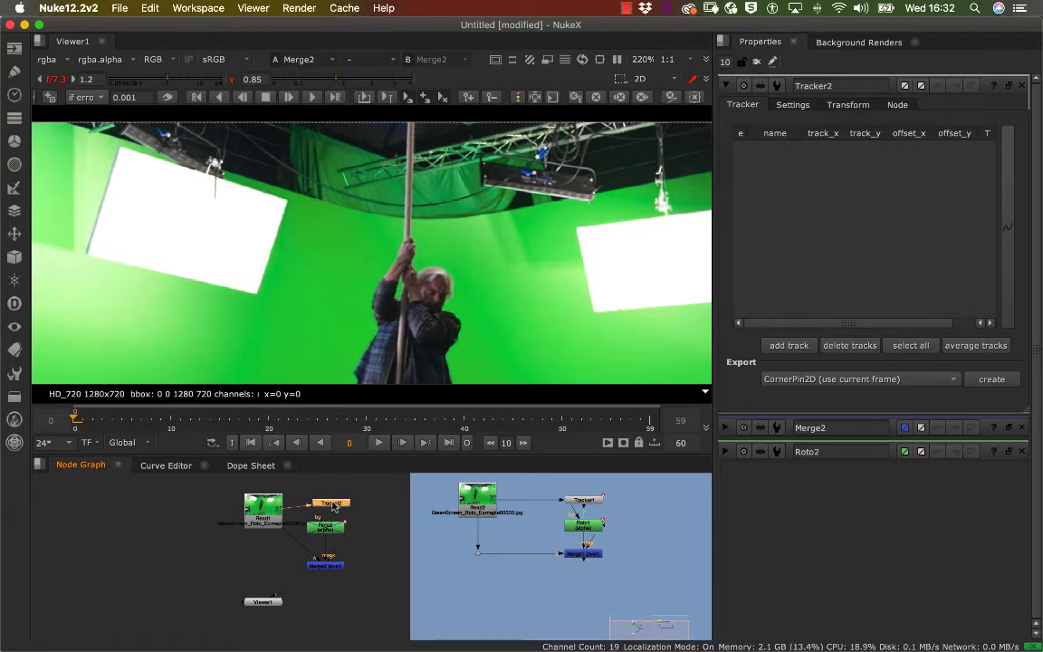
{"action": "left_click_drag", "start_coordinate": [275, 524], "coordinate": [258, 517]}
{"action": "left_click", "coordinate": [319, 501]}
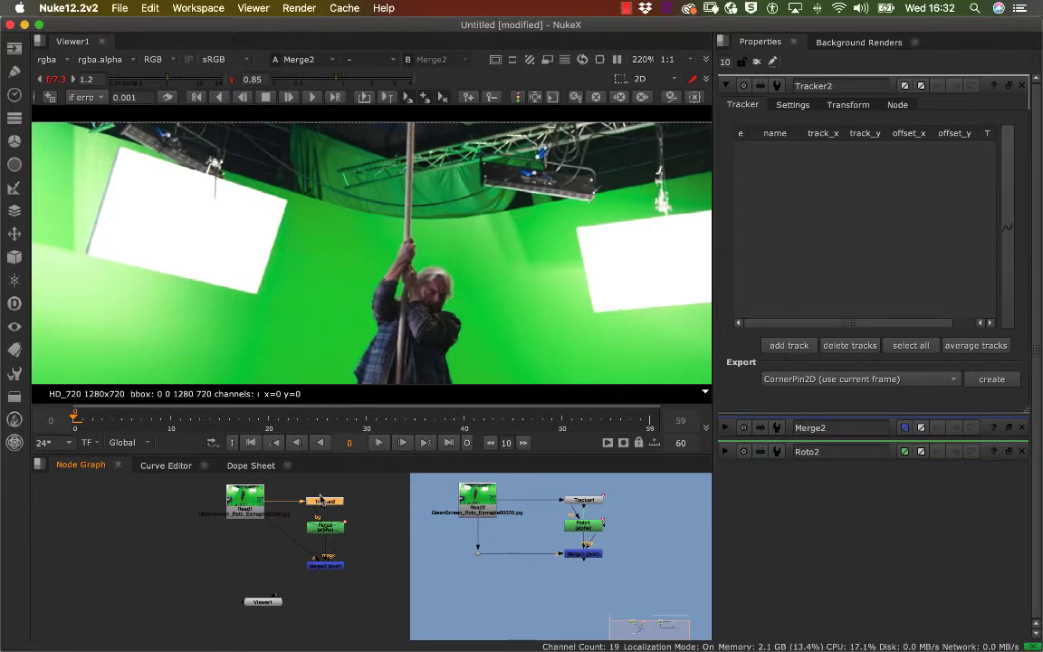
{"action": "left_click", "coordinate": [345, 487]}
{"action": "left_click_drag", "start_coordinate": [327, 499], "coordinate": [332, 498]}
Step: Add a track to Tracker2 on the rope just above the man's hand, about x 564, y 599, with smaller pattern and search boxes
{"action": "scroll", "coordinate": [441, 232], "scroll_direction": "up", "scroll_amount": 5}
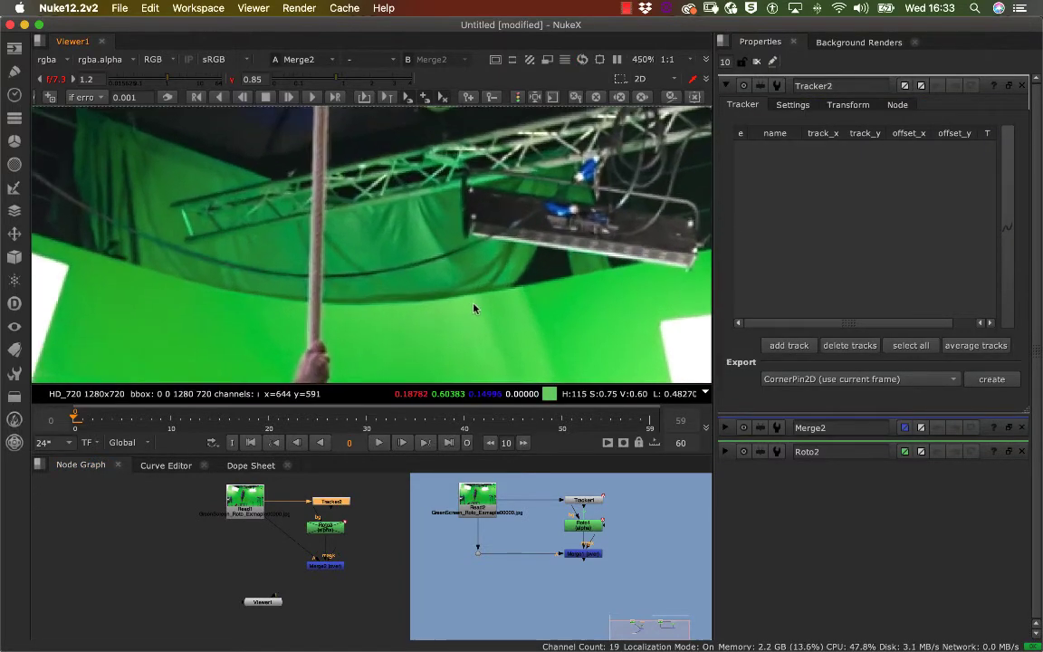
{"action": "middle_click_drag", "start_coordinate": [494, 292], "coordinate": [512, 284]}
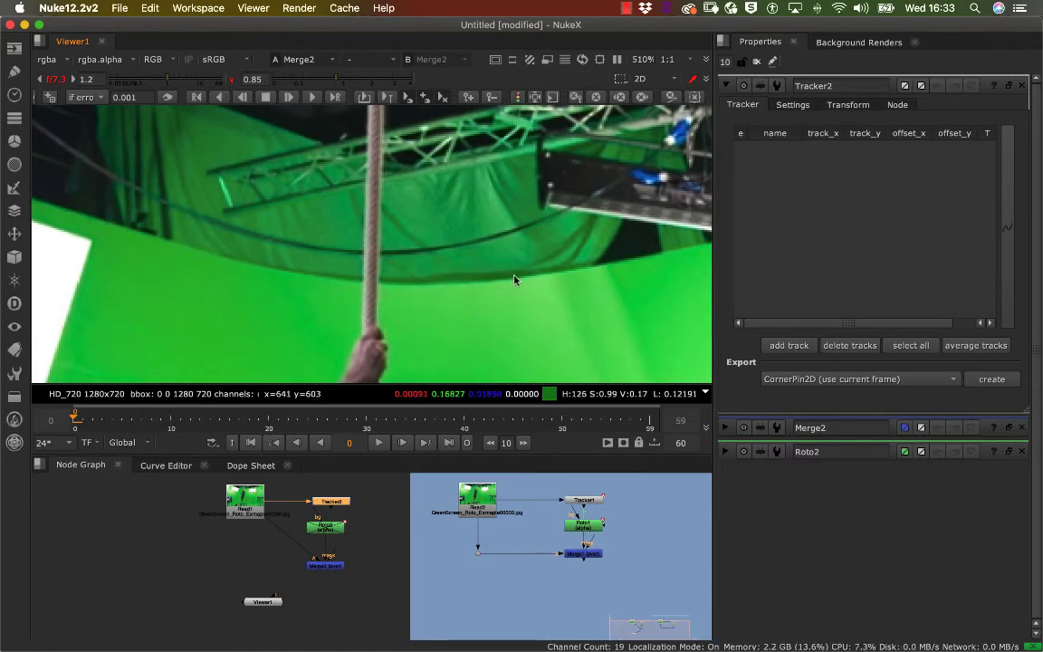
{"action": "left_click", "coordinate": [789, 345]}
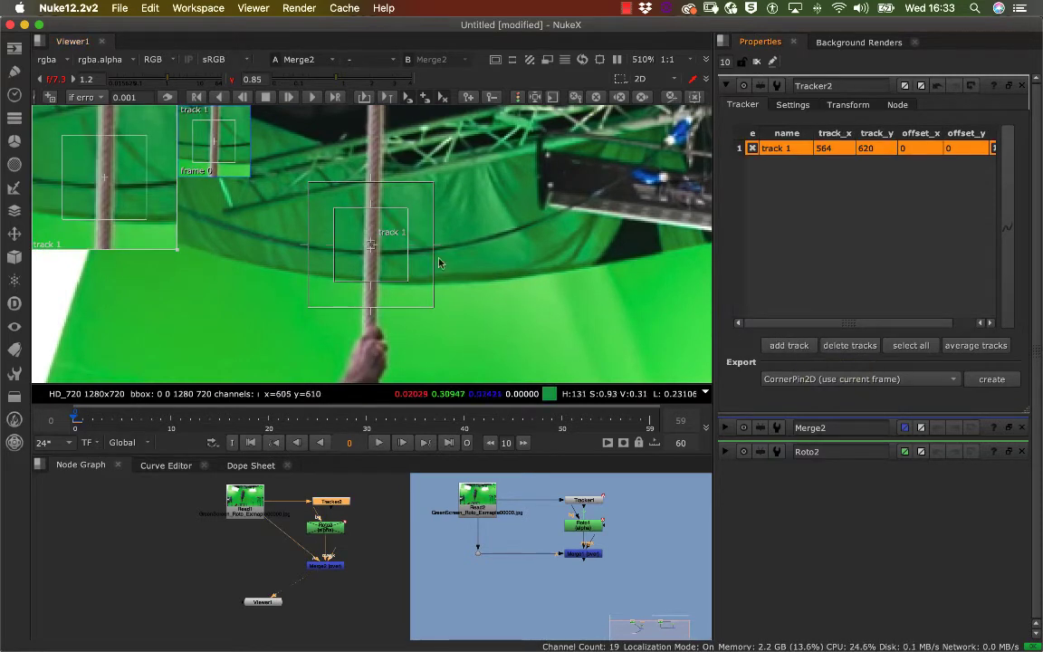
{"action": "left_click_drag", "start_coordinate": [405, 281], "coordinate": [371, 285]}
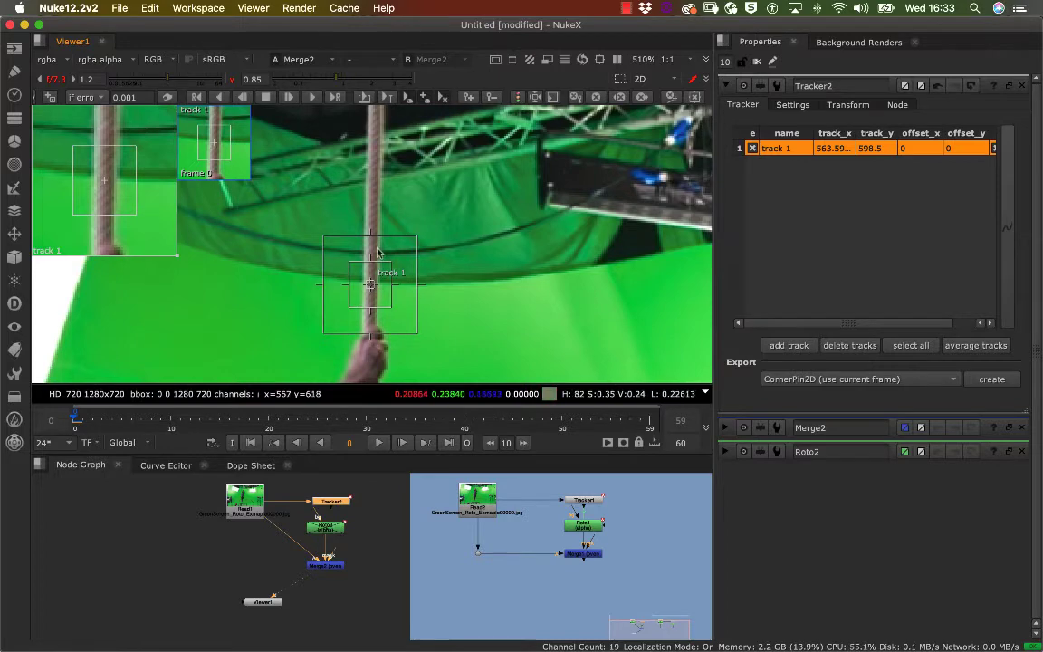
Step: Add a second track on the rope where it crosses the truss, about x 566, y 675, with a slightly smaller search area
{"action": "mouse_move", "coordinate": [385, 279]}
{"action": "middle_mouse_down"}
{"action": "mouse_move", "coordinate": [386, 292]}
{"action": "mouse_move", "coordinate": [399, 266]}
{"action": "middle_mouse_up"}
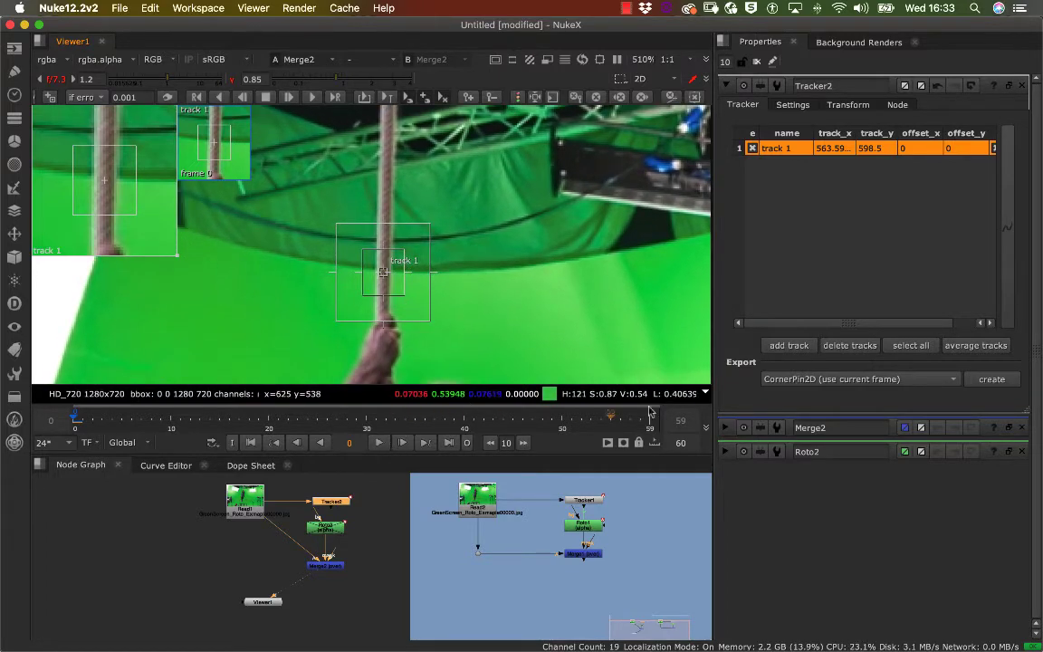
{"action": "left_click", "coordinate": [788, 344]}
{"action": "middle_click_drag", "start_coordinate": [377, 222], "coordinate": [398, 335]}
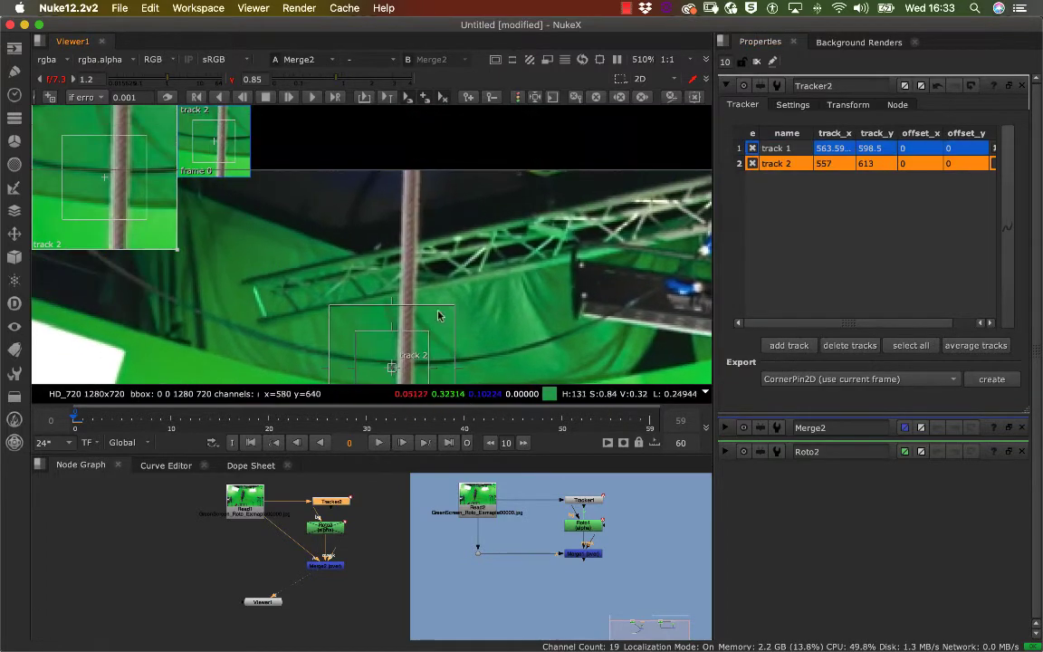
{"action": "left_click_drag", "start_coordinate": [391, 366], "coordinate": [408, 253]}
{"action": "mouse_move", "coordinate": [445, 290]}
{"action": "left_mouse_down"}
{"action": "mouse_move", "coordinate": [427, 279]}
{"action": "mouse_move", "coordinate": [435, 281]}
{"action": "left_mouse_up"}
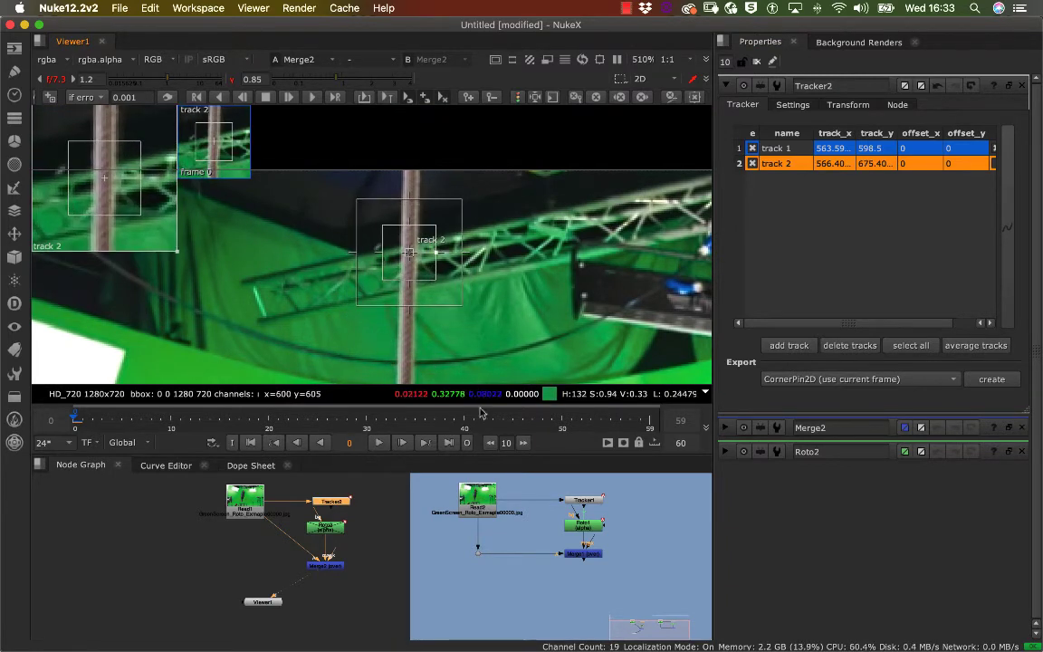
{"action": "left_click_drag", "start_coordinate": [482, 415], "coordinate": [75, 427]}
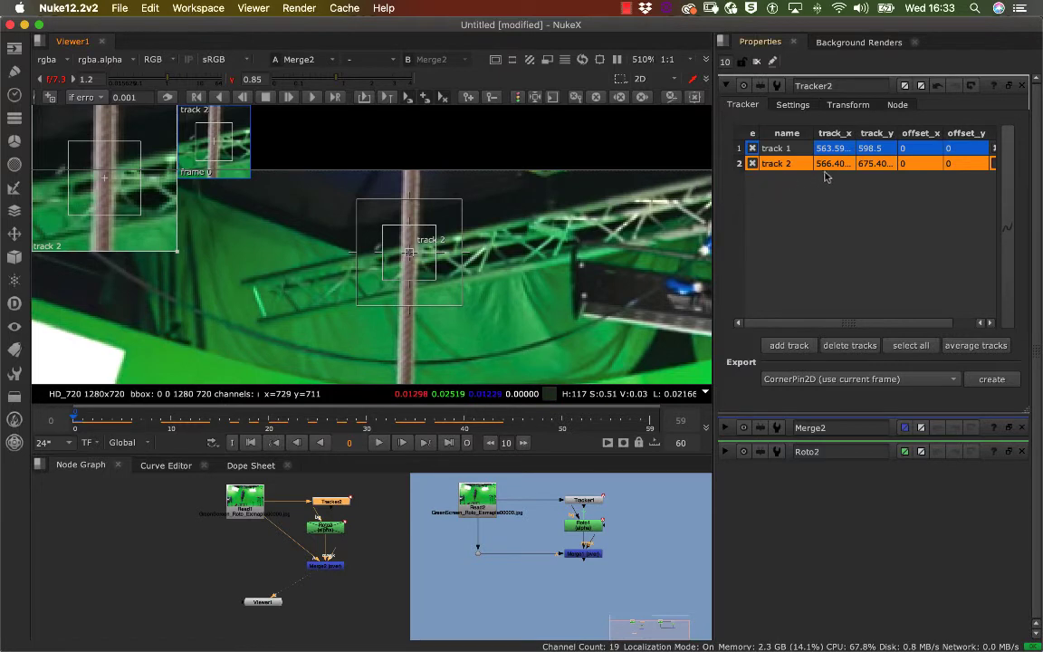
Step: Enable rotation (R) for both track 1 and track 2 in Tracker2
{"action": "left_click_drag", "start_coordinate": [783, 326], "coordinate": [804, 324]}
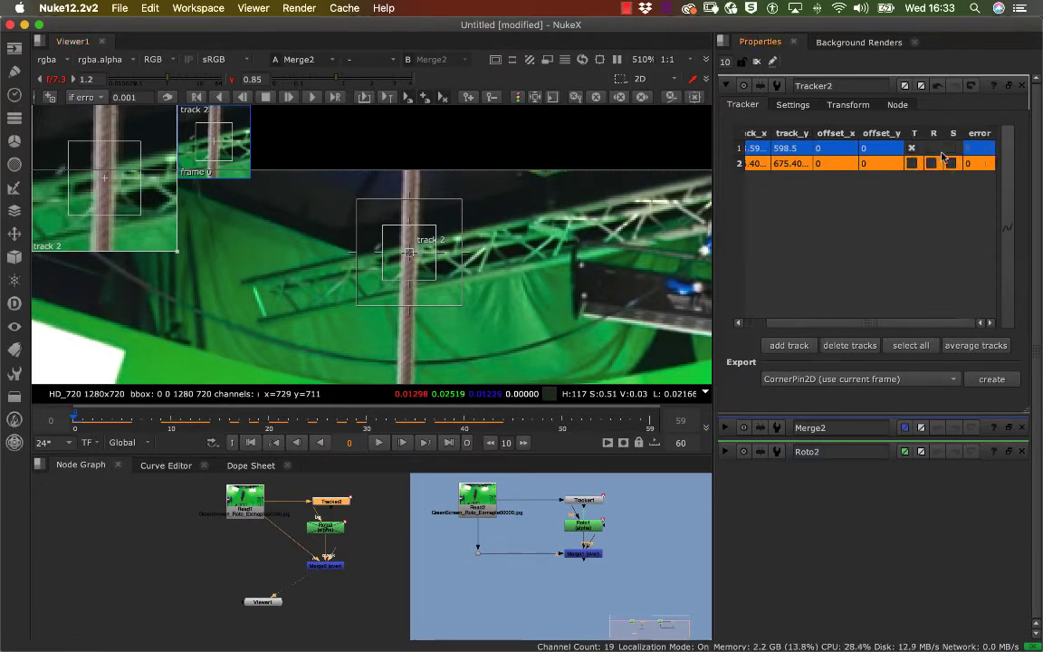
{"action": "left_click", "coordinate": [930, 149]}
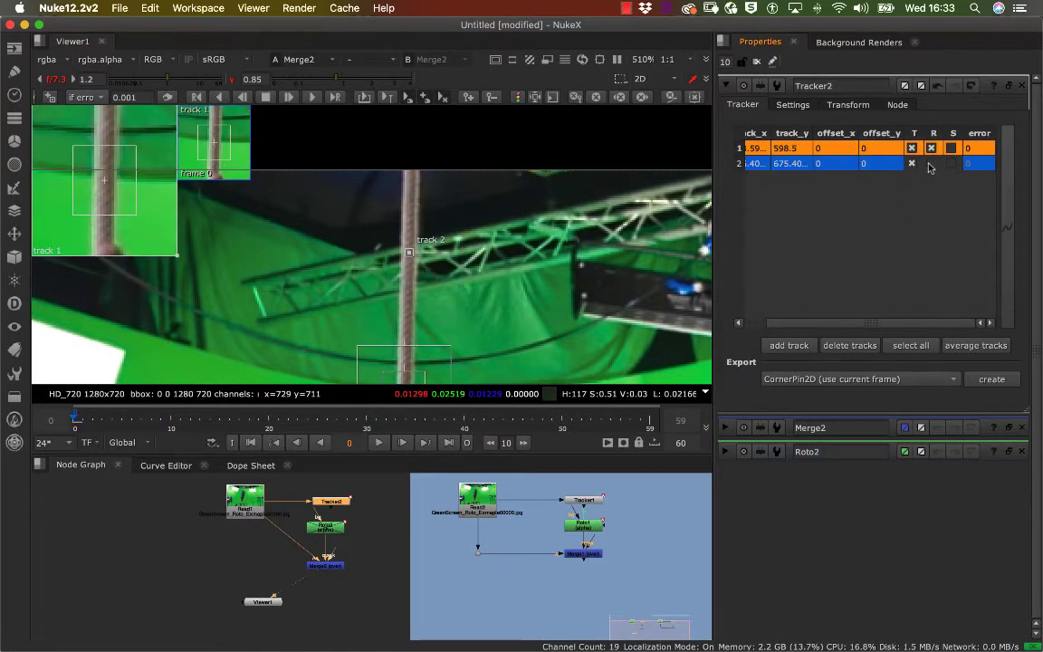
{"action": "left_click", "coordinate": [930, 163]}
{"action": "left_click_drag", "start_coordinate": [798, 327], "coordinate": [770, 326]}
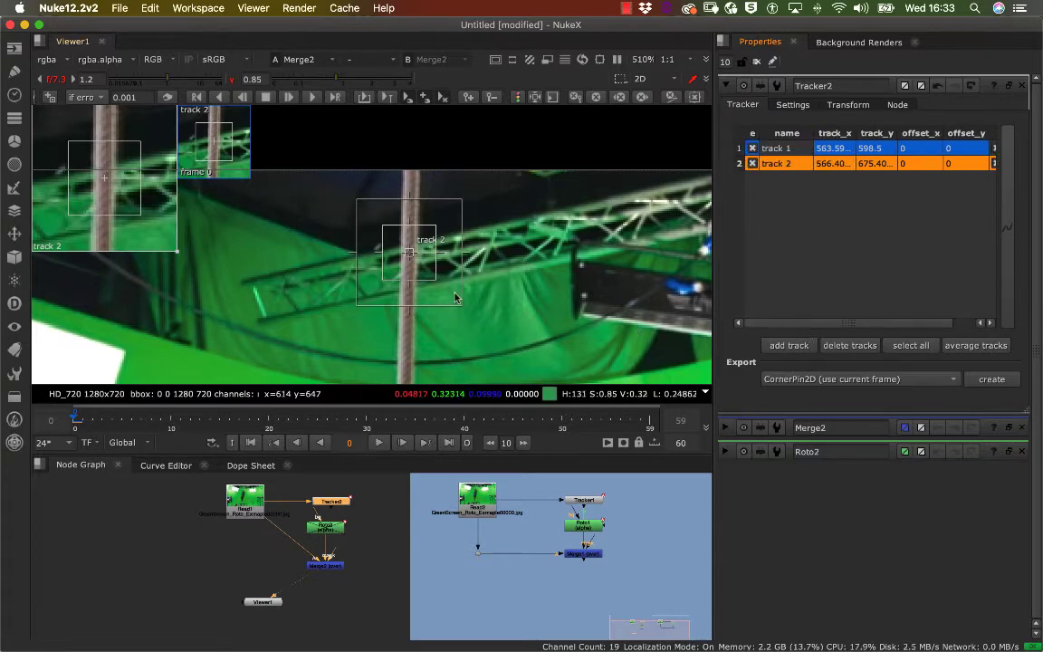
Step: Select track 1 and track 2 together and track them forward from frame 0 to the end of the shot
{"action": "middle_click_drag", "start_coordinate": [466, 321], "coordinate": [518, 304], "text": "alt"}
{"action": "left_click", "coordinate": [522, 301]}
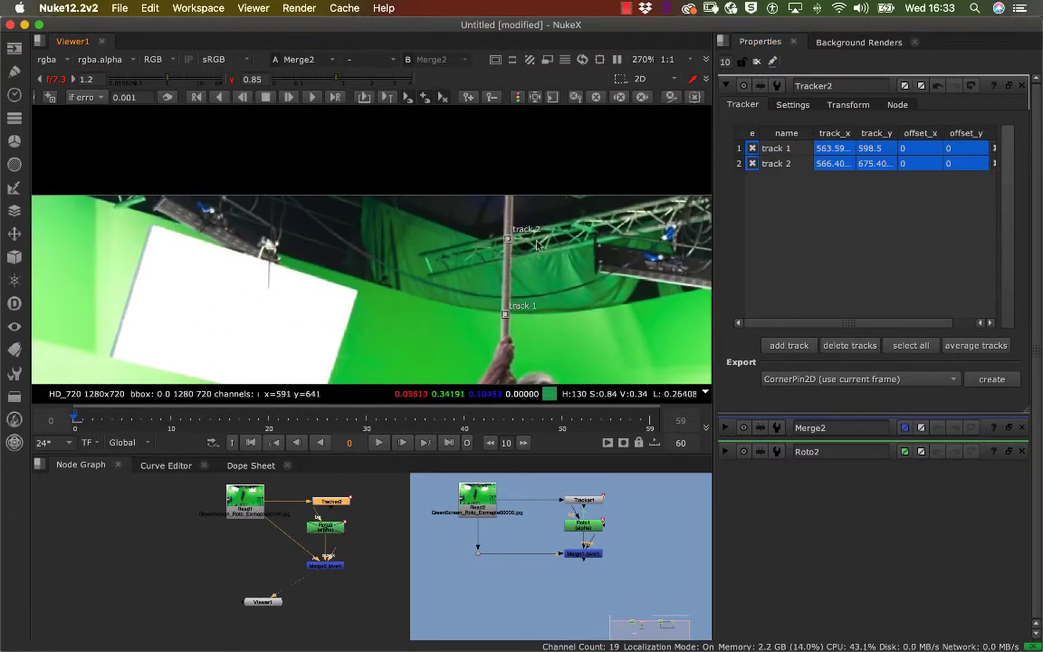
{"action": "left_click_drag", "start_coordinate": [541, 214], "coordinate": [481, 318]}
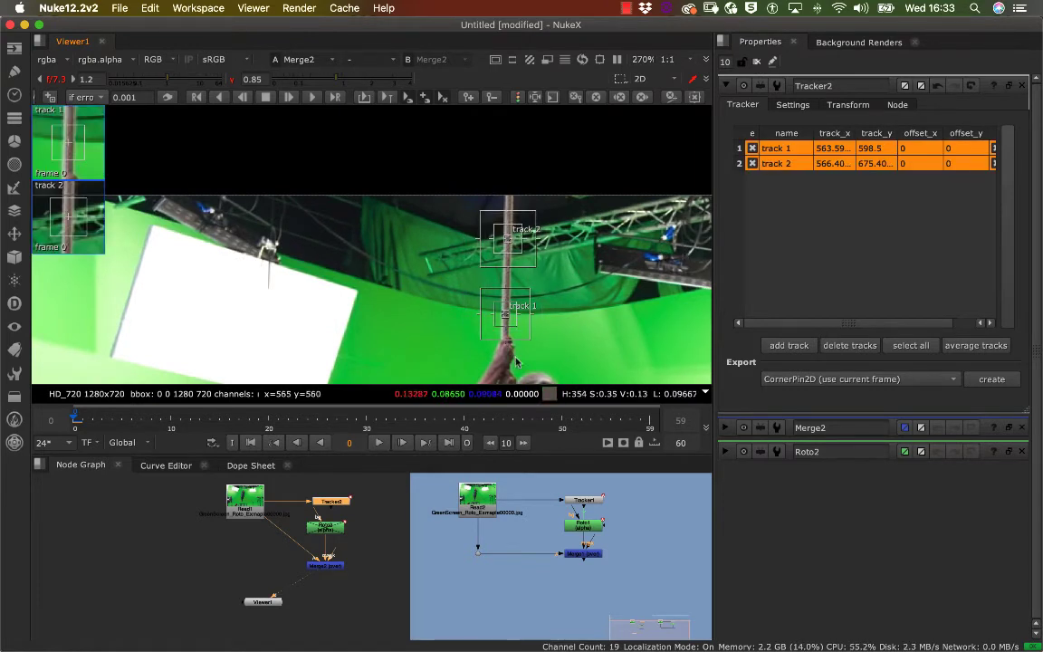
{"action": "left_click", "coordinate": [289, 97]}
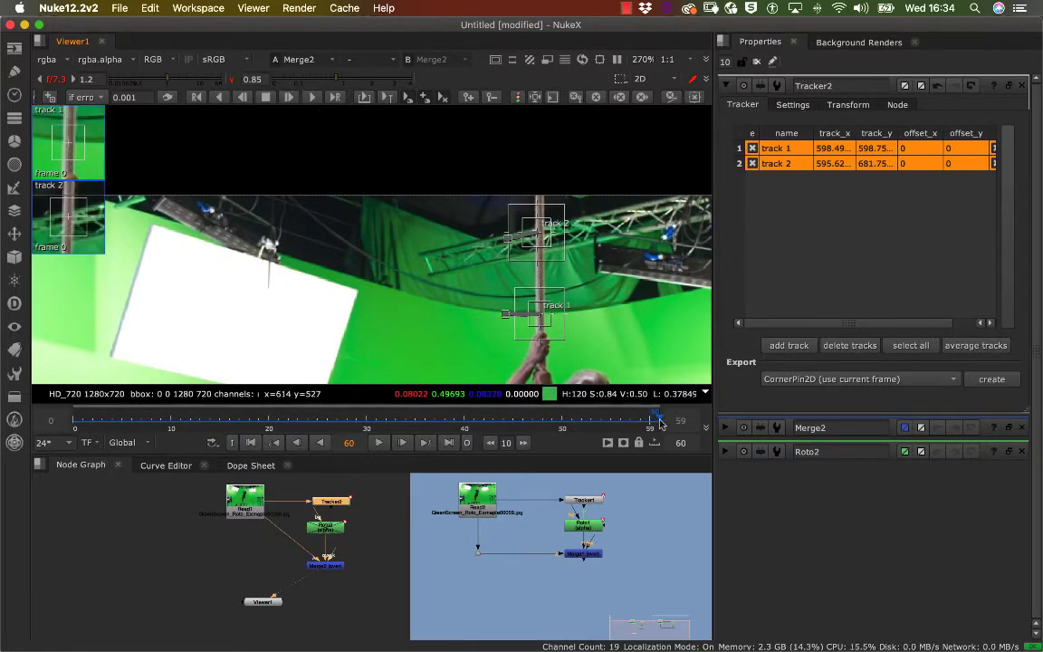
Step: Examine the motion paths of track 1 and track 2 on the rope at frame 59
{"action": "scroll", "coordinate": [413, 288], "scroll_direction": "up", "scroll_amount": 5}
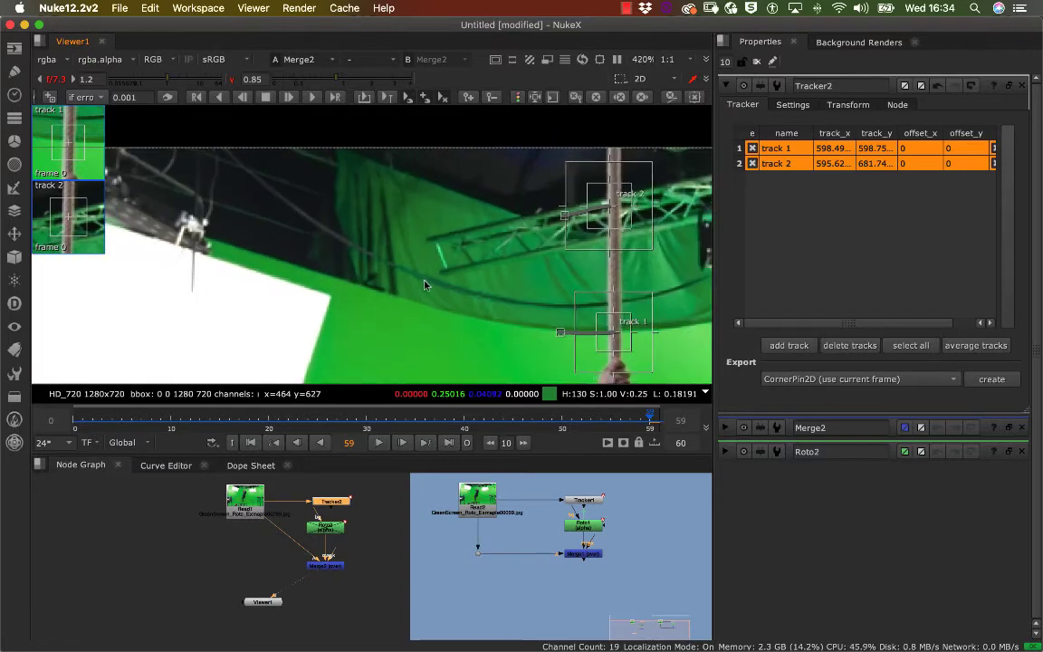
{"action": "scroll", "coordinate": [424, 285], "scroll_direction": "down", "scroll_amount": 2}
{"action": "middle_click_drag", "start_coordinate": [469, 308], "coordinate": [320, 237]}
{"action": "scroll", "coordinate": [289, 261], "scroll_direction": "up", "scroll_amount": 3}
{"action": "scroll", "coordinate": [281, 263], "scroll_direction": "down", "scroll_amount": 4}
{"action": "scroll", "coordinate": [276, 258], "scroll_direction": "down", "scroll_amount": 3}
{"action": "scroll", "coordinate": [319, 237], "scroll_direction": "up", "scroll_amount": 3}
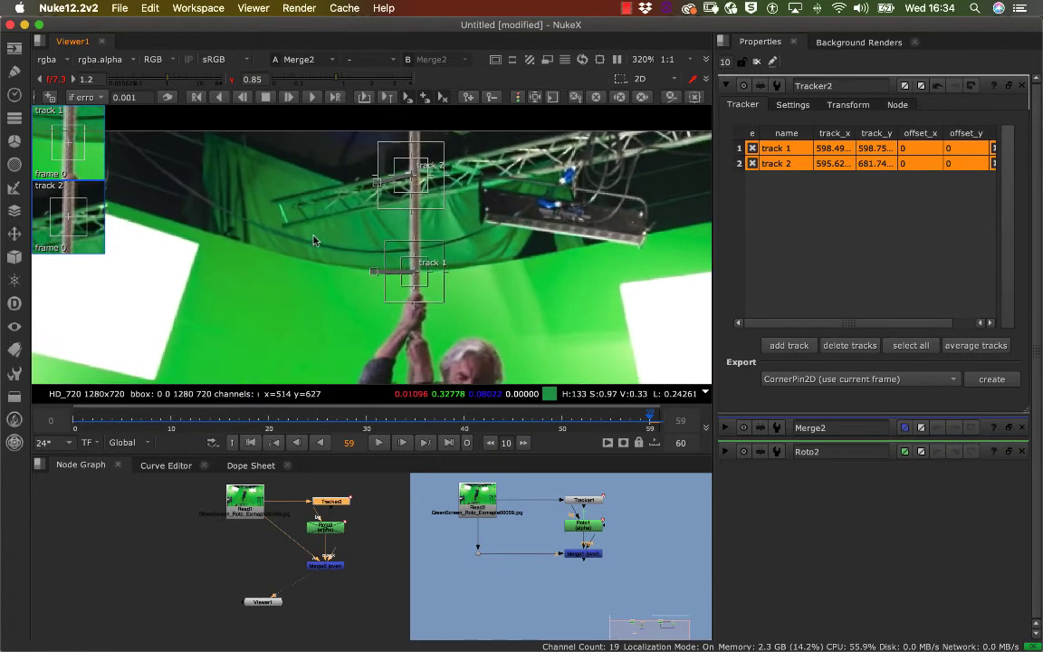
Step: Scrub to about frame 15 and play the shot to check both tracks following the rope
{"action": "scroll", "coordinate": [316, 237], "scroll_direction": "down", "scroll_amount": 2}
{"action": "left_click_drag", "start_coordinate": [225, 411], "coordinate": [217, 460]}
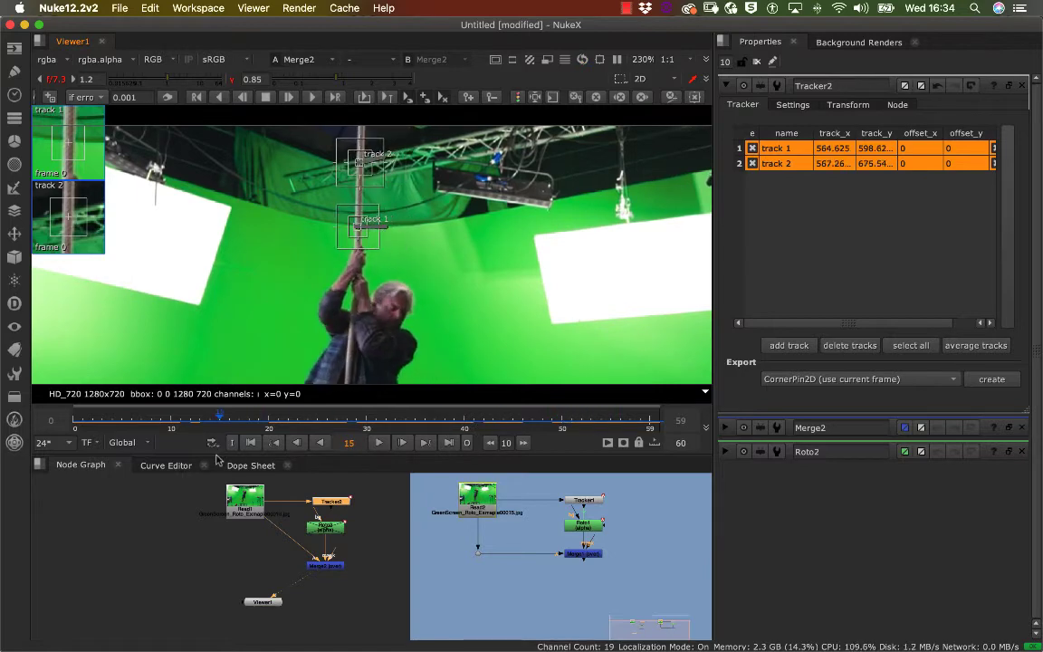
{"action": "left_click", "coordinate": [379, 442]}
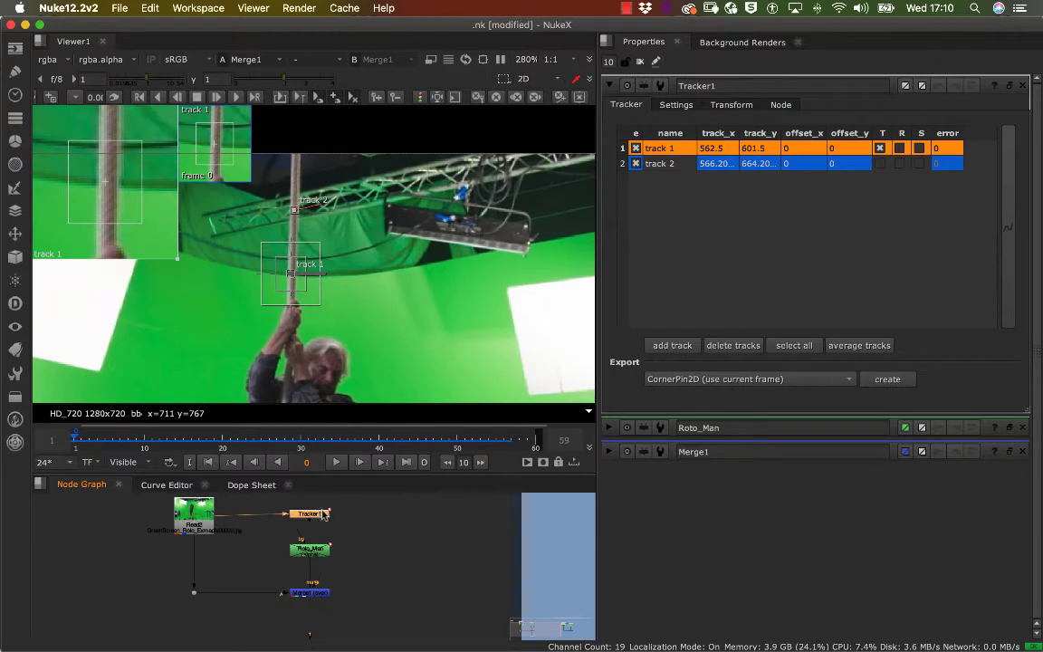
Step: In Roto_Man, draw a closed Bezier shape around the rope from just above the frame's upper edge down to the man's hand
{"action": "left_click_drag", "start_coordinate": [322, 512], "coordinate": [324, 515]}
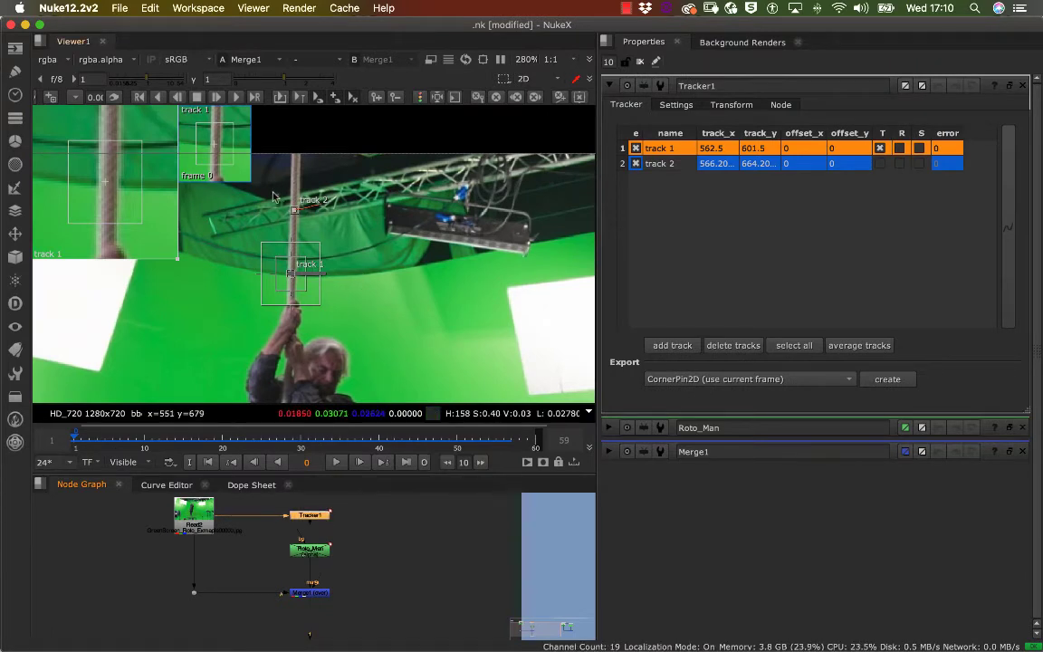
{"action": "double_click", "coordinate": [309, 550]}
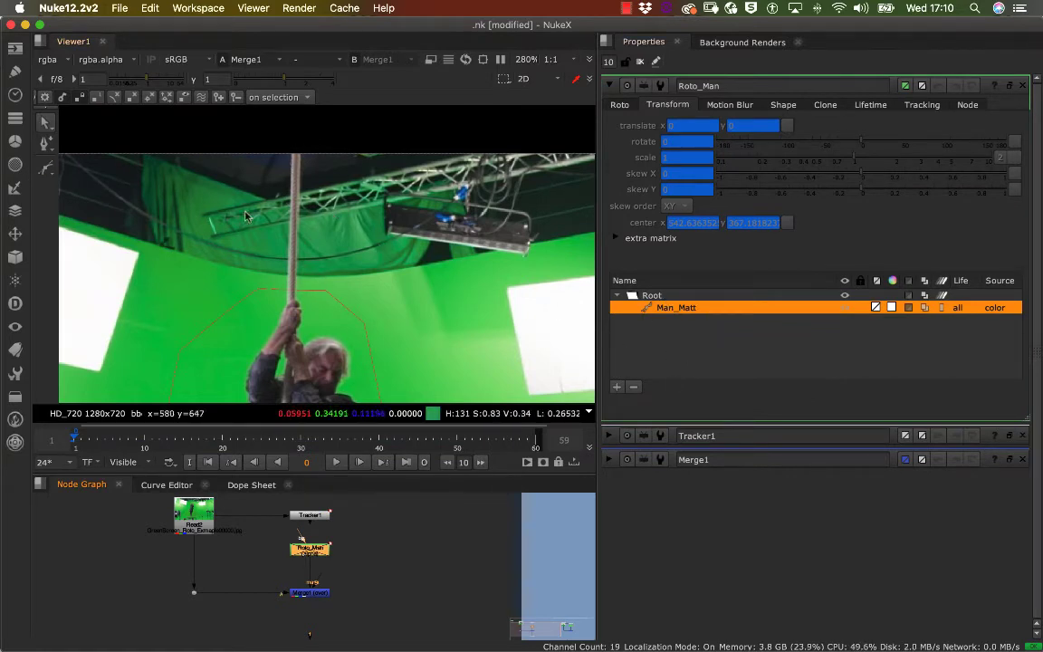
{"action": "right_click", "coordinate": [47, 169]}
{"action": "left_click", "coordinate": [84, 163]}
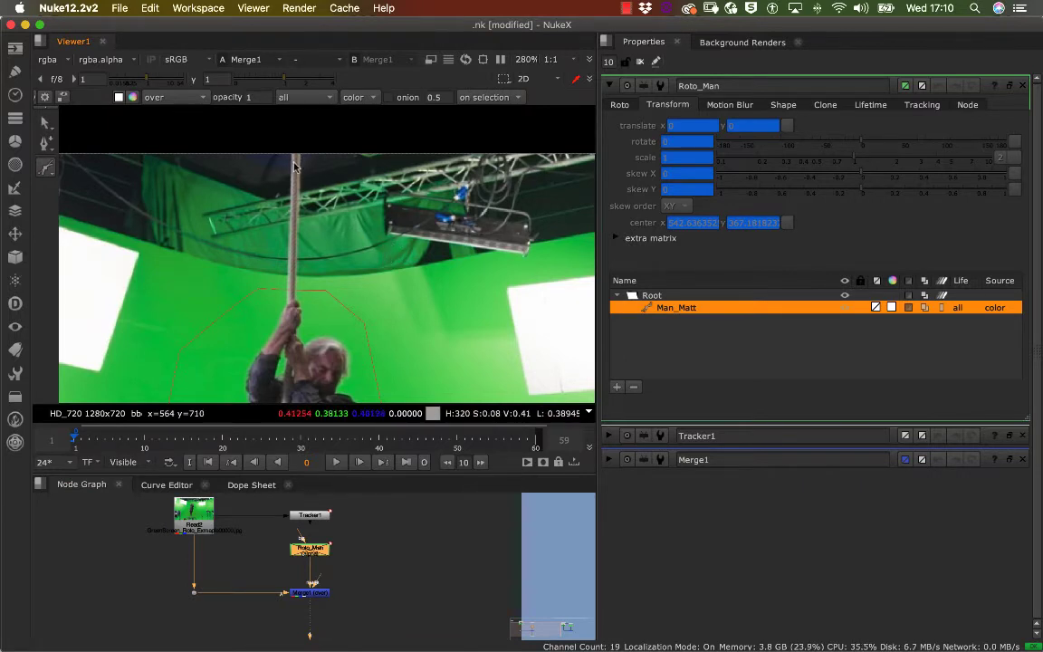
{"action": "scroll", "coordinate": [294, 168], "scroll_direction": "up", "scroll_amount": 4}
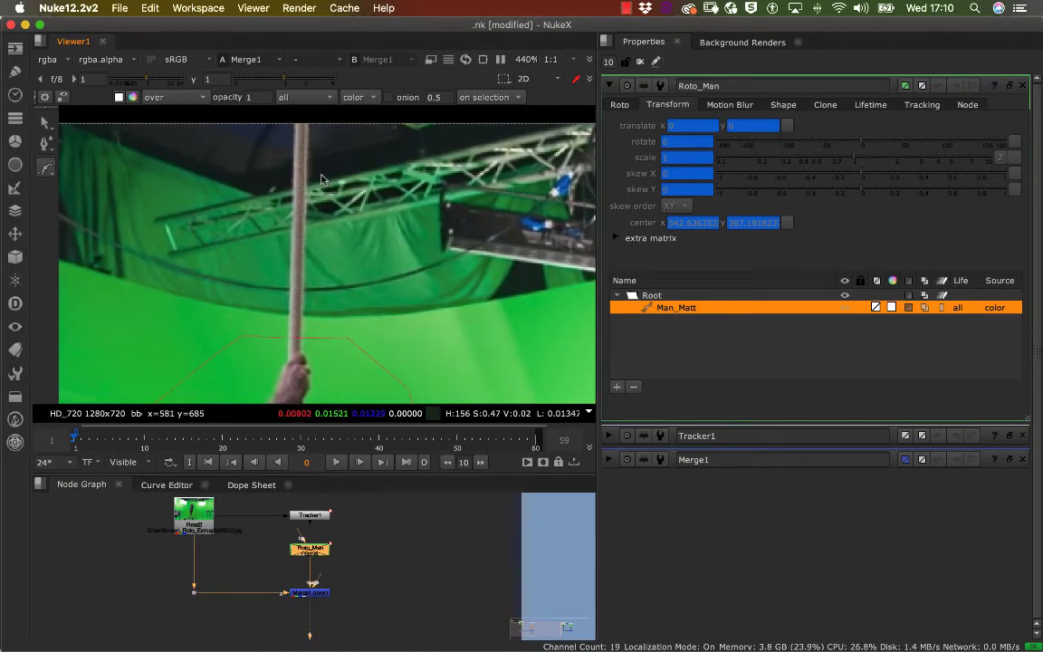
{"action": "middle_click_drag", "start_coordinate": [315, 166], "coordinate": [309, 139]}
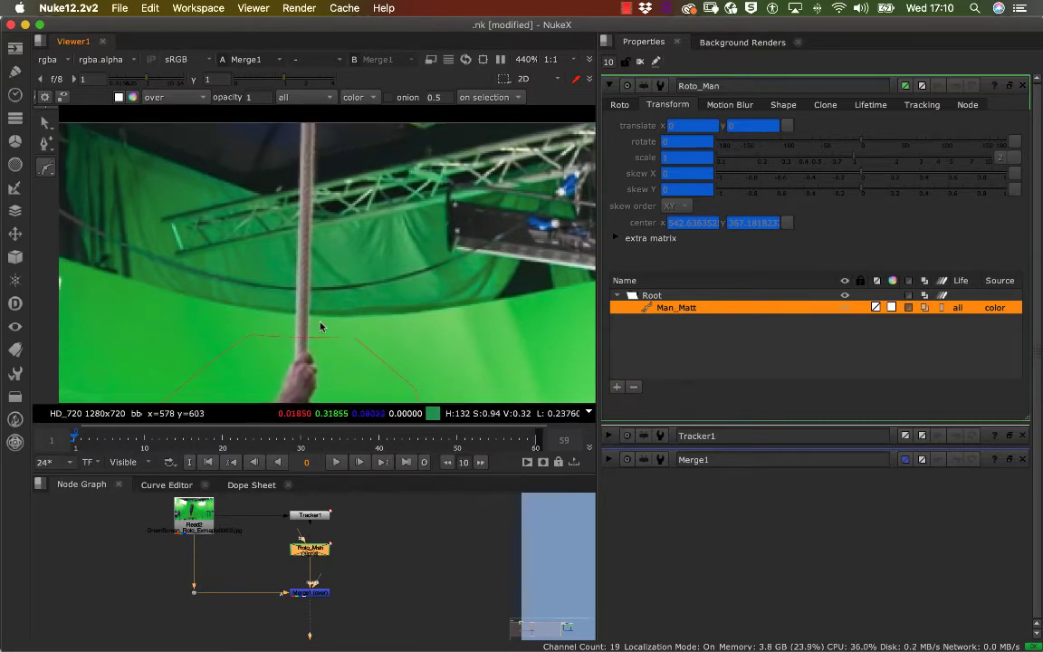
{"action": "scroll", "coordinate": [293, 192], "scroll_direction": "up", "scroll_amount": 2}
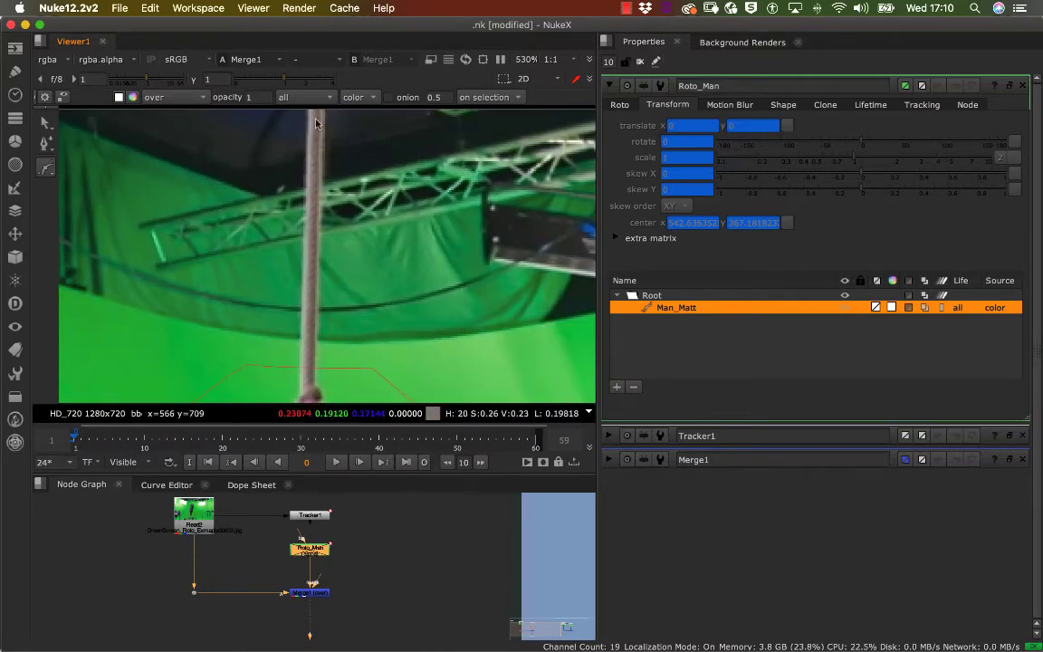
{"action": "left_click", "coordinate": [319, 124]}
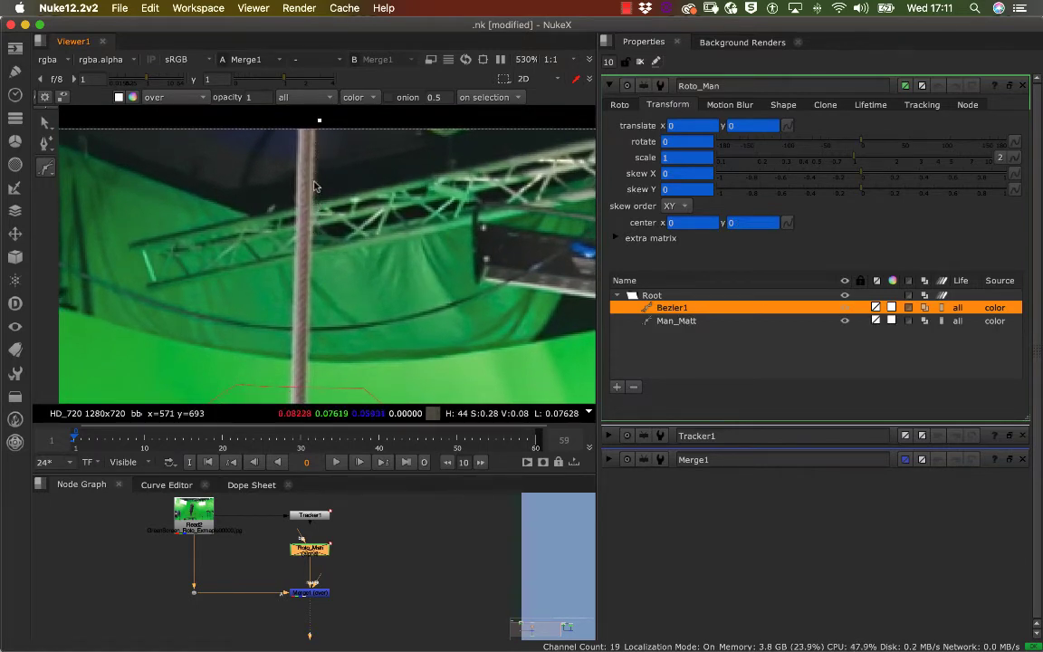
{"action": "left_click", "coordinate": [311, 221]}
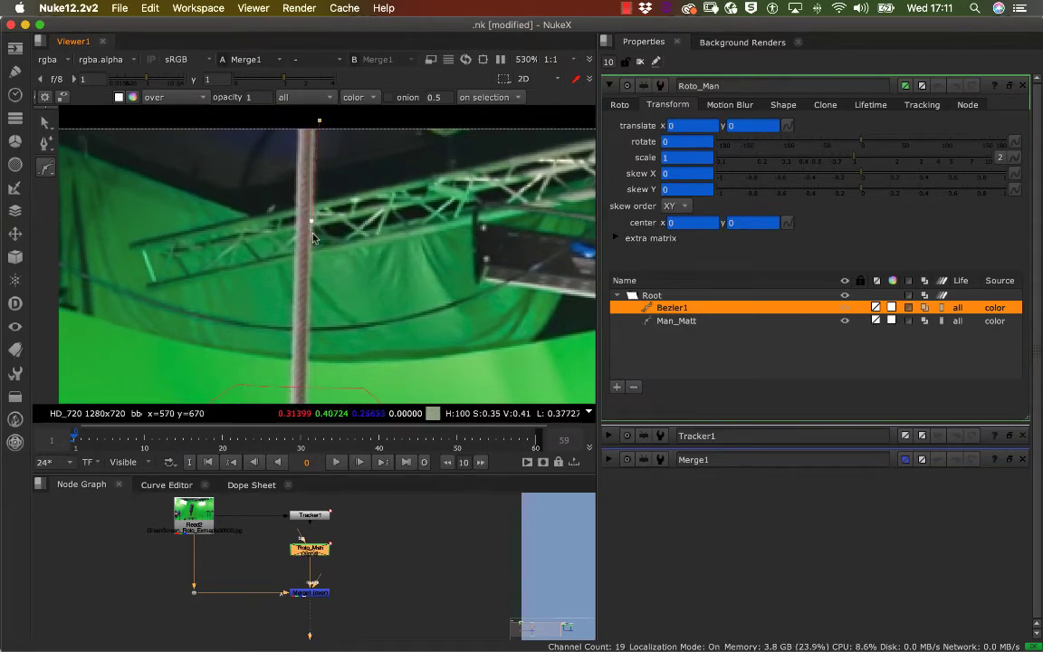
{"action": "middle_click_drag", "start_coordinate": [310, 312], "coordinate": [321, 144]}
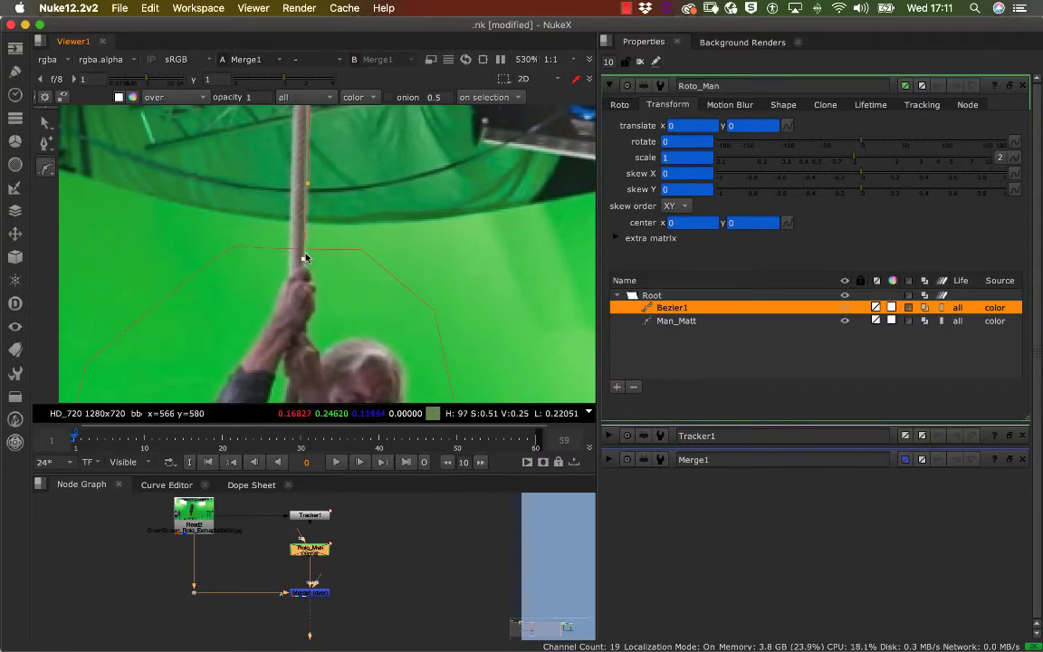
{"action": "middle_click_drag", "start_coordinate": [304, 259], "coordinate": [290, 376]}
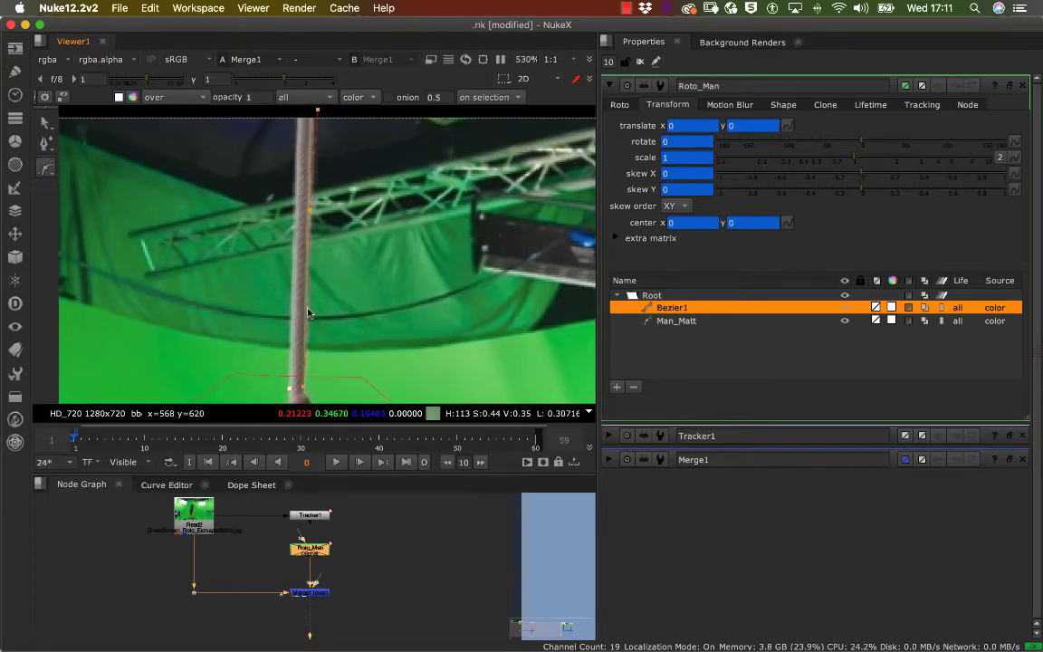
{"action": "middle_click_drag", "start_coordinate": [300, 269], "coordinate": [293, 319]}
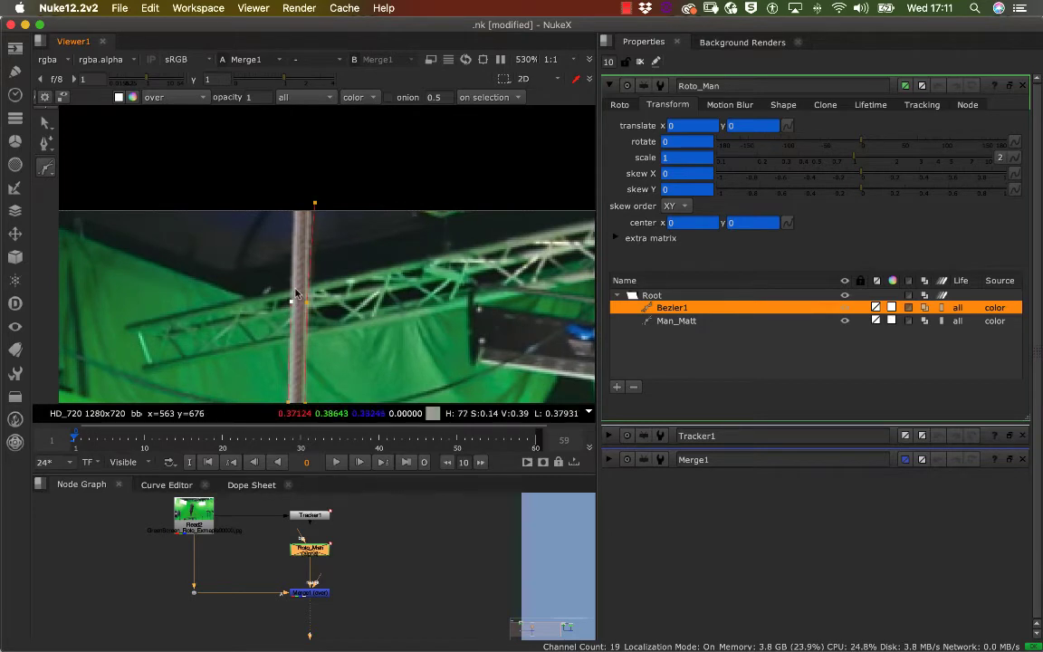
{"action": "left_click", "coordinate": [312, 206]}
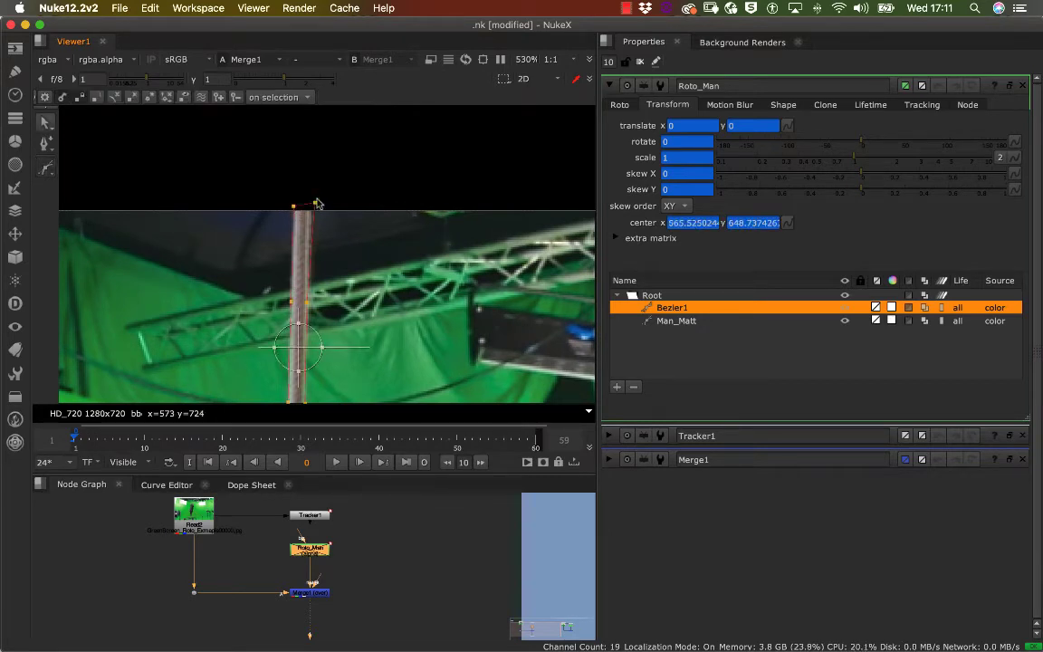
Step: Adjust the right-hand points of the rope's Bezier shape to the rope's edge, from above the frame down past the truss
{"action": "middle_click_drag", "start_coordinate": [335, 191], "coordinate": [350, 145]}
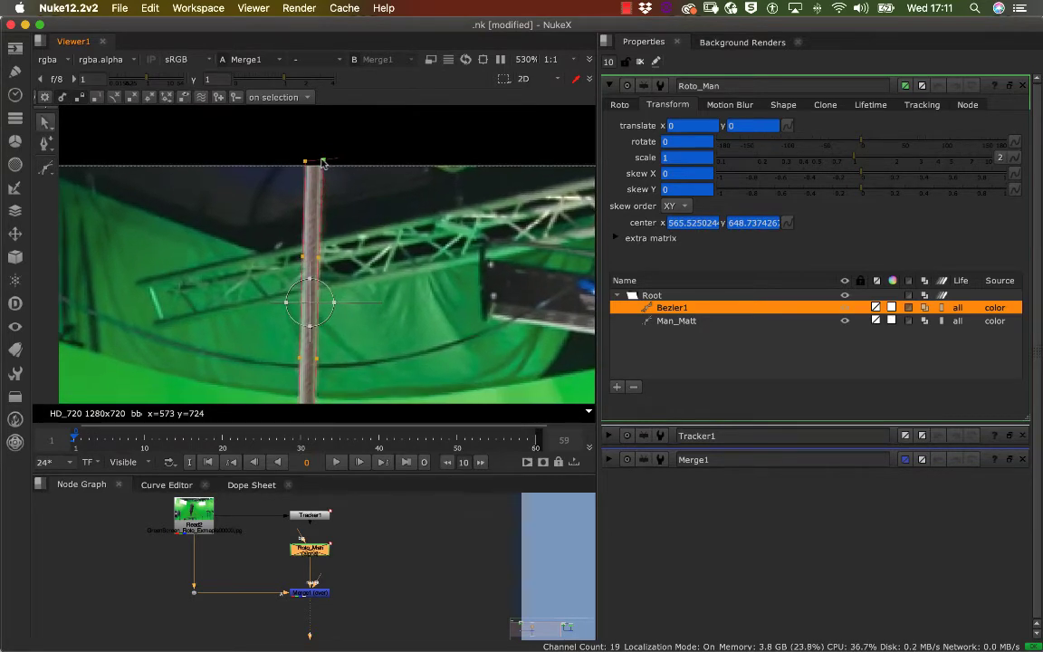
{"action": "scroll", "coordinate": [349, 161], "scroll_direction": "up", "scroll_amount": 3}
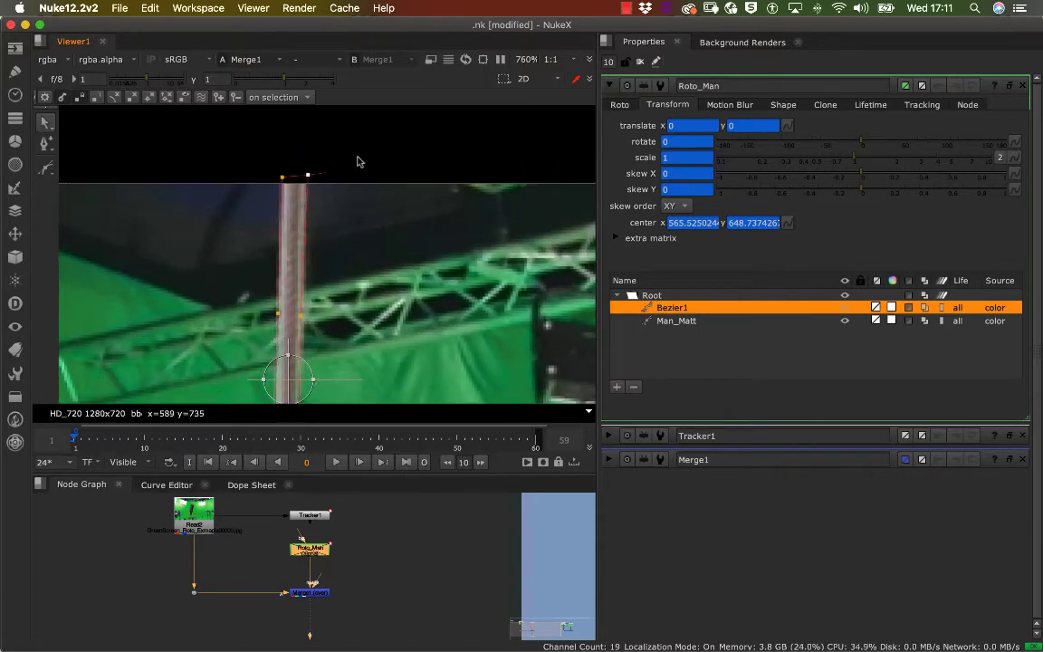
{"action": "middle_click_drag", "start_coordinate": [351, 254], "coordinate": [384, 211]}
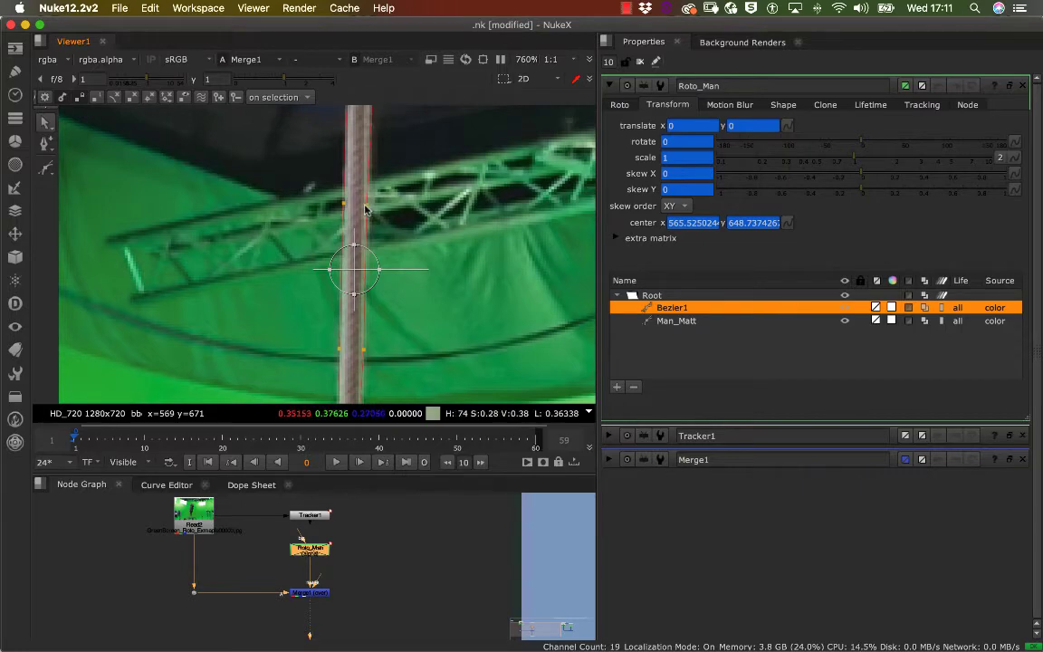
{"action": "middle_click_drag", "start_coordinate": [377, 217], "coordinate": [389, 192]}
{"action": "scroll", "coordinate": [393, 214], "scroll_direction": "up", "scroll_amount": 4}
{"action": "scroll", "coordinate": [396, 210], "scroll_direction": "down", "scroll_amount": 5}
{"action": "scroll", "coordinate": [366, 225], "scroll_direction": "down", "scroll_amount": 5}
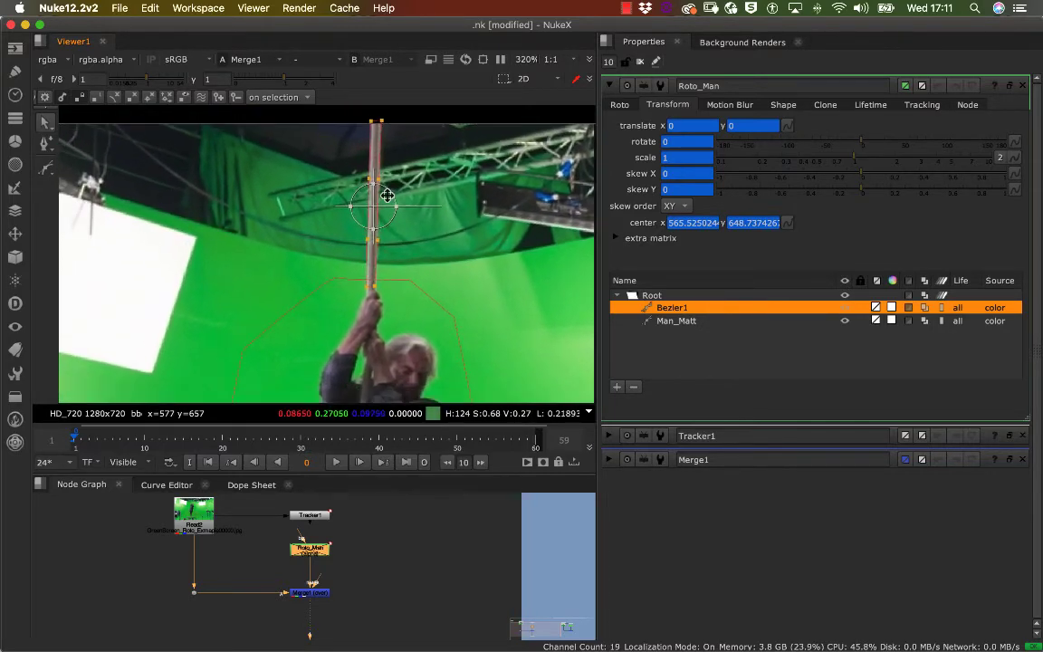
{"action": "scroll", "coordinate": [371, 199], "scroll_direction": "up", "scroll_amount": 2}
{"action": "scroll", "coordinate": [355, 242], "scroll_direction": "up", "scroll_amount": 5}
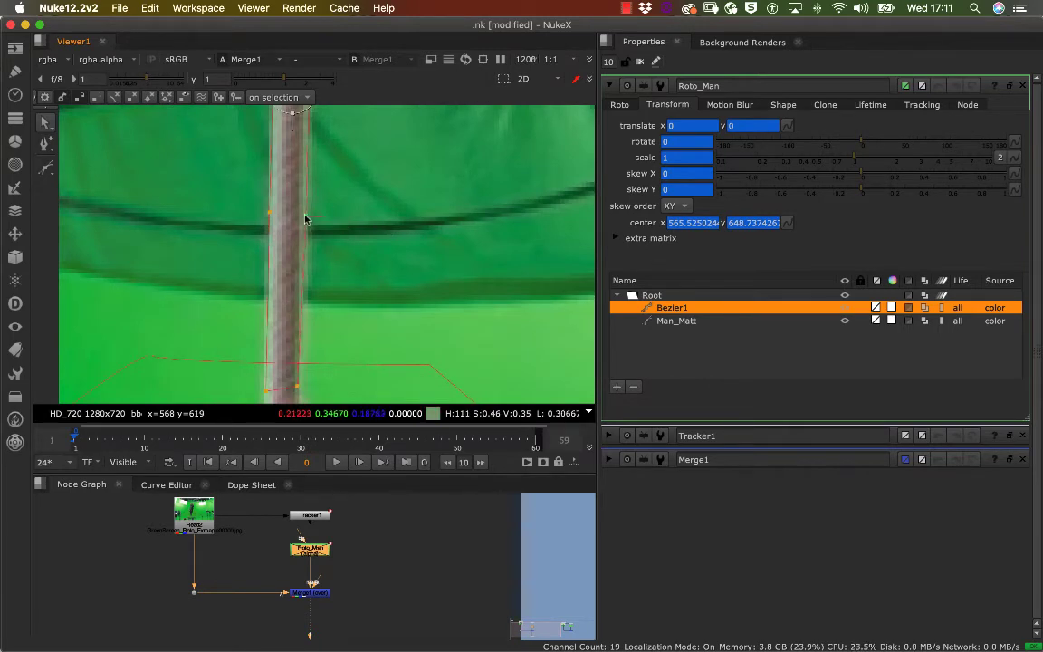
Step: Fine-tune the rope shape's right-hand points close up, from the upper corner down to the end at the man's hand
{"action": "middle_click_drag", "start_coordinate": [326, 214], "coordinate": [349, 256]}
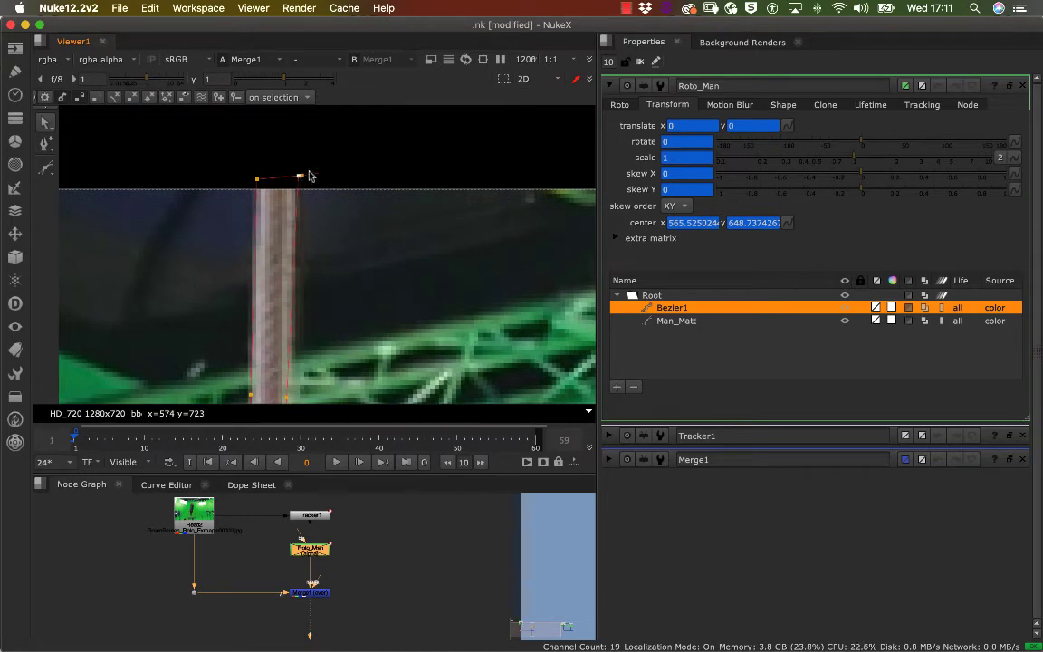
{"action": "middle_click_drag", "start_coordinate": [326, 187], "coordinate": [352, 128]}
{"action": "middle_click_drag", "start_coordinate": [332, 340], "coordinate": [305, 221]}
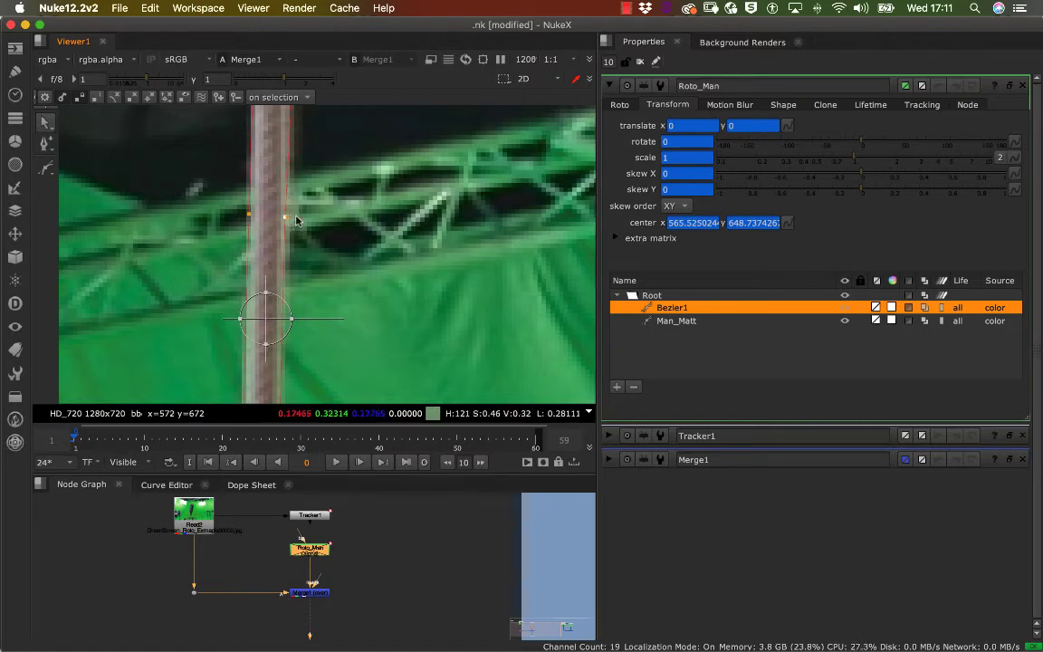
{"action": "middle_click_drag", "start_coordinate": [300, 218], "coordinate": [305, 99]}
{"action": "middle_click_drag", "start_coordinate": [294, 300], "coordinate": [308, 181]}
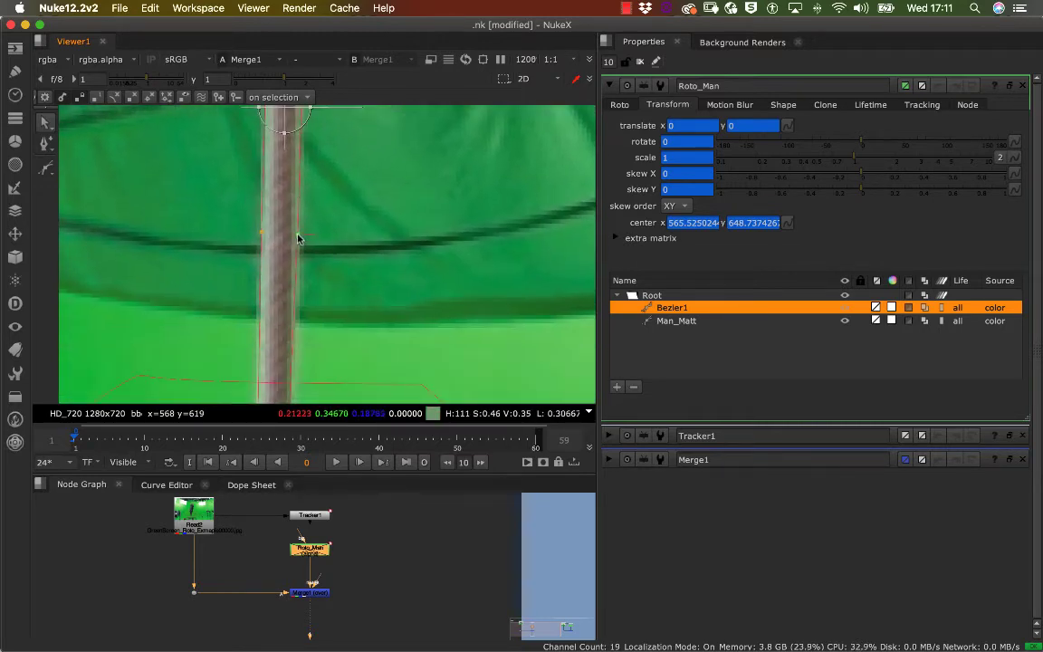
{"action": "middle_click_drag", "start_coordinate": [318, 284], "coordinate": [295, 205]}
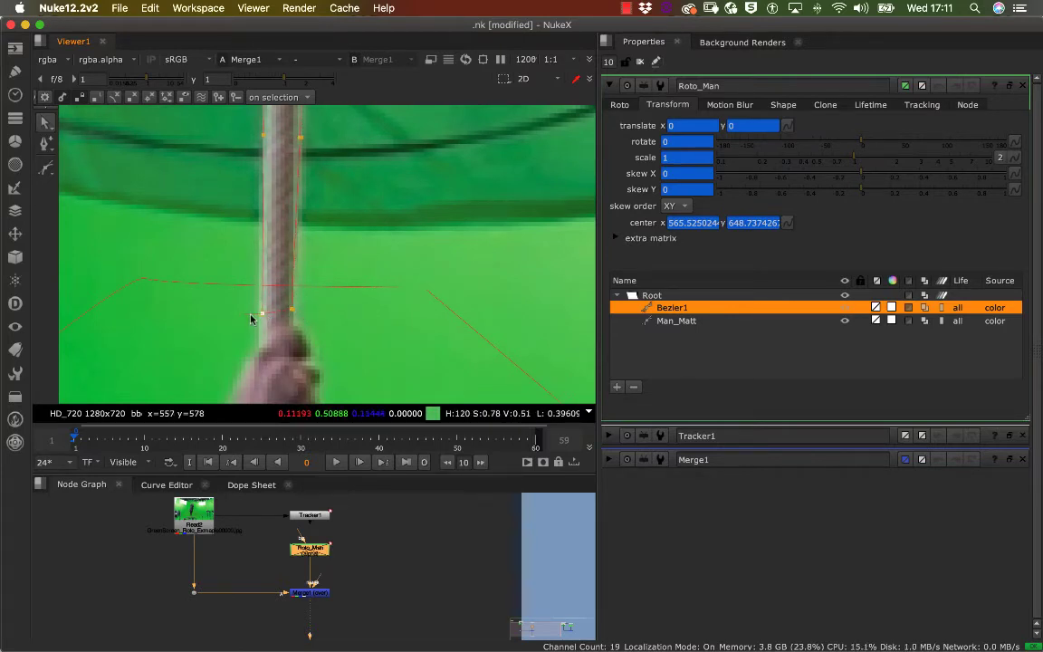
Step: Align the left-hand points of the rope's Bezier shape with the rope's edge, working from the hand up to the truss
{"action": "middle_click_drag", "start_coordinate": [265, 231], "coordinate": [268, 314]}
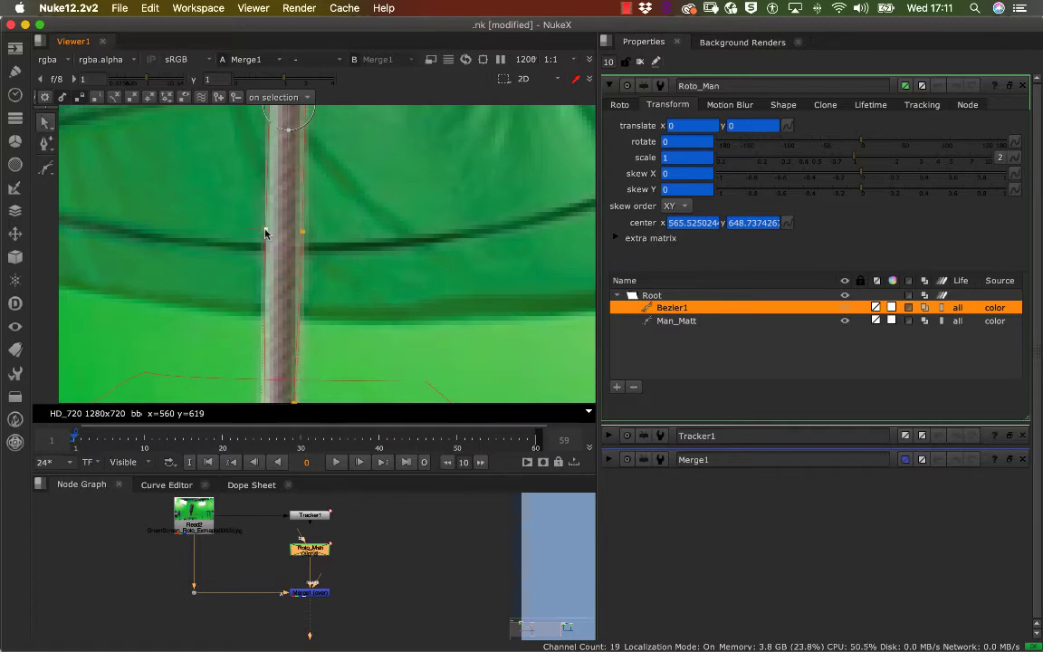
{"action": "middle_click_drag", "start_coordinate": [280, 186], "coordinate": [286, 308]}
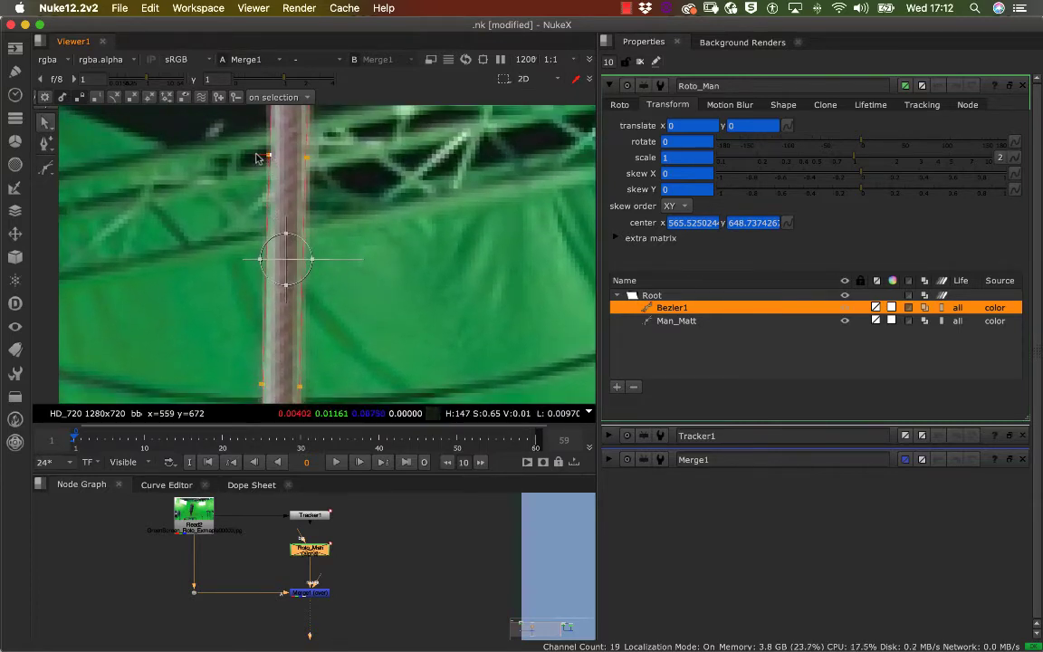
{"action": "middle_click_drag", "start_coordinate": [259, 210], "coordinate": [251, 308]}
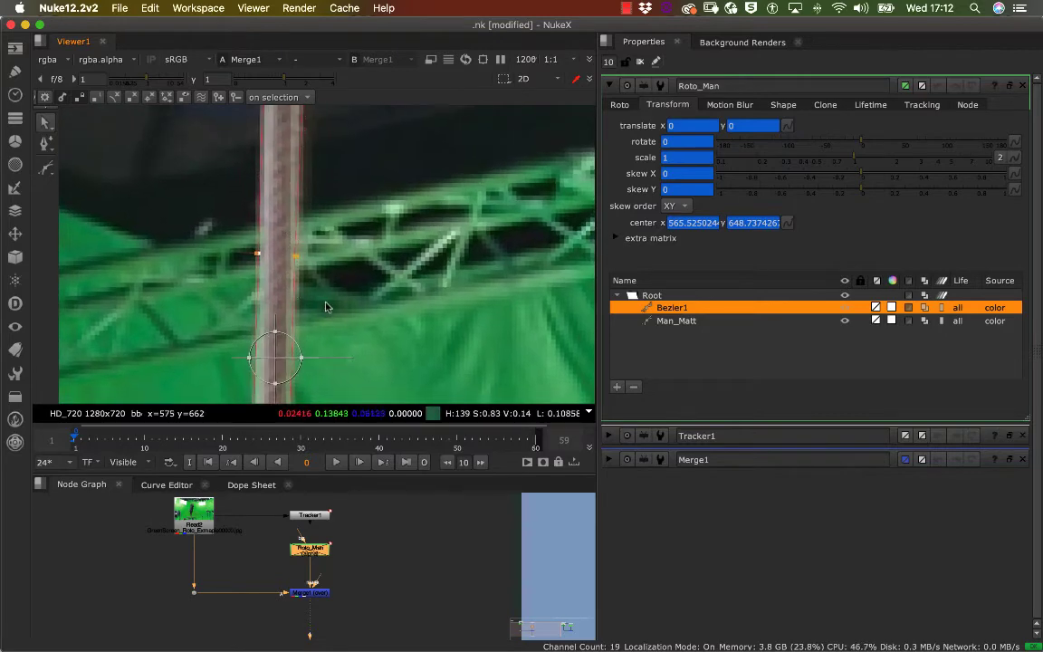
{"action": "scroll", "coordinate": [326, 307], "scroll_direction": "down", "scroll_amount": 5}
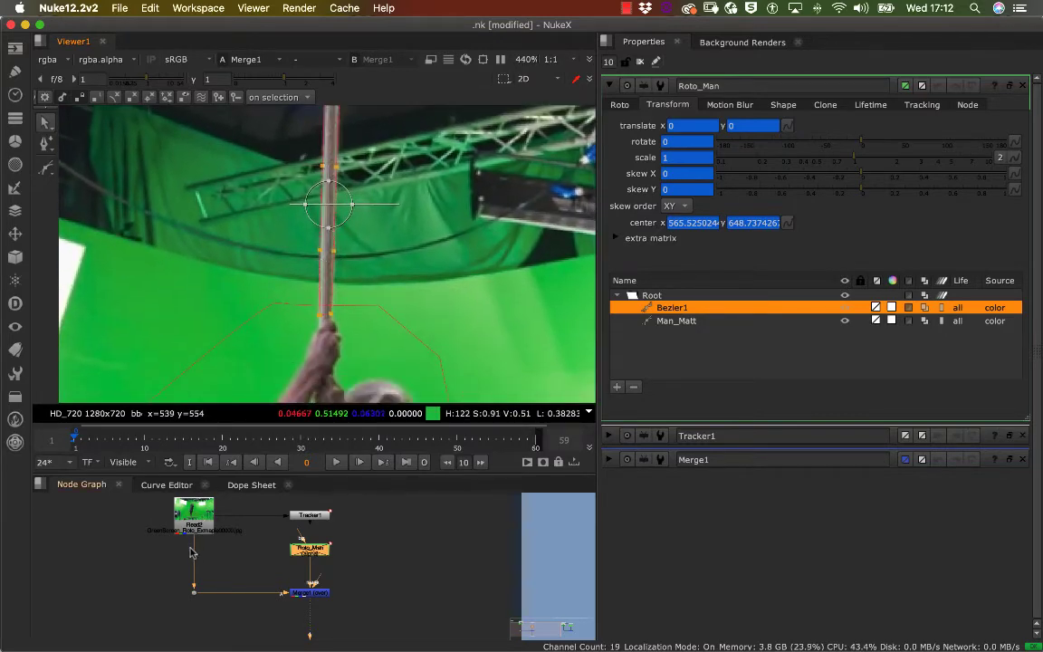
Step: Insert a Grade node only on Read2's branch to Merge1, with gamma set to 2.65 for red and 0.87 for green
{"action": "left_click", "coordinate": [198, 531]}
{"action": "left_click", "coordinate": [223, 562]}
{"action": "left_click", "coordinate": [201, 531]}
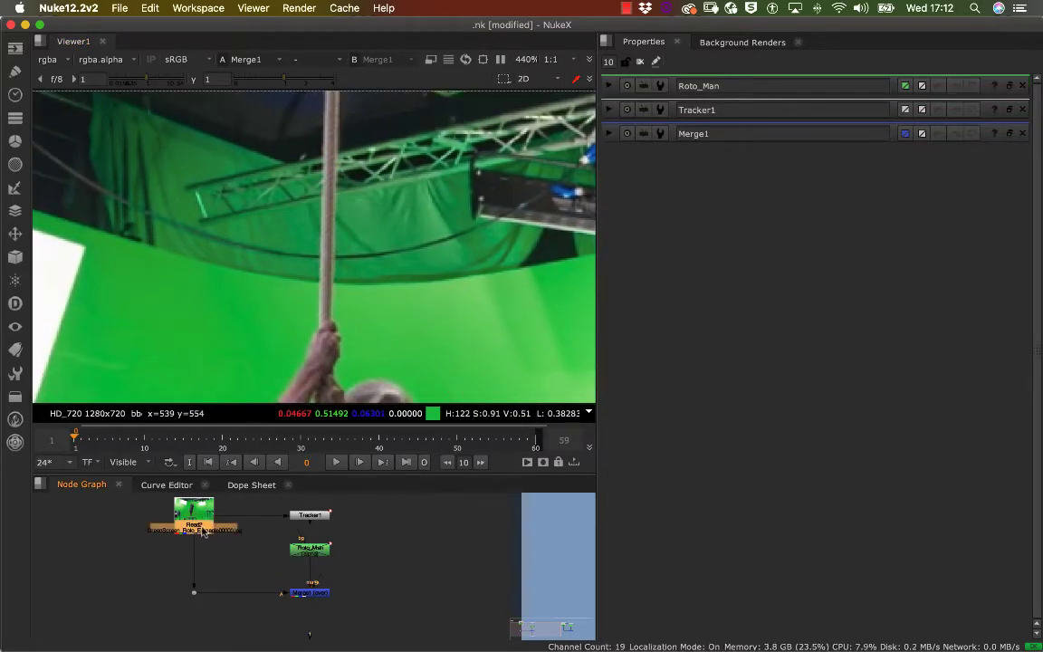
{"action": "key", "text": "Tab"}
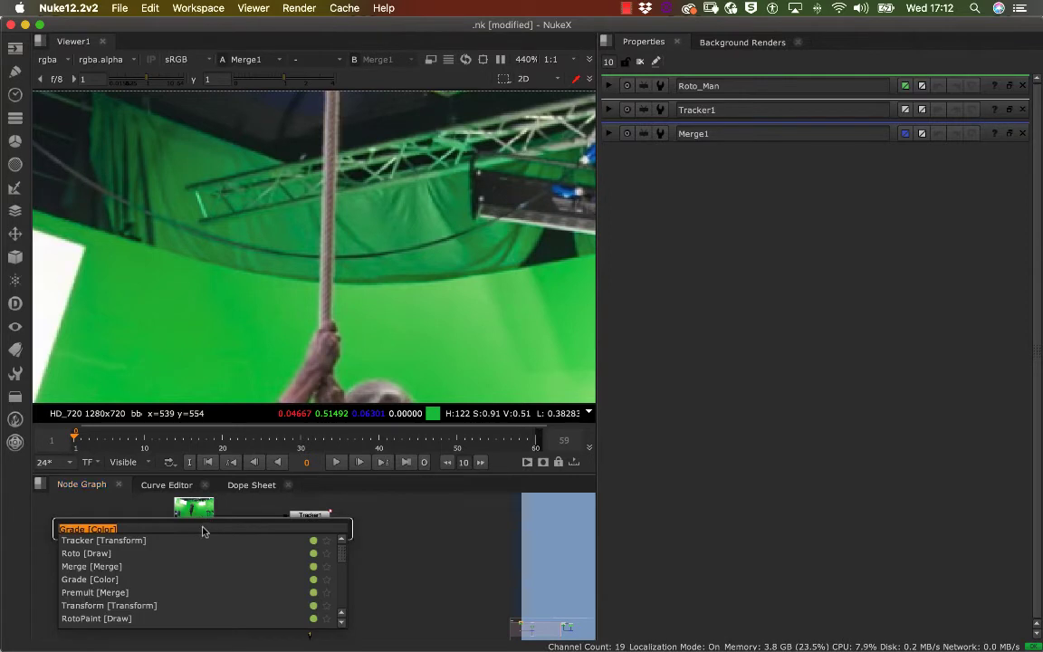
{"action": "left_click", "coordinate": [95, 579]}
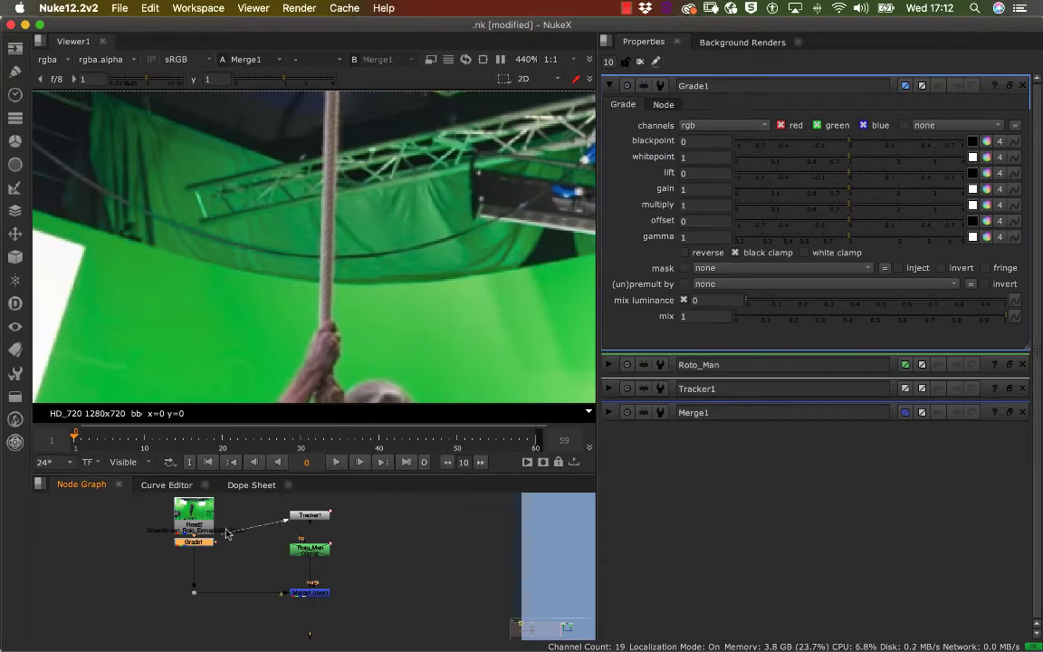
{"action": "left_click_drag", "start_coordinate": [203, 548], "coordinate": [204, 558]}
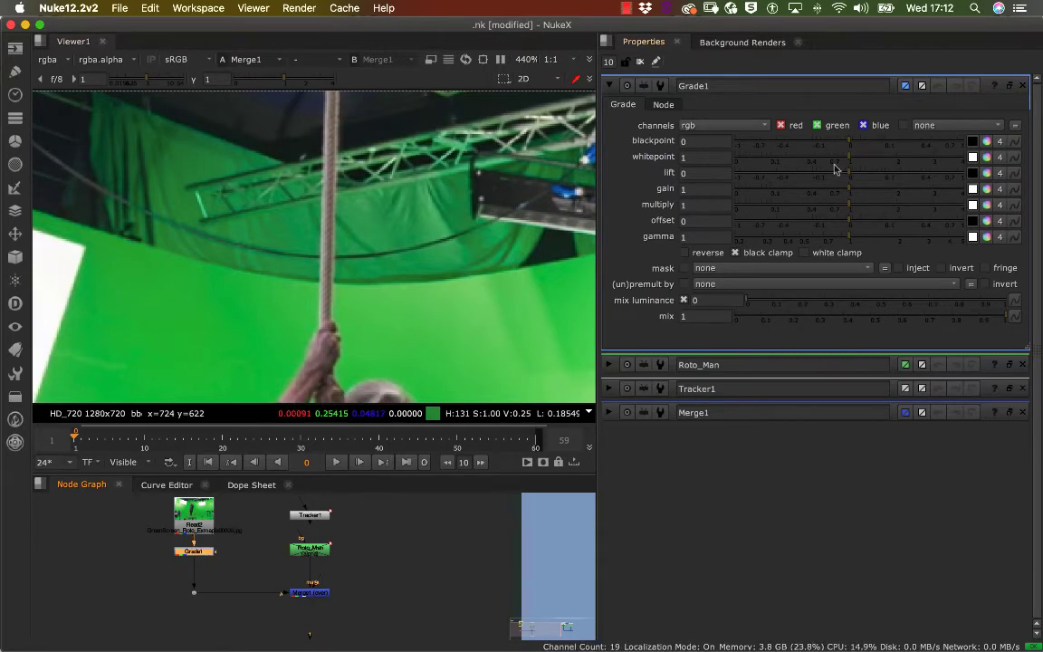
{"action": "left_click", "coordinate": [972, 238]}
{"action": "mouse_move", "coordinate": [850, 256]}
{"action": "left_mouse_down"}
{"action": "mouse_move", "coordinate": [918, 259]}
{"action": "mouse_move", "coordinate": [808, 275]}
{"action": "mouse_move", "coordinate": [839, 277]}
{"action": "left_mouse_up"}
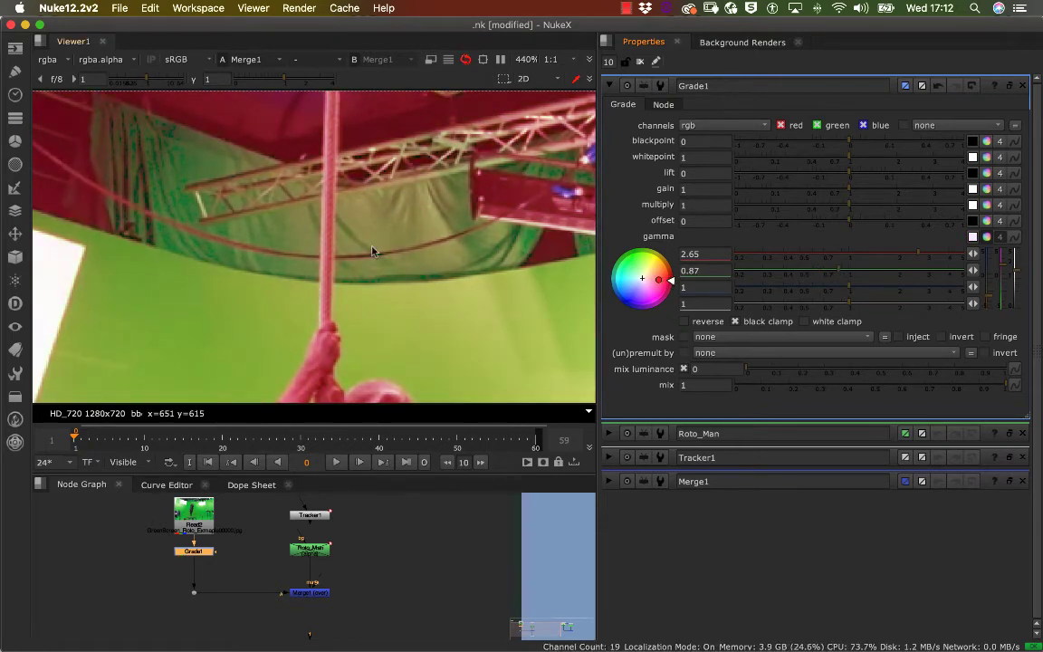
Step: Reopen Roto_Man and re-enable the node so the man and rope shapes mask the graded plate
{"action": "double_click", "coordinate": [312, 550]}
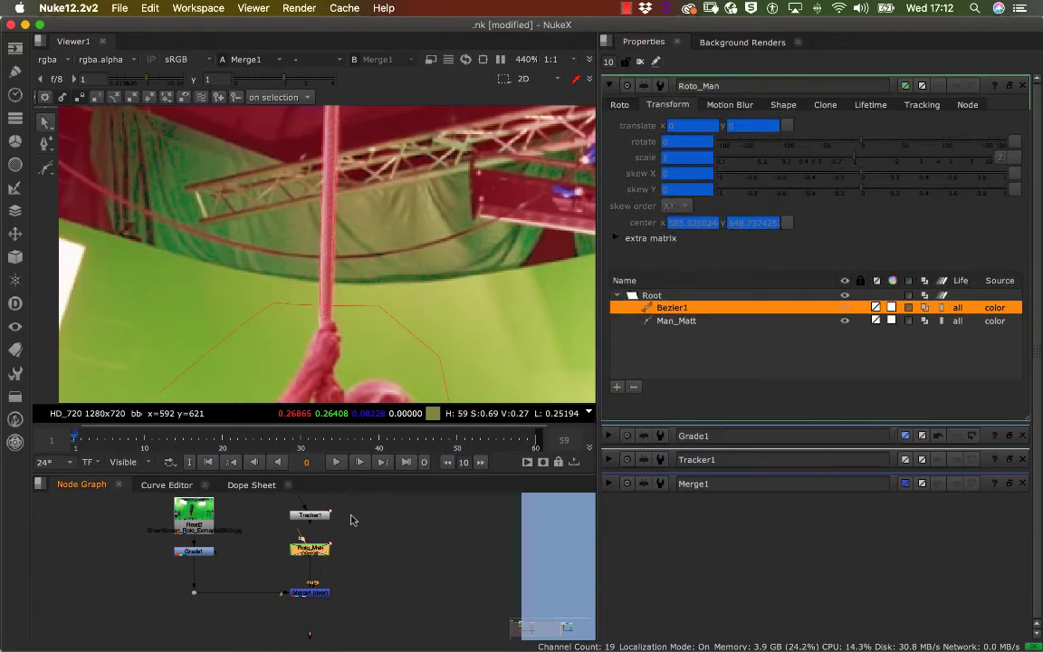
{"action": "middle_click_drag", "start_coordinate": [384, 209], "coordinate": [392, 264]}
{"action": "scroll", "coordinate": [392, 264], "scroll_direction": "down", "scroll_amount": 2}
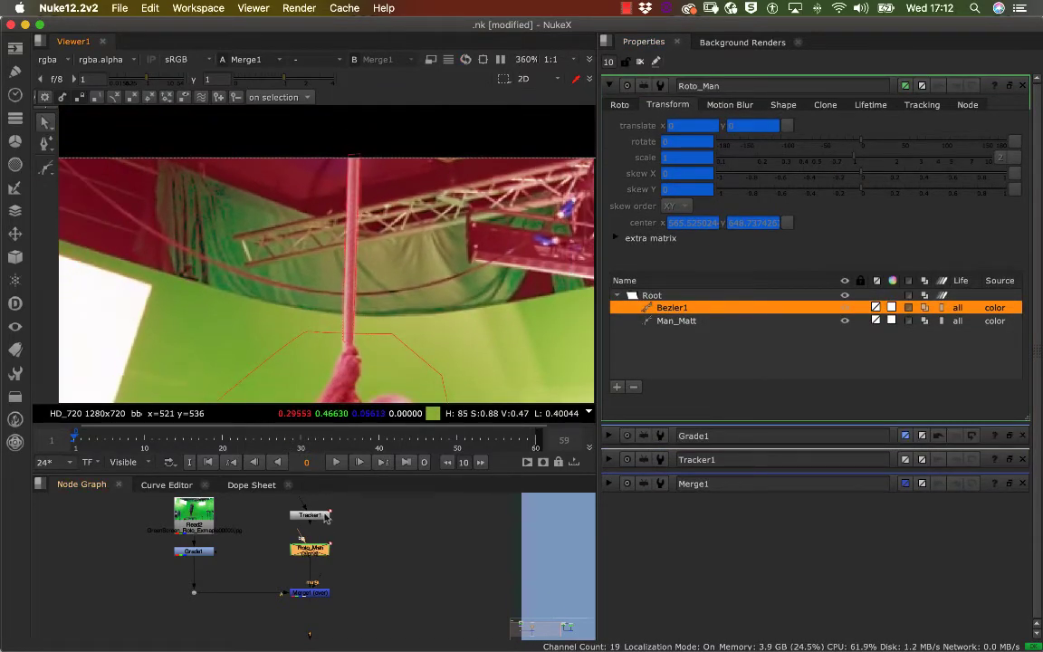
{"action": "key", "text": "d"}
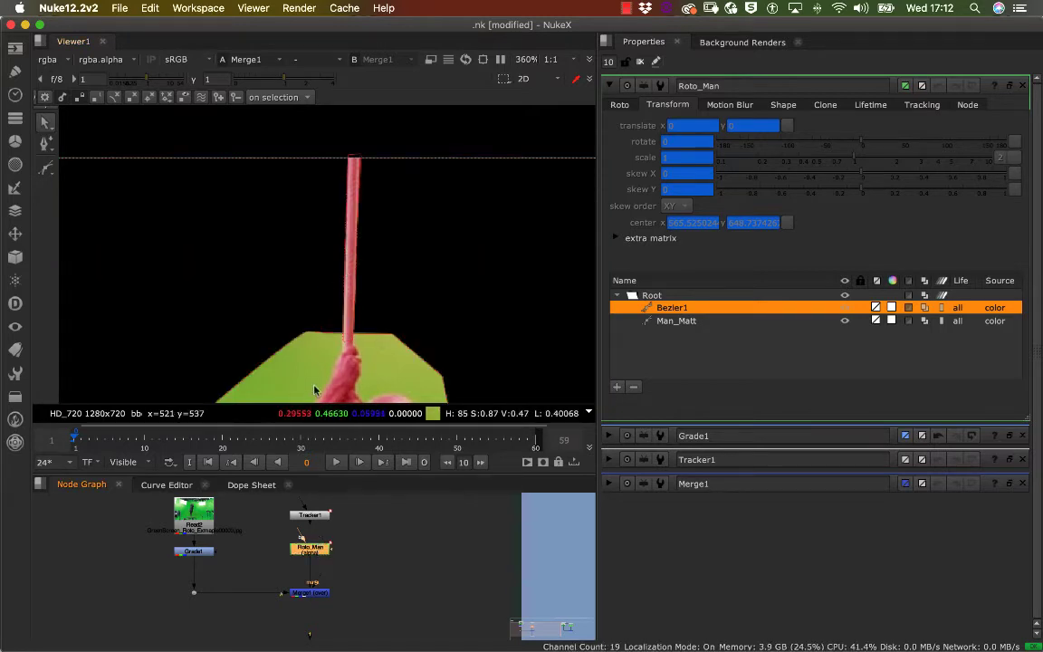
Step: Select the rope's Bezier1 shape in Roto_Man's shape list so its points can be edited against the rope
{"action": "scroll", "coordinate": [392, 262], "scroll_direction": "up", "scroll_amount": 4}
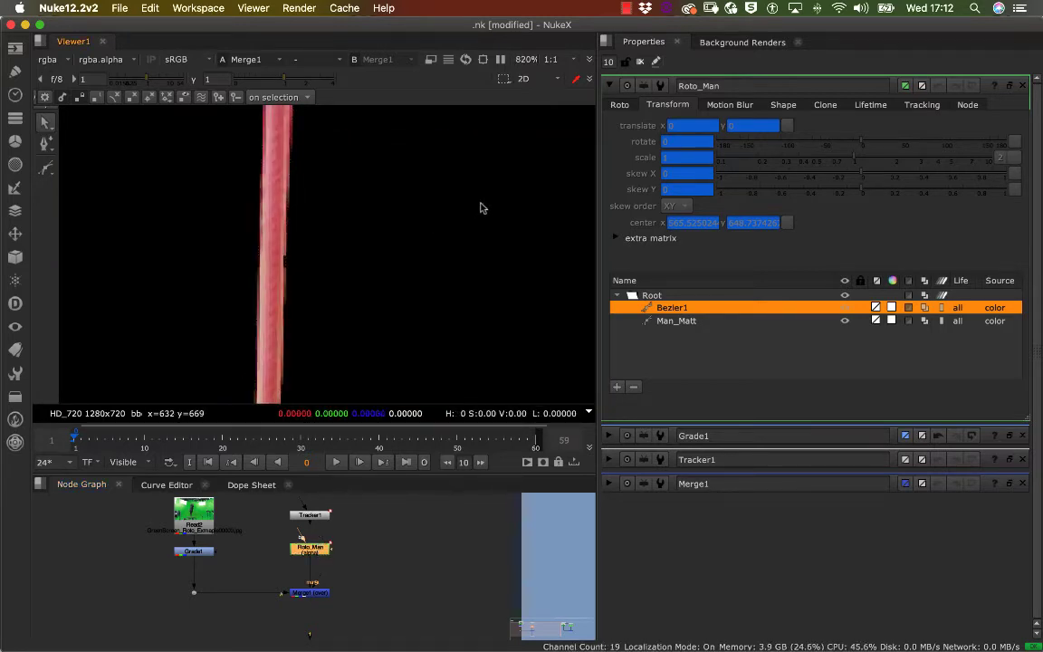
{"action": "scroll", "coordinate": [373, 224], "scroll_direction": "up", "scroll_amount": 4}
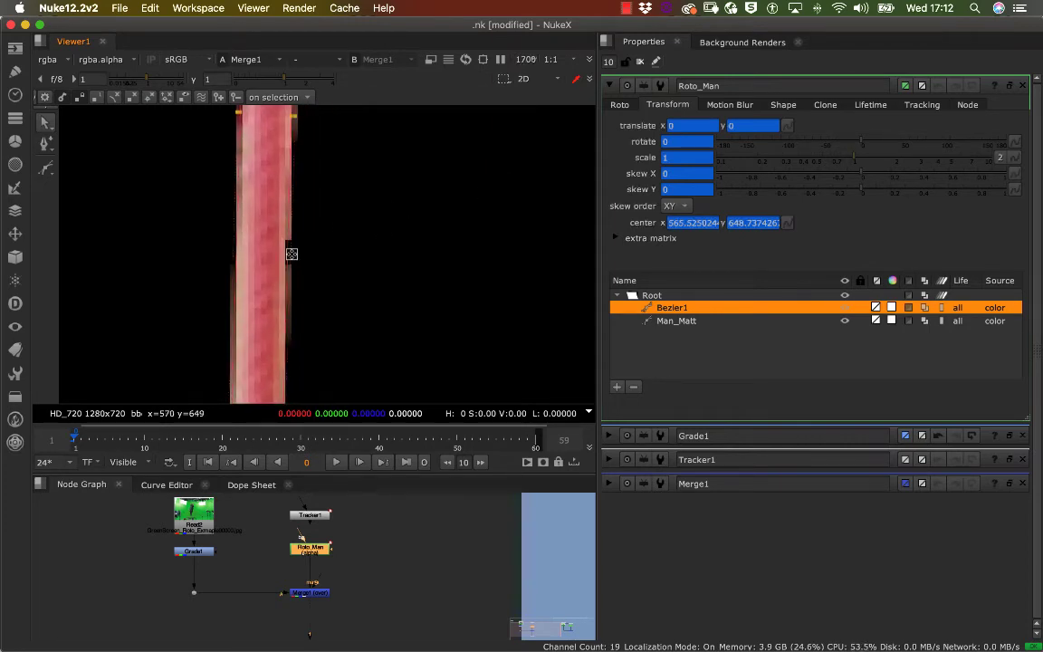
{"action": "left_click", "coordinate": [295, 267]}
{"action": "left_click", "coordinate": [288, 308]}
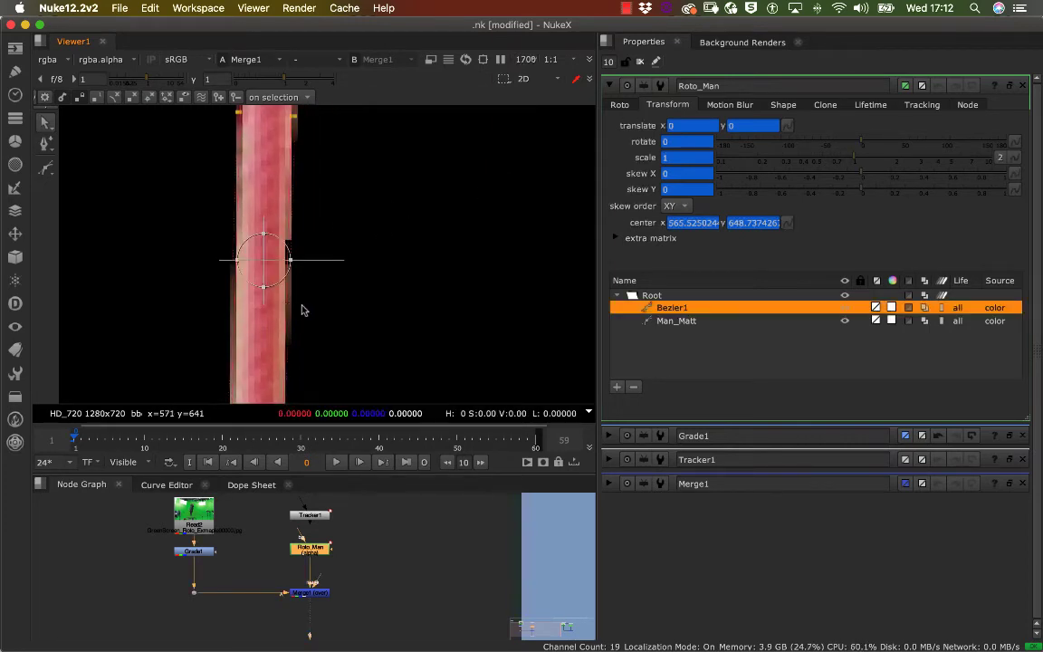
{"action": "left_click", "coordinate": [318, 299]}
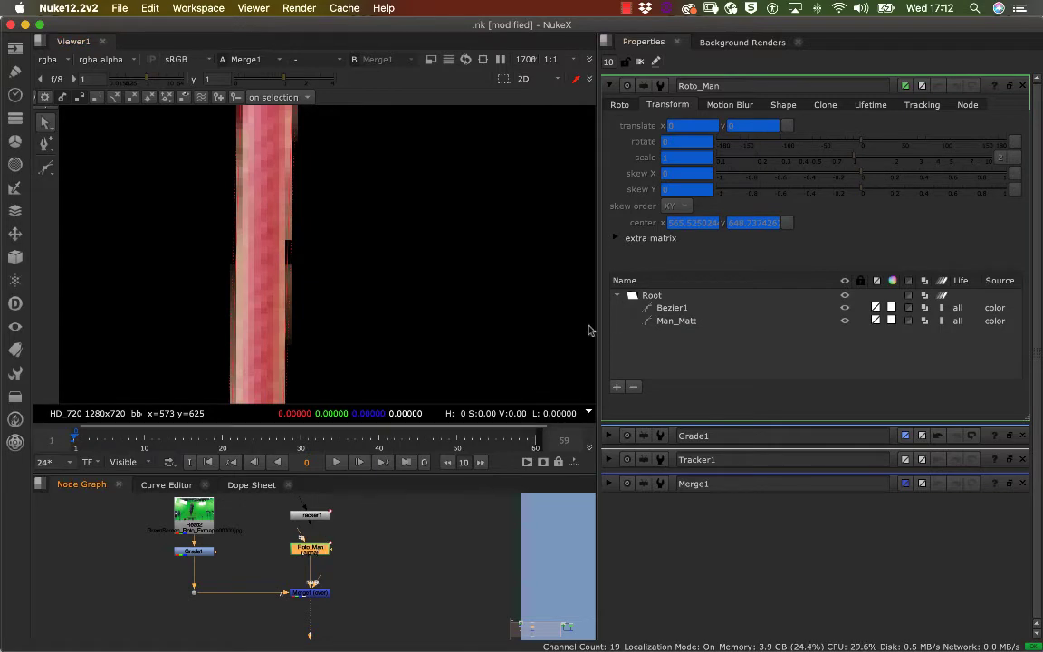
{"action": "left_click", "coordinate": [671, 308]}
{"action": "left_click", "coordinate": [676, 321]}
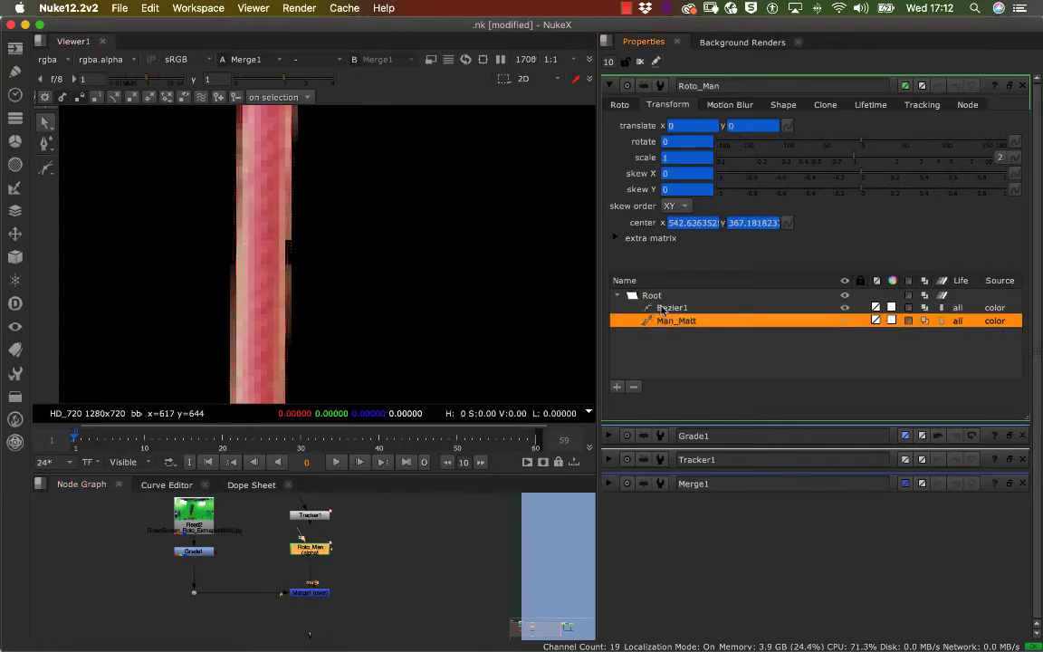
{"action": "left_click", "coordinate": [662, 308]}
{"action": "left_click", "coordinate": [666, 323]}
{"action": "left_click", "coordinate": [668, 307]}
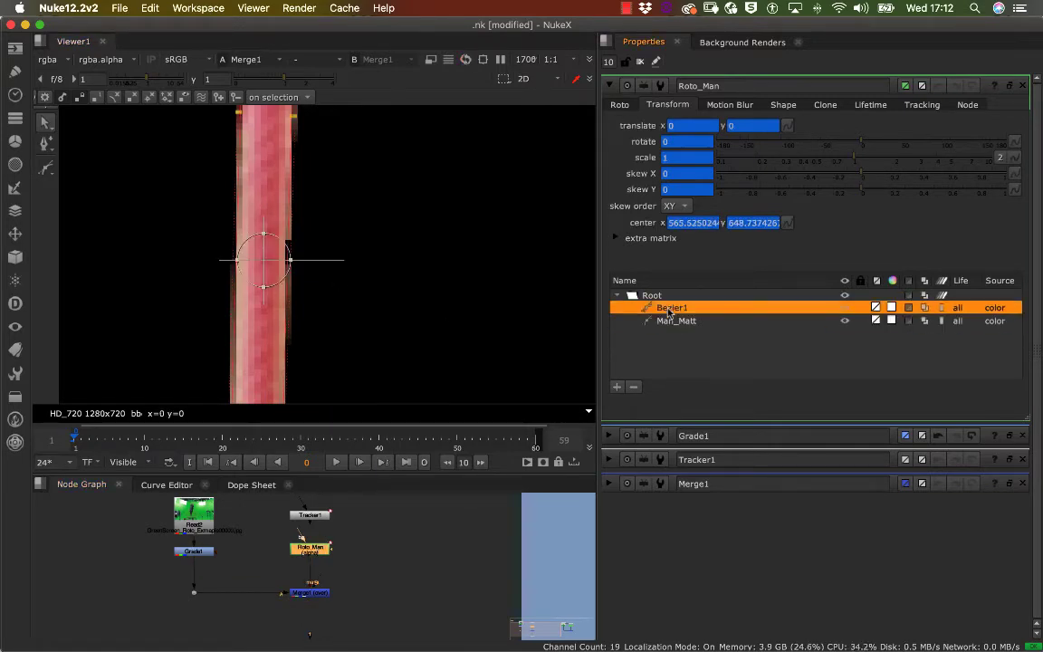
Step: Adjust the rope shape's lower-middle right-hand point against the rope's edge
{"action": "scroll", "coordinate": [380, 321], "scroll_direction": "up", "scroll_amount": 3}
{"action": "middle_click_drag", "start_coordinate": [394, 335], "coordinate": [414, 422]}
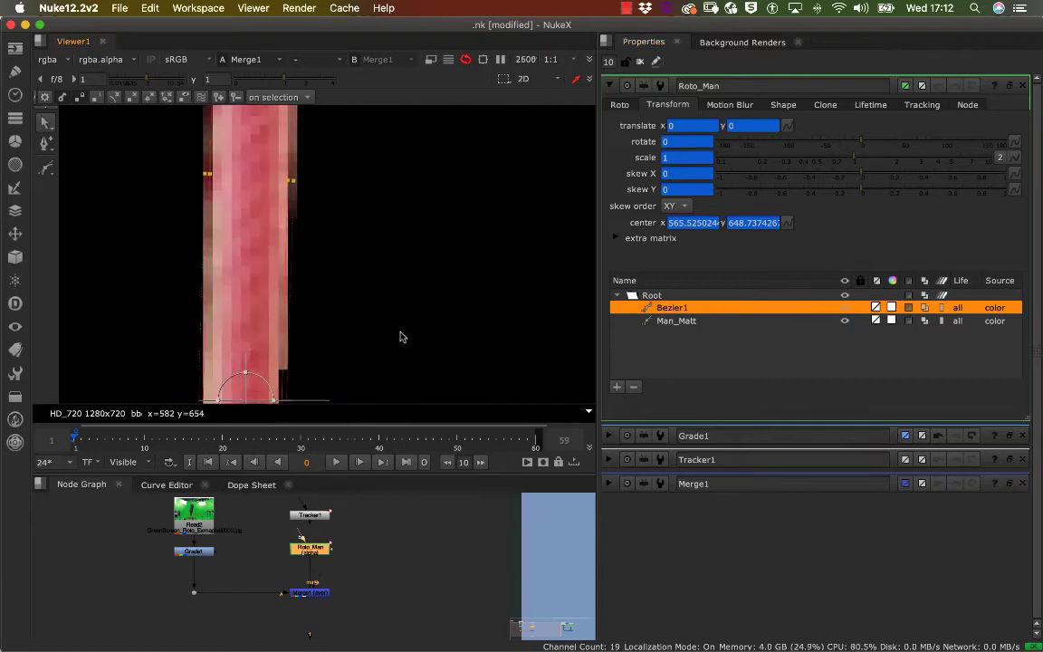
{"action": "middle_click_drag", "start_coordinate": [355, 273], "coordinate": [384, 212]}
{"action": "middle_click_drag", "start_coordinate": [376, 312], "coordinate": [364, 224]}
{"action": "middle_click_drag", "start_coordinate": [360, 330], "coordinate": [372, 264]}
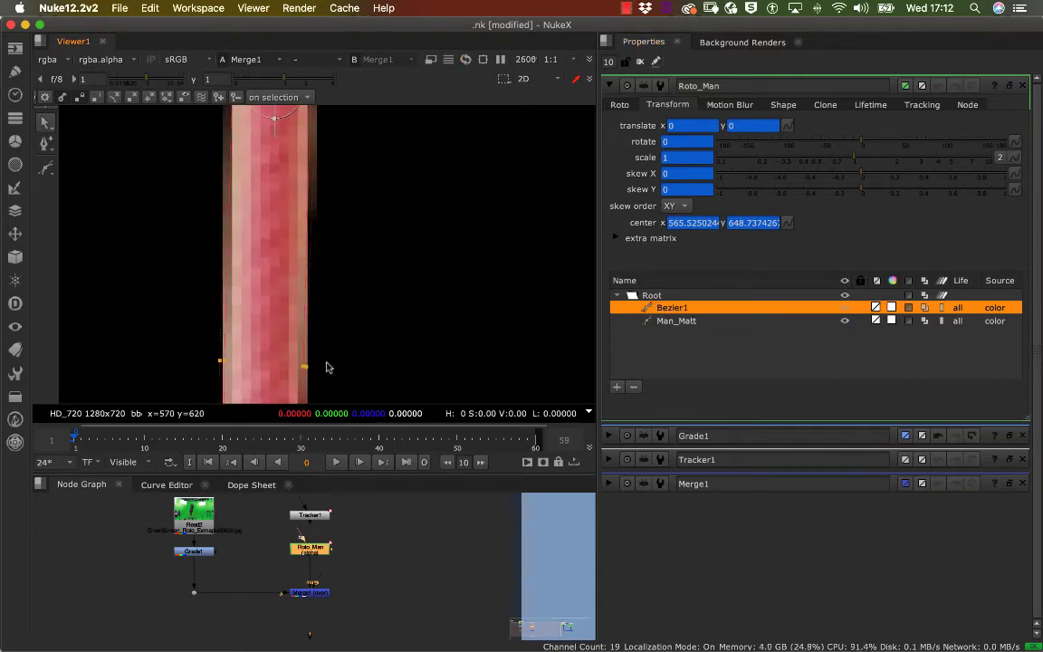
{"action": "scroll", "coordinate": [326, 368], "scroll_direction": "up", "scroll_amount": 3}
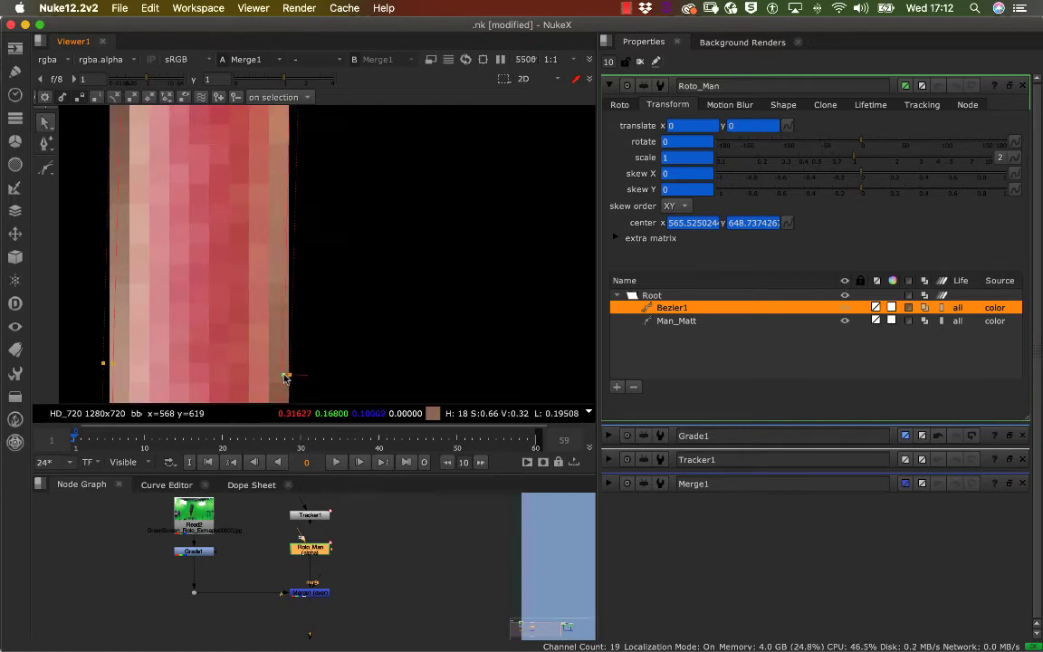
{"action": "middle_click_drag", "start_coordinate": [328, 339], "coordinate": [356, 279]}
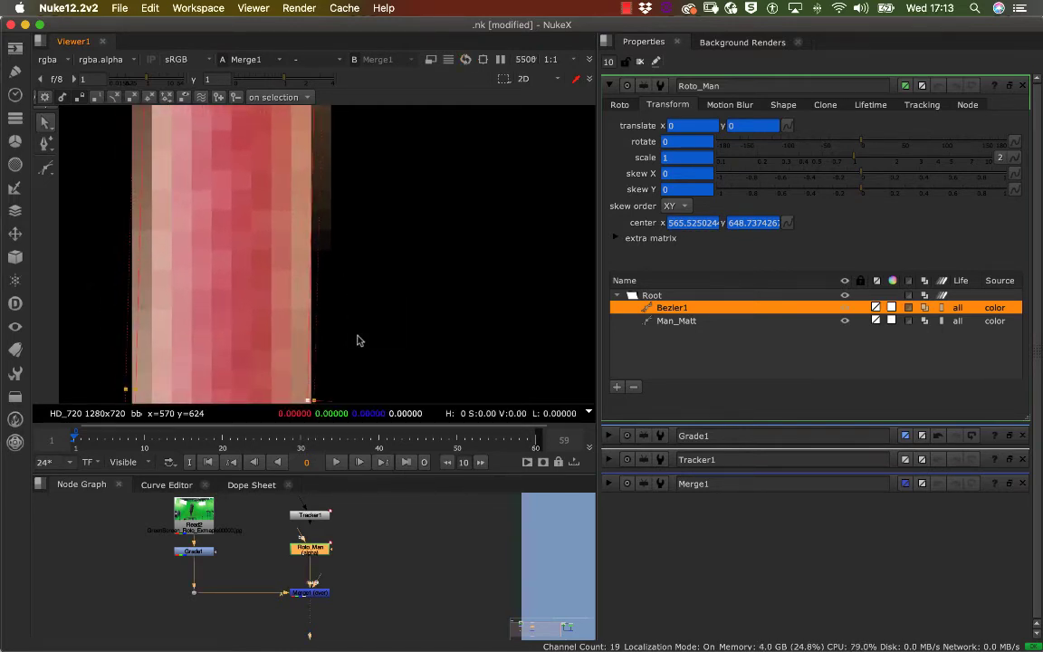
{"action": "middle_click_drag", "start_coordinate": [387, 226], "coordinate": [389, 264]}
{"action": "scroll", "coordinate": [390, 264], "scroll_direction": "down", "scroll_amount": 8}
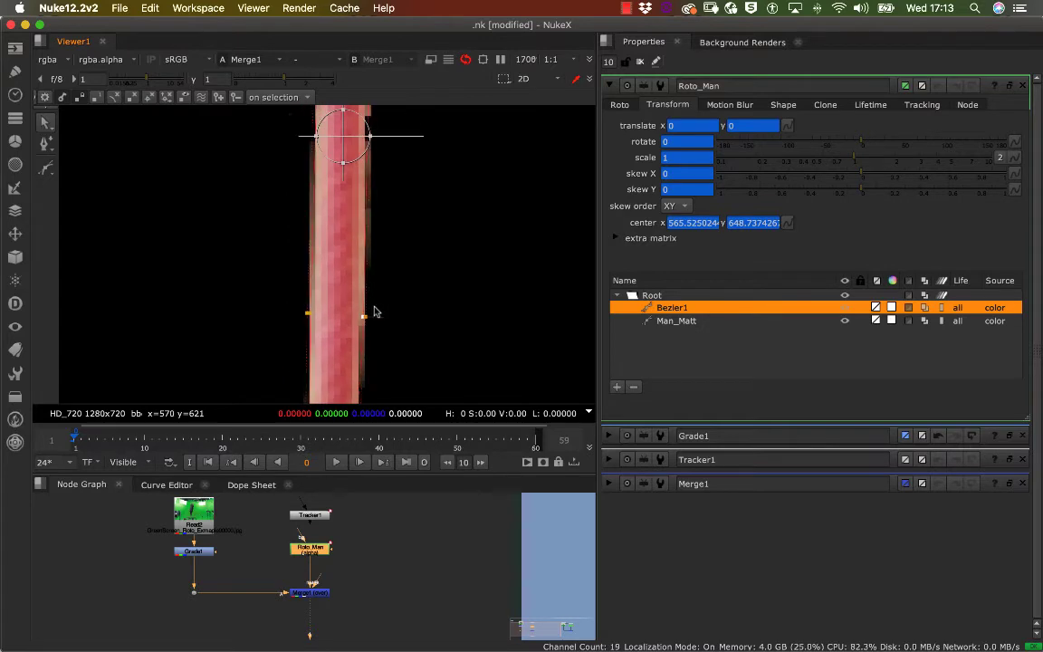
Step: Refine the rope shape's right-hand end point at the man's hand and recheck the edge back up the rope
{"action": "scroll", "coordinate": [356, 347], "scroll_direction": "down", "scroll_amount": 2}
{"action": "middle_click_drag", "start_coordinate": [356, 348], "coordinate": [393, 270]}
{"action": "scroll", "coordinate": [396, 272], "scroll_direction": "up", "scroll_amount": 1}
{"action": "scroll", "coordinate": [382, 265], "scroll_direction": "up", "scroll_amount": 4}
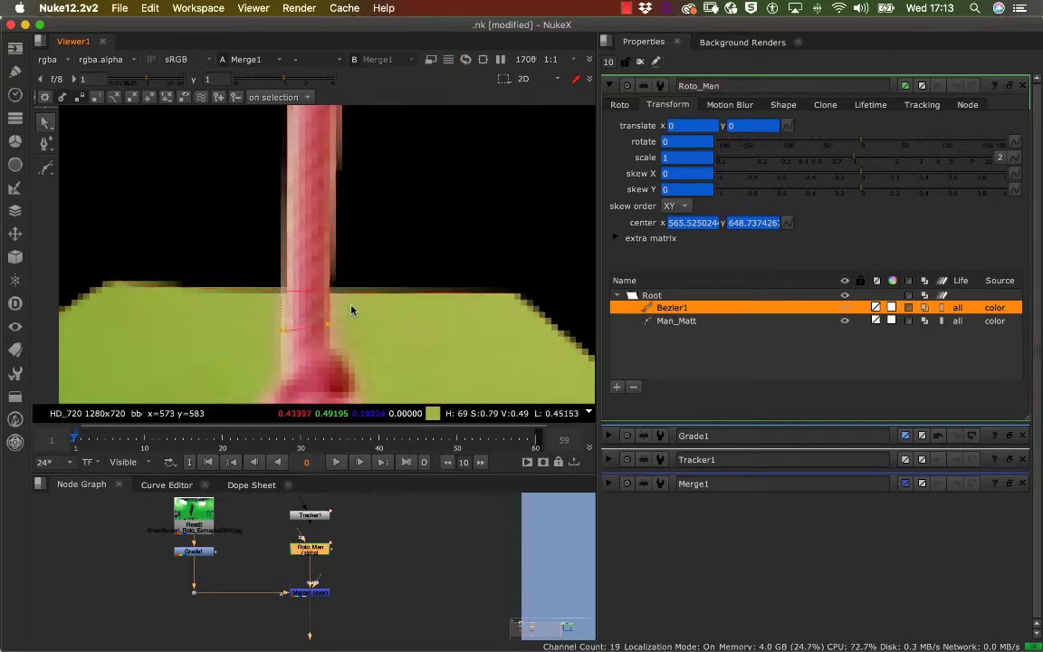
{"action": "scroll", "coordinate": [336, 330], "scroll_direction": "up", "scroll_amount": 4}
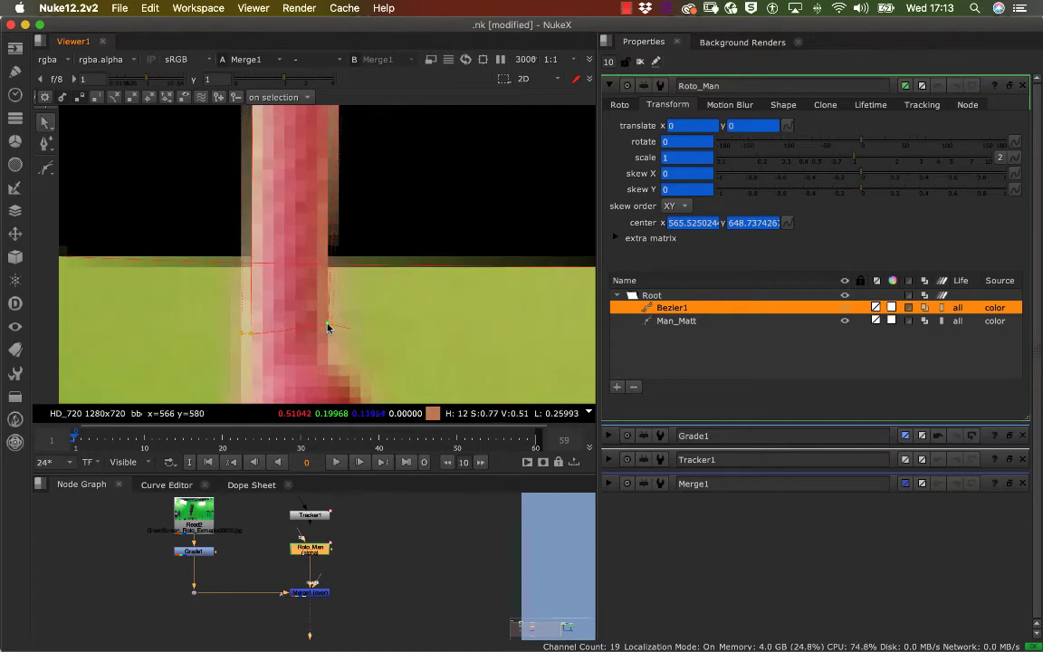
{"action": "scroll", "coordinate": [335, 317], "scroll_direction": "down", "scroll_amount": 3}
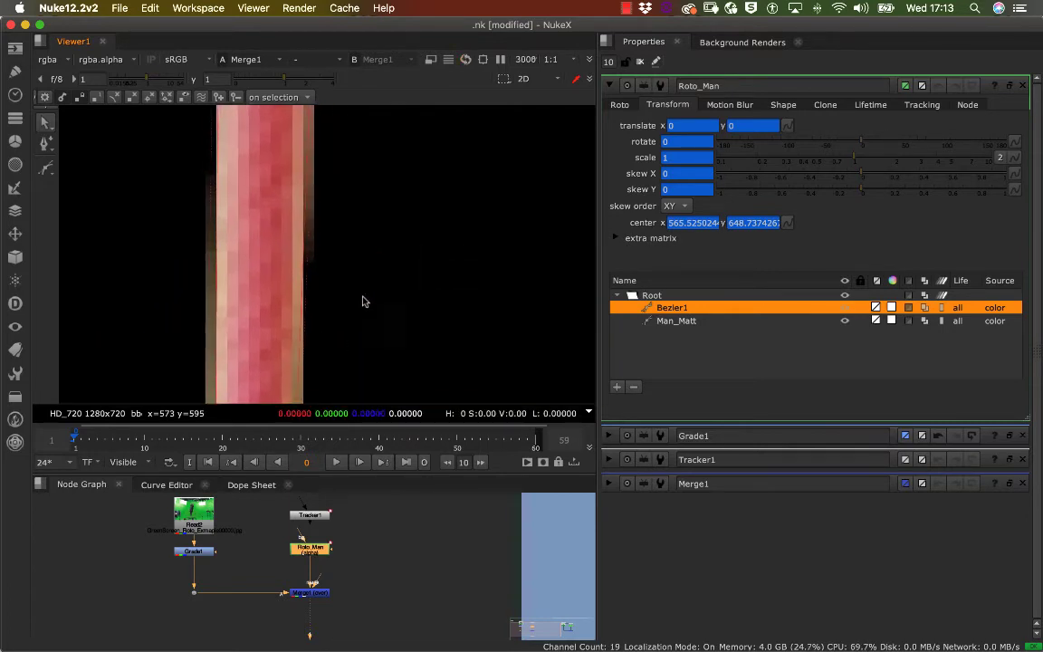
{"action": "scroll", "coordinate": [344, 313], "scroll_direction": "down", "scroll_amount": 4}
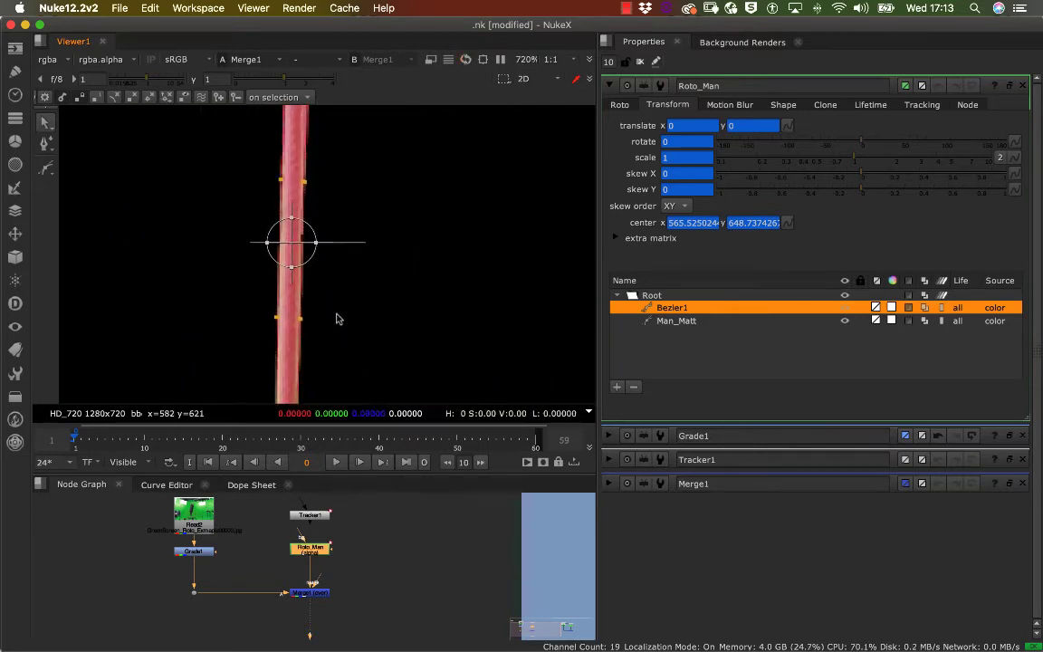
{"action": "scroll", "coordinate": [349, 314], "scroll_direction": "up", "scroll_amount": 3}
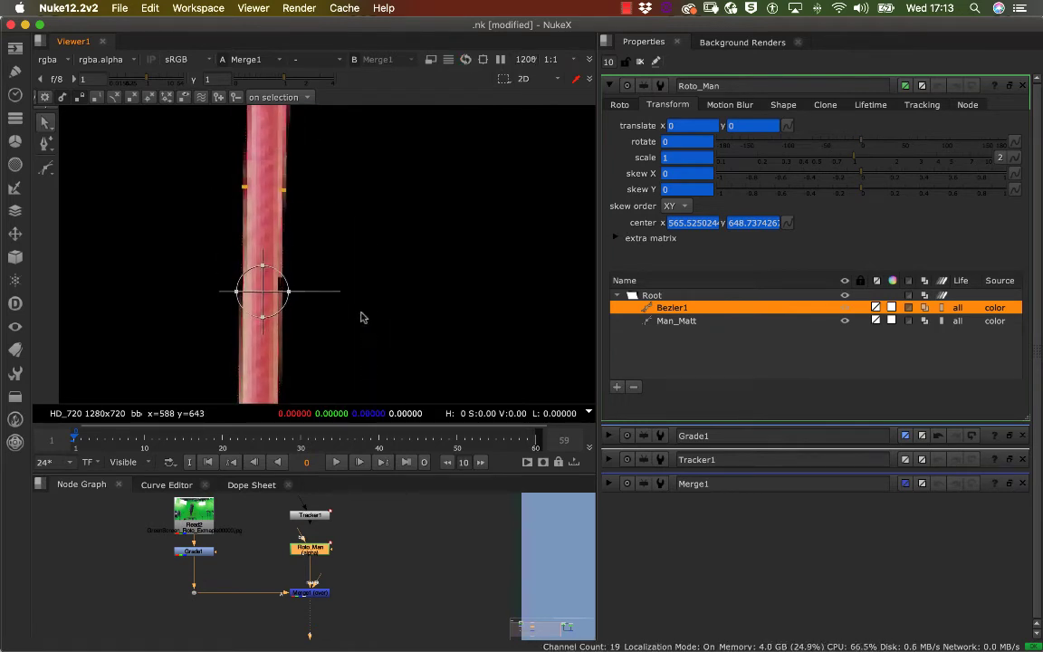
{"action": "scroll", "coordinate": [305, 303], "scroll_direction": "down", "scroll_amount": 5}
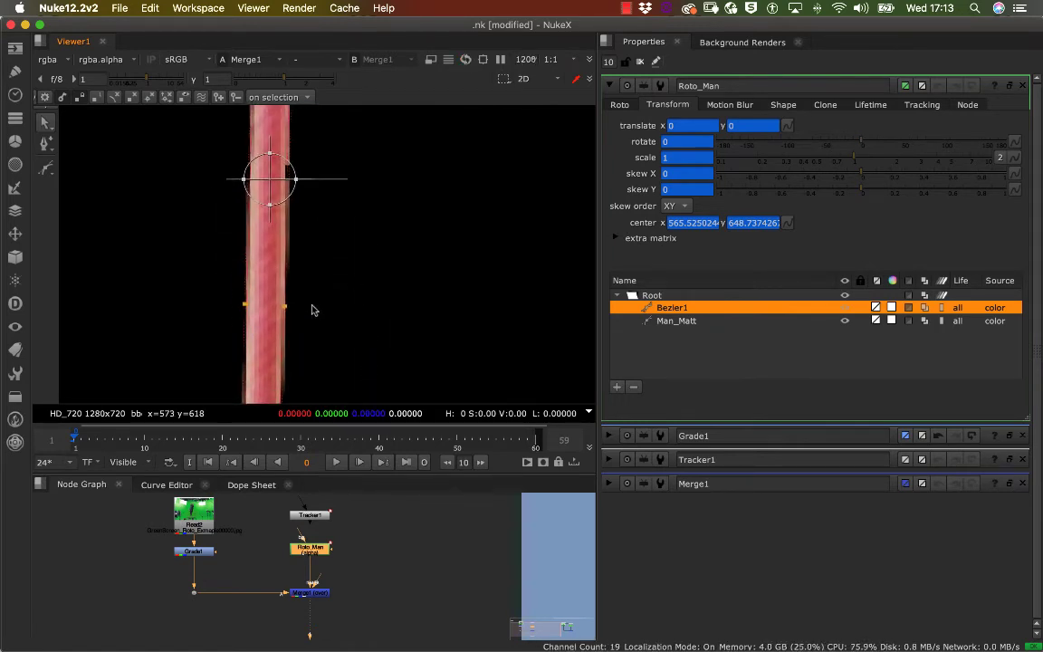
Step: Pull the rope shape's right-hand feather points slightly outward at the lower-middle point and at the man's hand
{"action": "scroll", "coordinate": [311, 311], "scroll_direction": "up", "scroll_amount": 5}
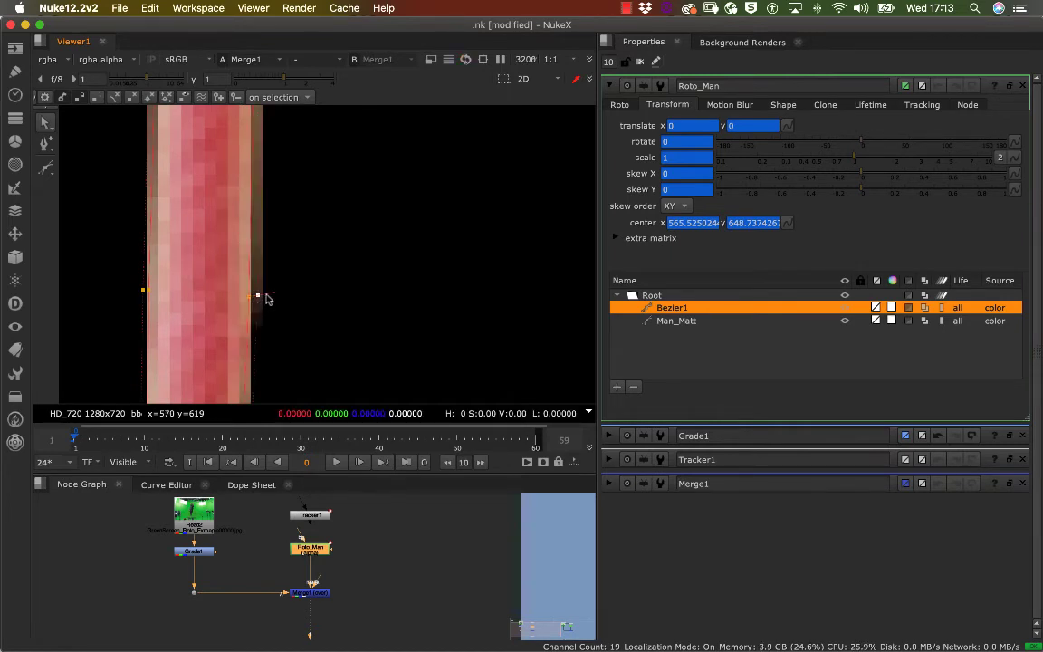
{"action": "middle_click_drag", "start_coordinate": [268, 309], "coordinate": [308, 252]}
{"action": "middle_click_drag", "start_coordinate": [301, 352], "coordinate": [274, 281]}
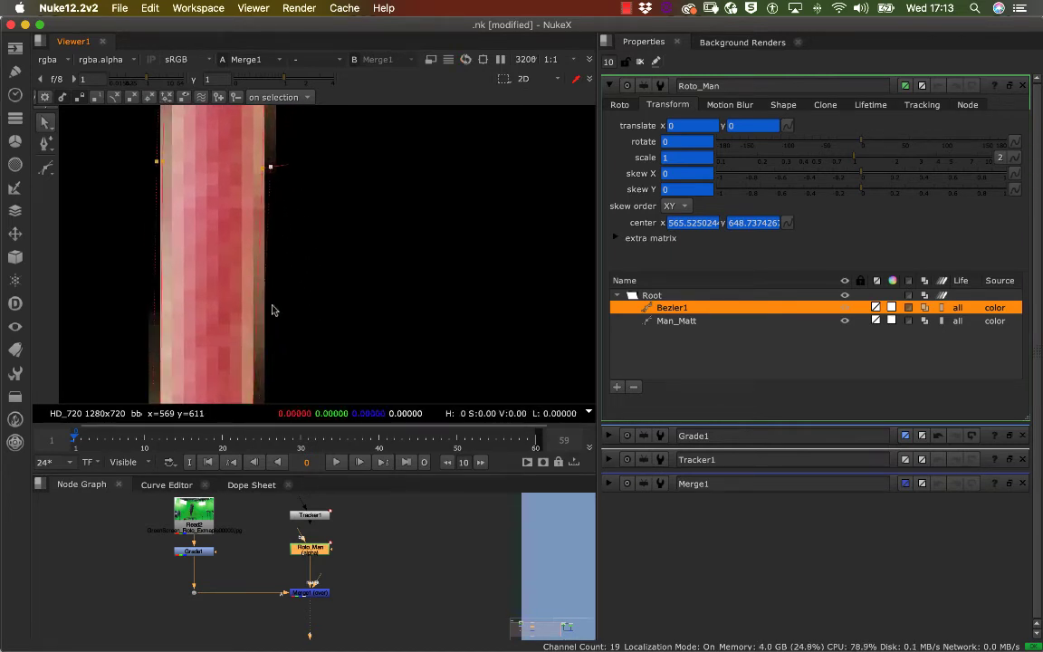
{"action": "middle_click_drag", "start_coordinate": [282, 371], "coordinate": [275, 279]}
{"action": "middle_click_drag", "start_coordinate": [270, 333], "coordinate": [290, 239]}
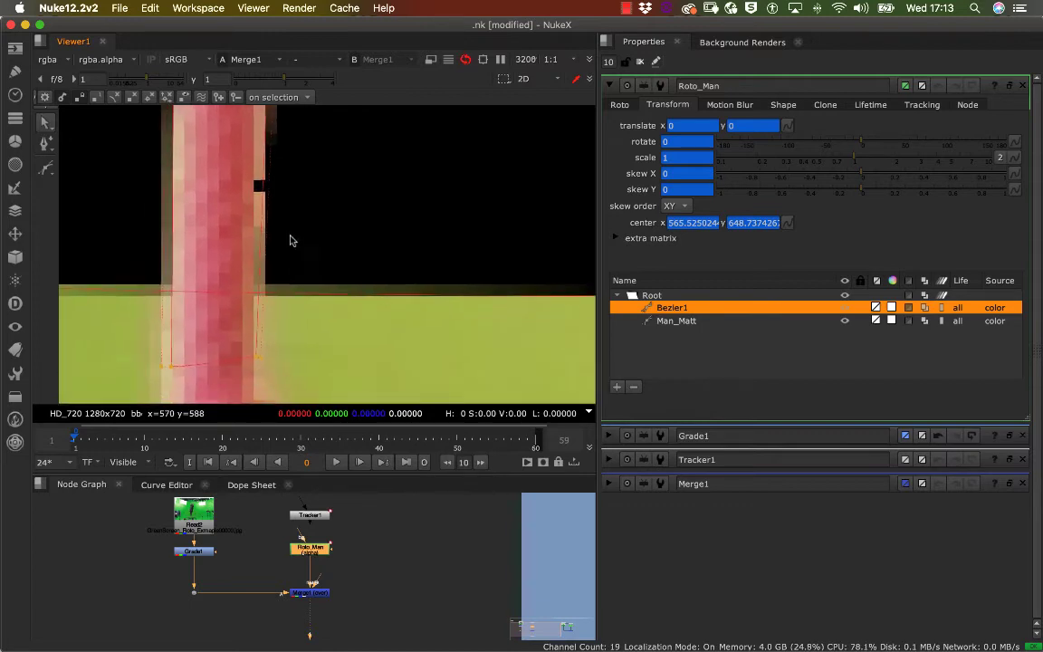
{"action": "left_click_drag", "start_coordinate": [261, 318], "coordinate": [278, 330]}
{"action": "scroll", "coordinate": [277, 329], "scroll_direction": "down", "scroll_amount": 10}
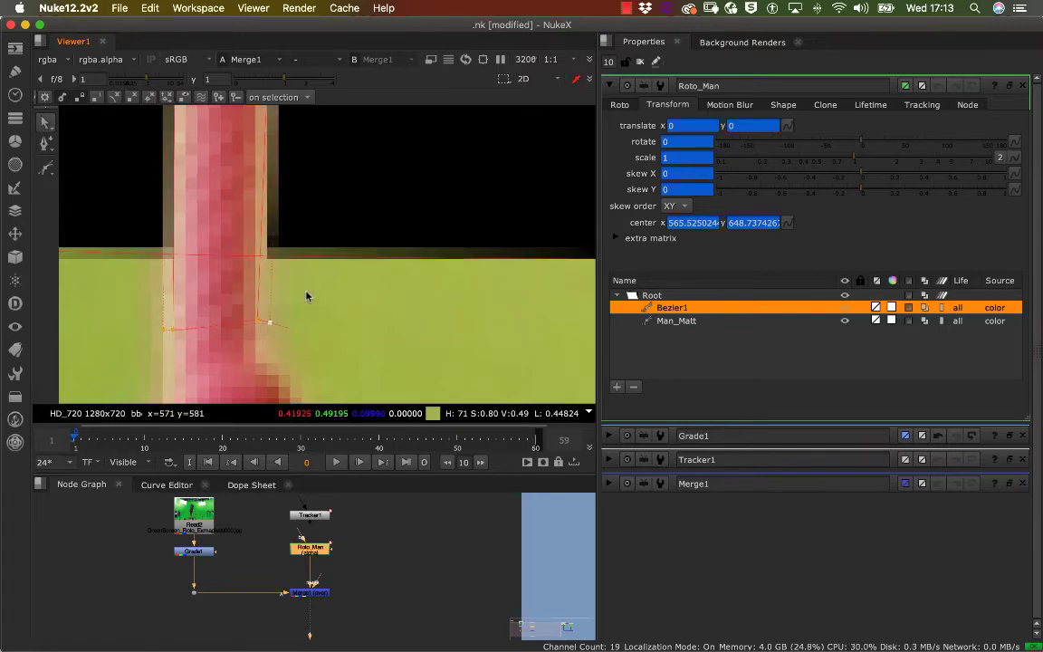
Step: Review the rope shape's full length and scrub back to the start of the timeline to inspect the whole masked figure
{"action": "scroll", "coordinate": [288, 315], "scroll_direction": "down", "scroll_amount": 2}
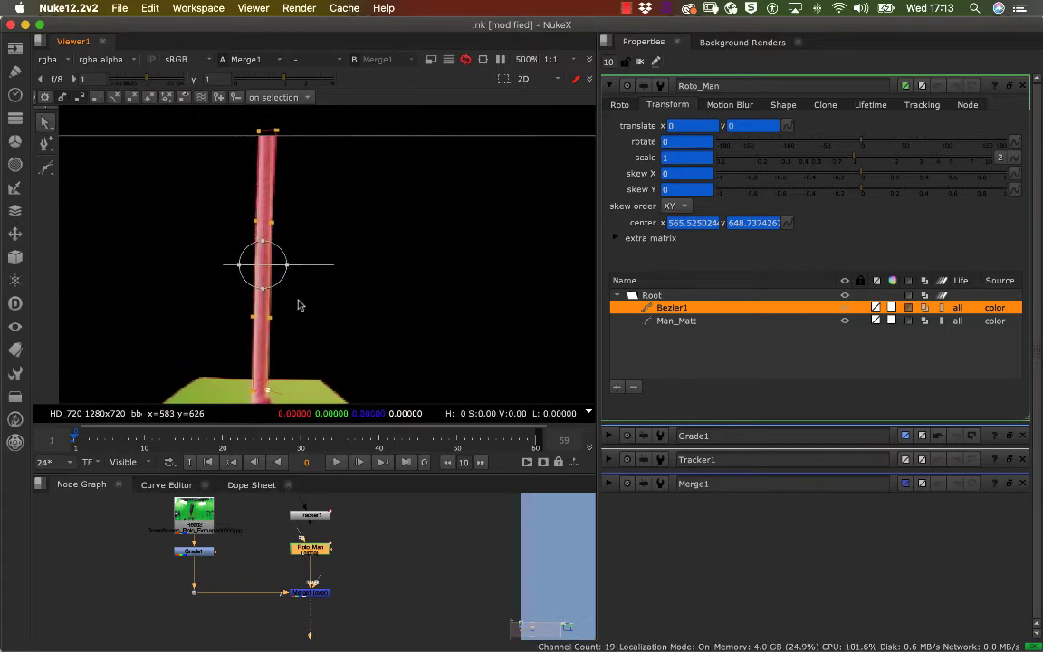
{"action": "scroll", "coordinate": [299, 312], "scroll_direction": "down", "scroll_amount": 3}
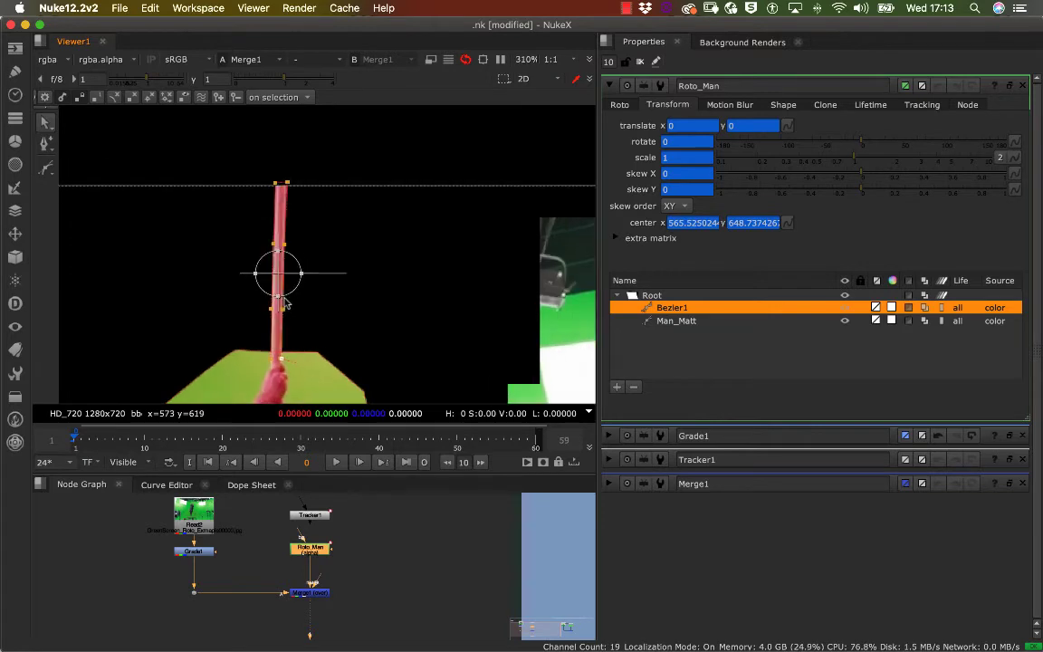
{"action": "scroll", "coordinate": [358, 303], "scroll_direction": "up", "scroll_amount": 10}
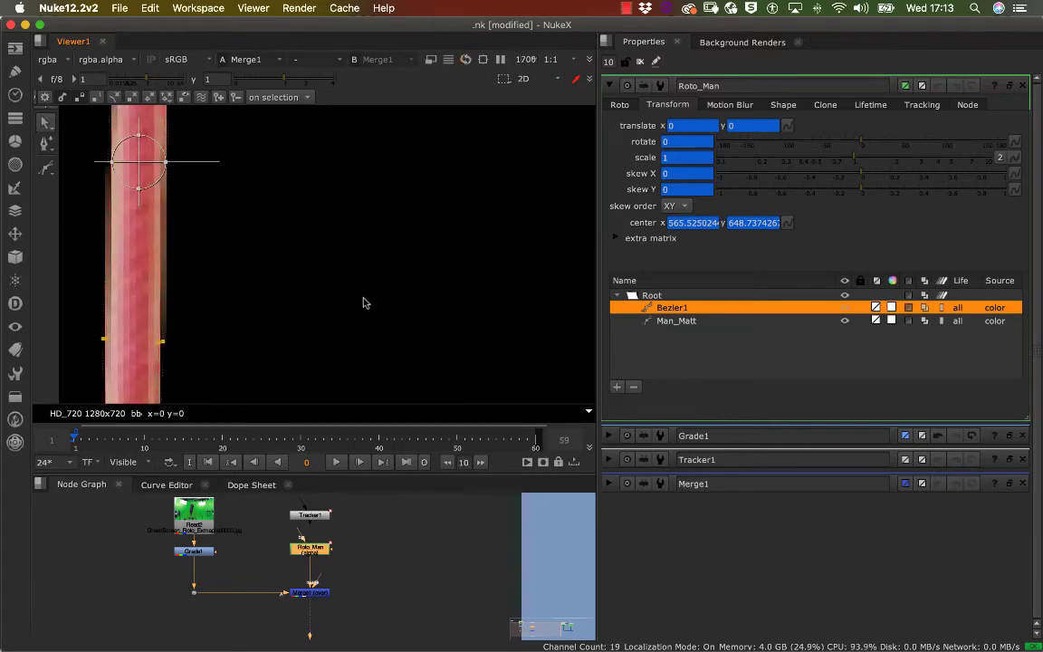
{"action": "scroll", "coordinate": [345, 307], "scroll_direction": "down", "scroll_amount": 12}
{"action": "scroll", "coordinate": [396, 291], "scroll_direction": "down", "scroll_amount": 2}
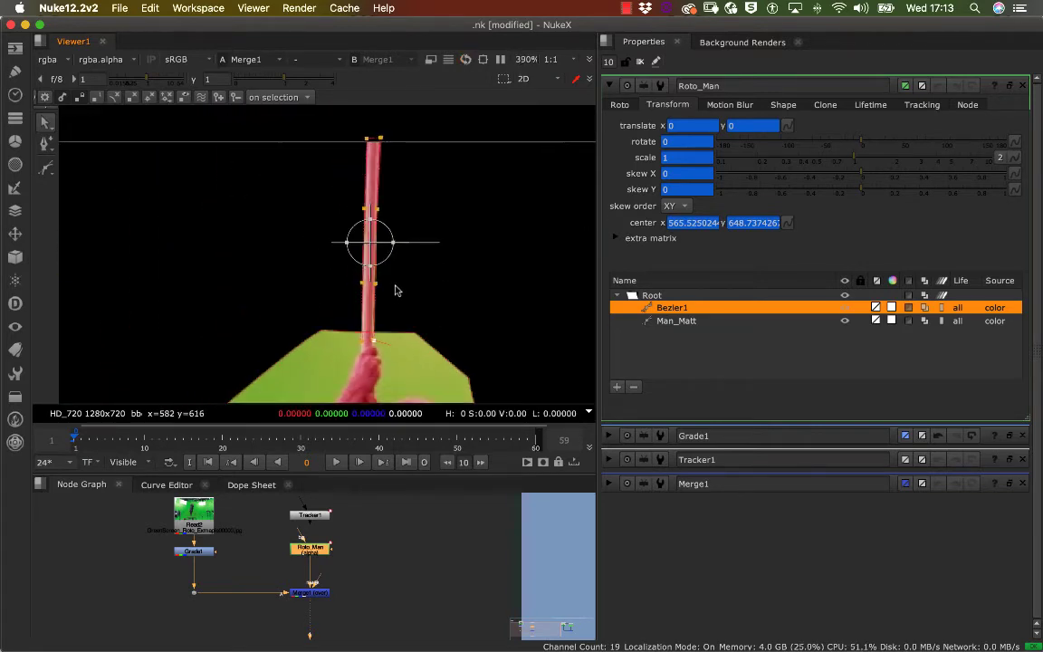
{"action": "left_click", "coordinate": [269, 438]}
{"action": "left_click_drag", "start_coordinate": [255, 443], "coordinate": [76, 408]}
{"action": "middle_click_drag", "start_coordinate": [269, 297], "coordinate": [191, 243]}
{"action": "scroll", "coordinate": [290, 281], "scroll_direction": "down", "scroll_amount": 8}
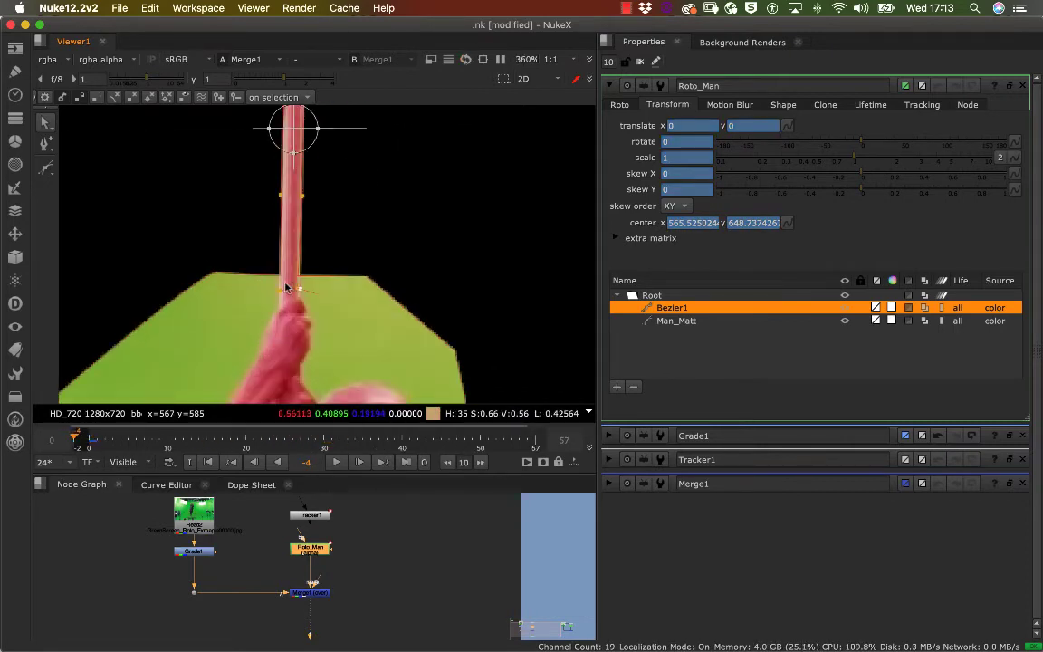
{"action": "scroll", "coordinate": [299, 276], "scroll_direction": "down", "scroll_amount": 2}
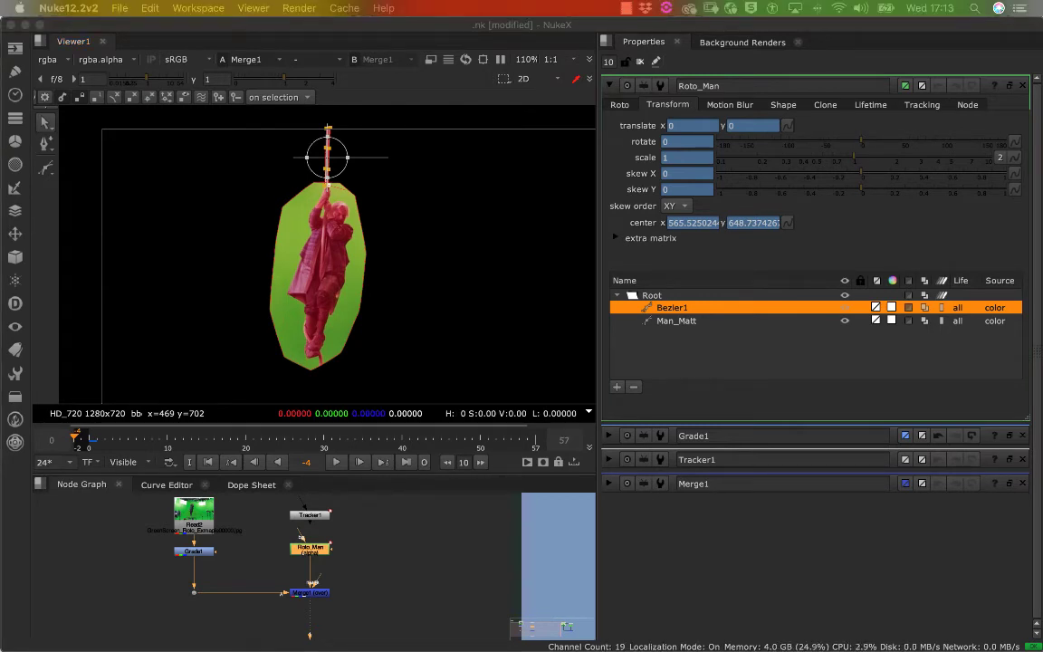
Step: Deselect the rope shape and toggle the viewer between the alpha channel and full colour to check Merge1's matte
{"action": "left_click", "coordinate": [402, 301]}
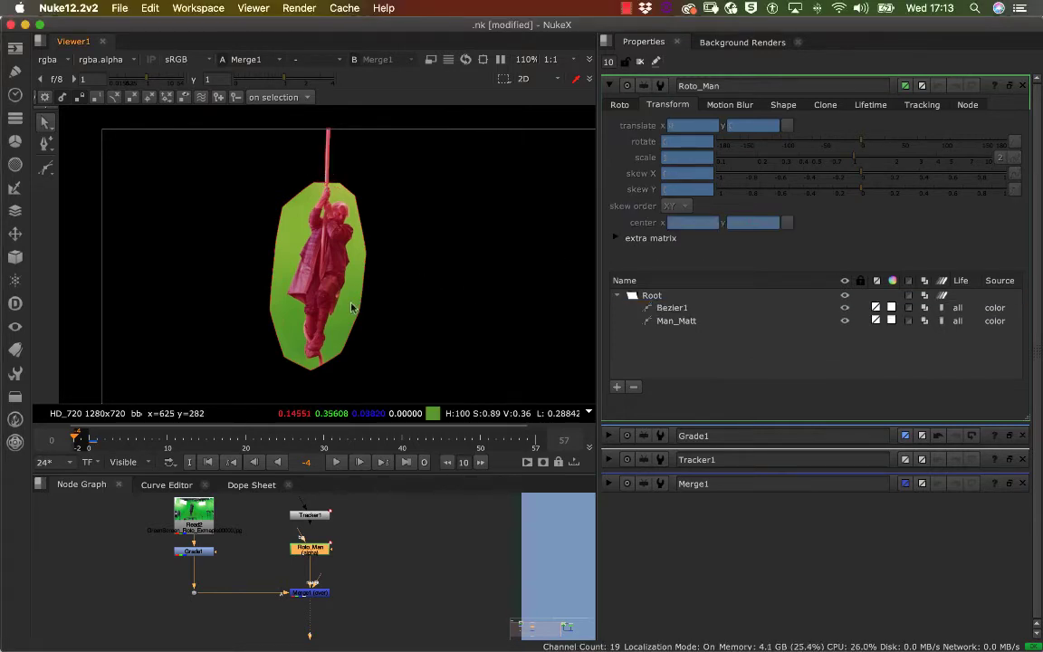
{"action": "key", "text": "a"}
{"action": "key", "text": "a"}
{"action": "key", "text": "a"}
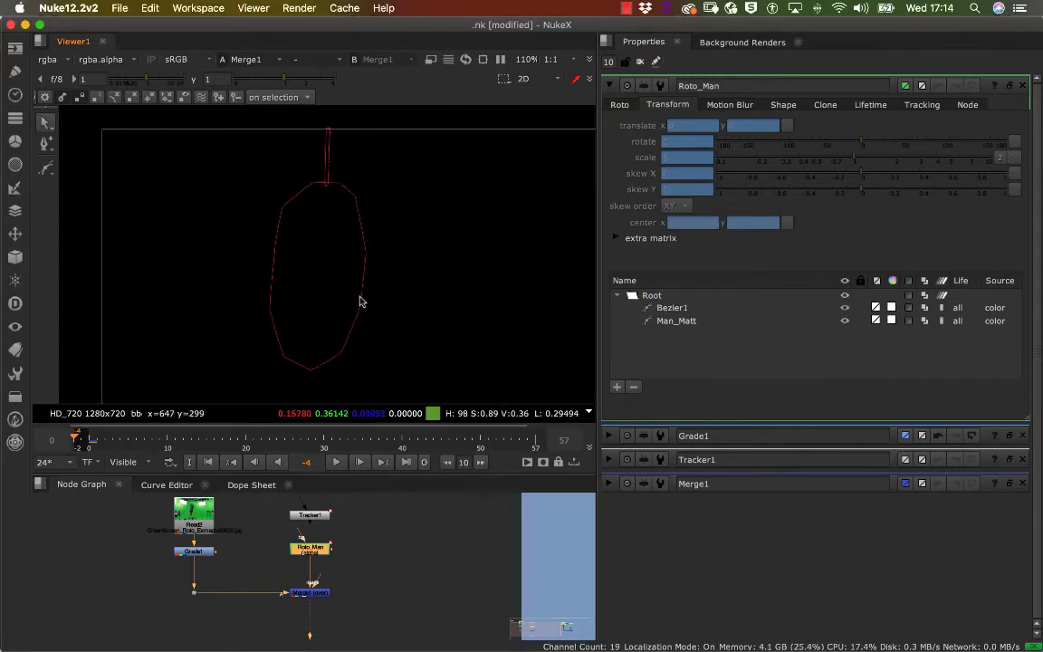
{"action": "key", "text": "a"}
{"action": "key", "text": "a"}
{"action": "key", "text": "a"}
{"action": "key", "text": "a"}
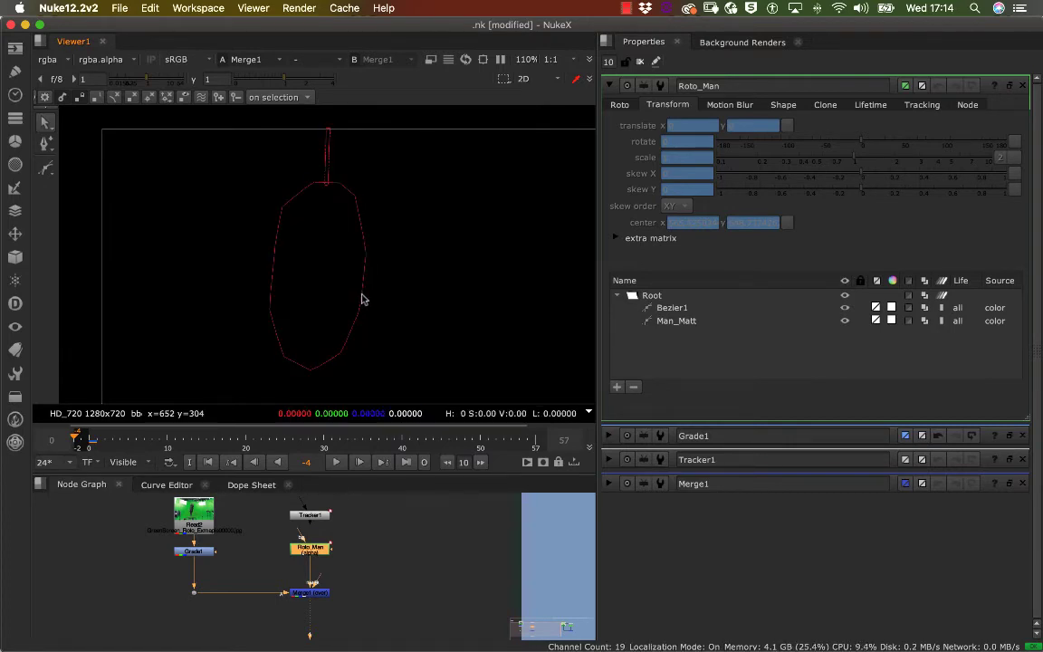
{"action": "key", "text": "a"}
{"action": "key", "text": "a"}
{"action": "key", "text": "a"}
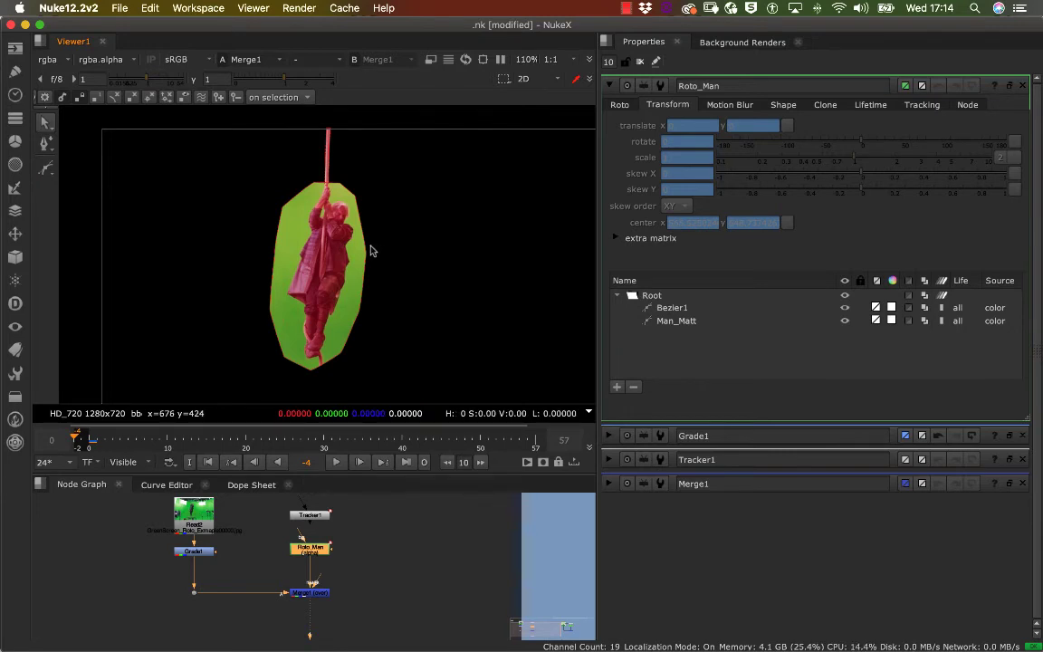
{"action": "key", "text": "a"}
{"action": "key", "text": "a"}
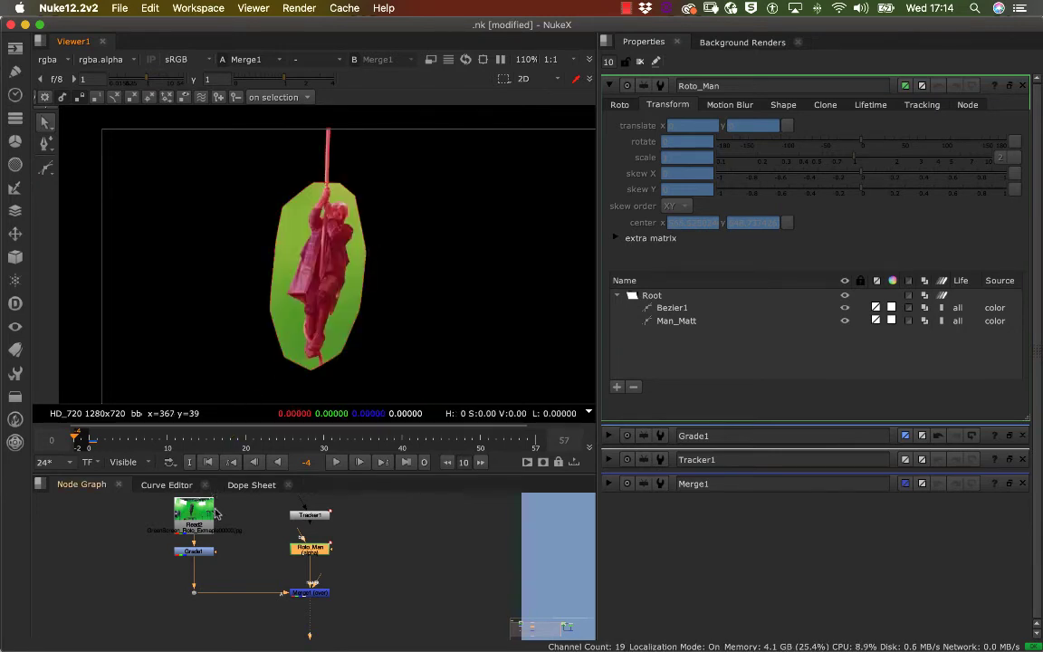
Step: Add a Shuffle node after Grade1 on the Read2 branch
{"action": "double_click", "coordinate": [208, 550]}
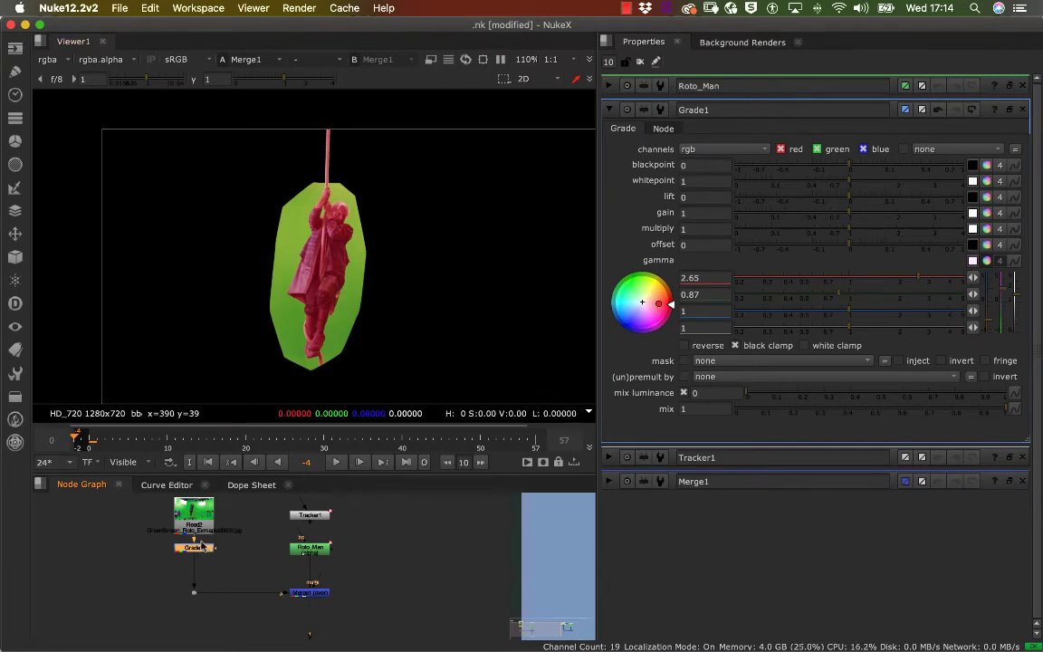
{"action": "key", "text": "Tab"}
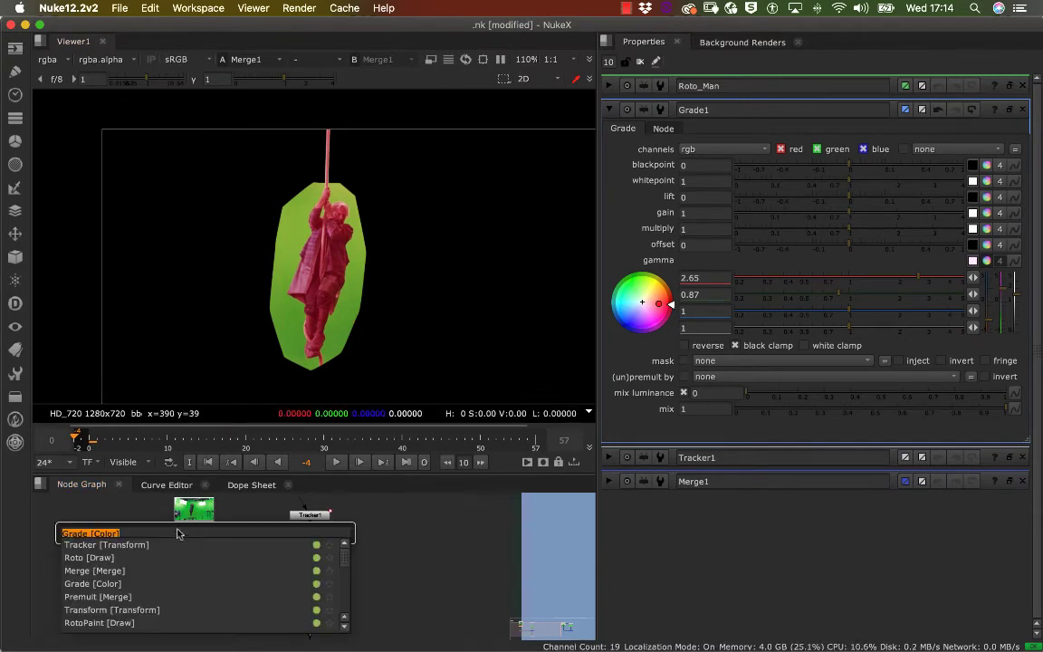
{"action": "type", "text": "su"}
{"action": "left_click", "coordinate": [101, 545]}
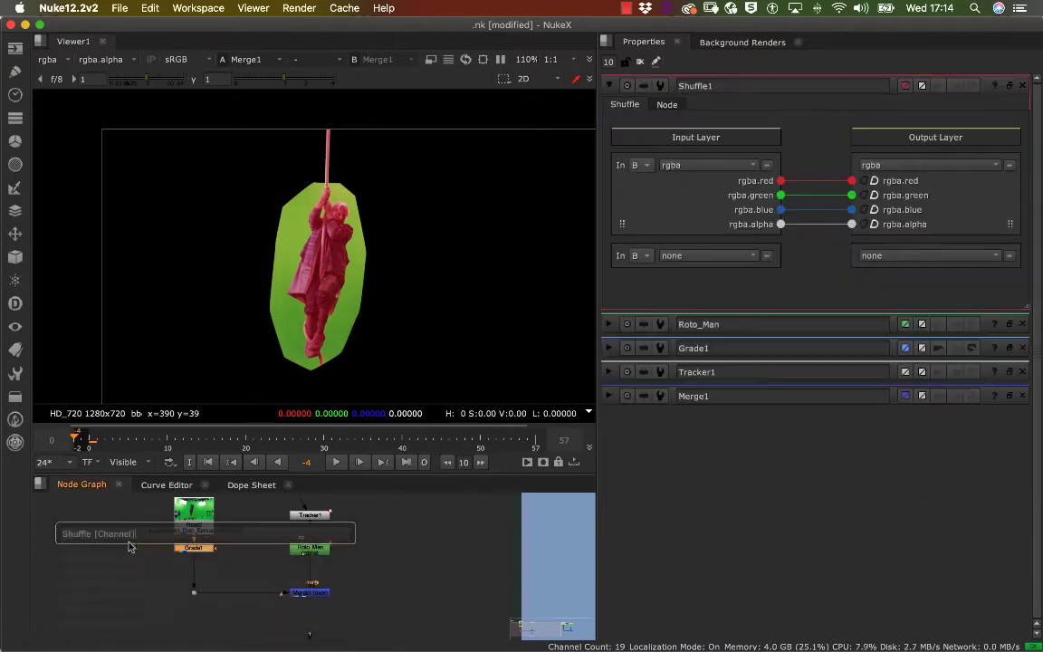
Step: Set Shuffle1's alpha output on the Read2 branch to solid white
{"action": "double_click", "coordinate": [203, 543]}
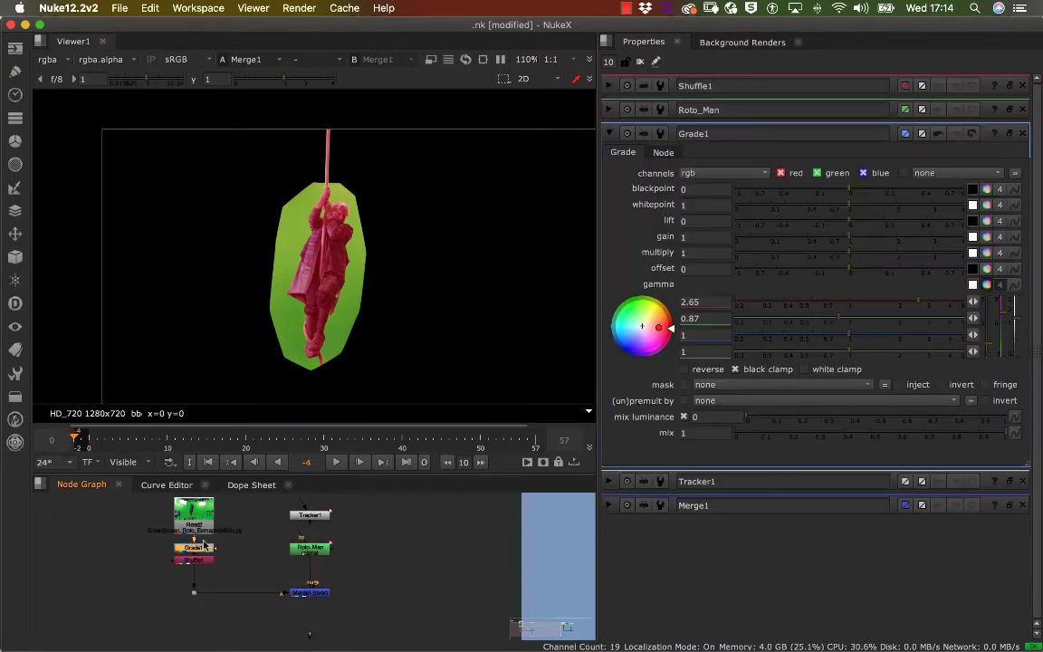
{"action": "double_click", "coordinate": [205, 561]}
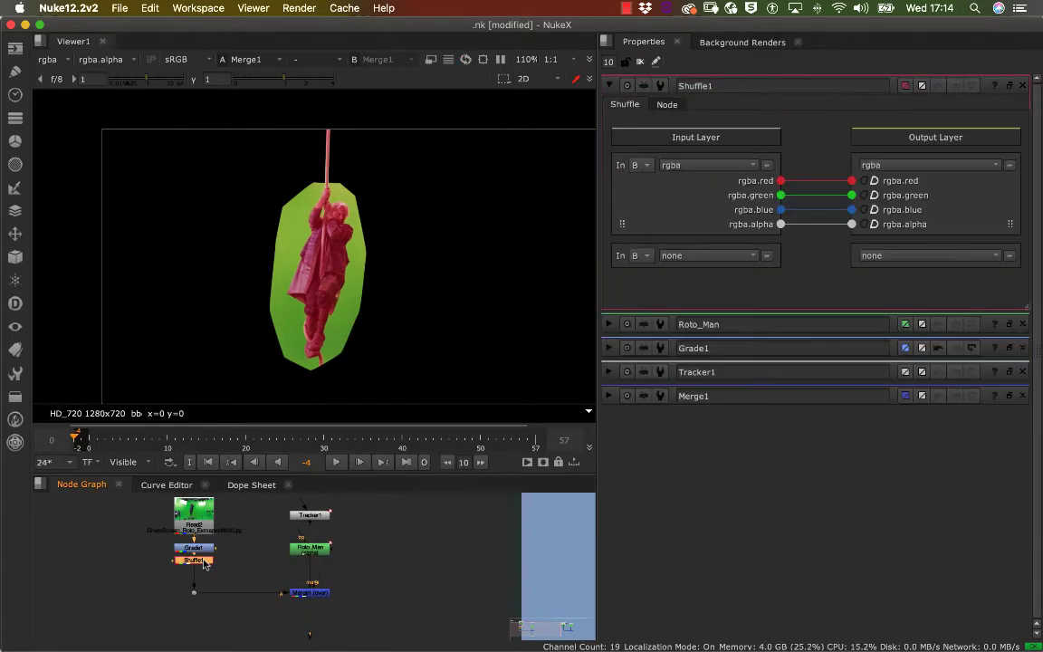
{"action": "left_click", "coordinate": [874, 226]}
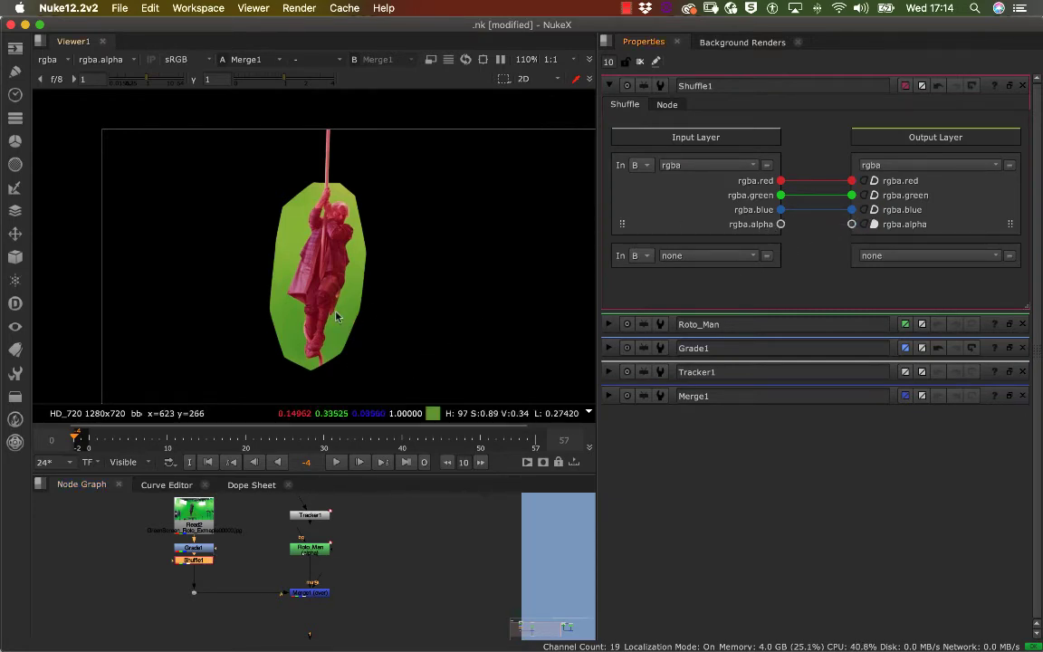
Step: Check Merge1's alpha matte while scrubbing the opening frames, and return to full colour at frame 0
{"action": "scroll", "coordinate": [326, 249], "scroll_direction": "up", "scroll_amount": 2}
{"action": "scroll", "coordinate": [339, 274], "scroll_direction": "down", "scroll_amount": 3}
{"action": "middle_click_drag", "start_coordinate": [369, 286], "coordinate": [350, 264]}
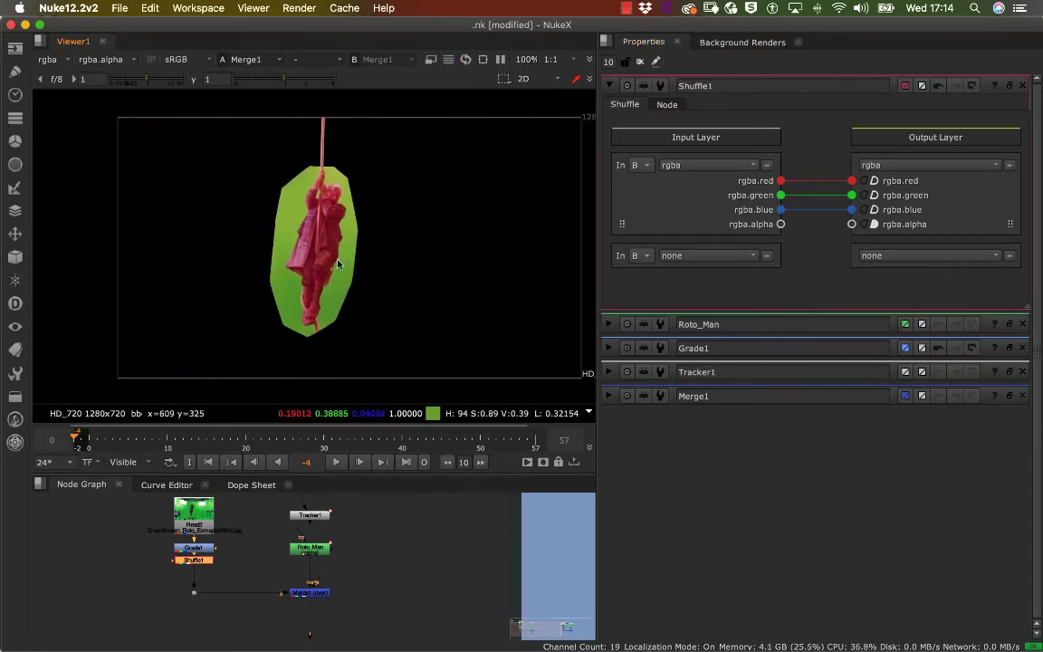
{"action": "key", "text": "a"}
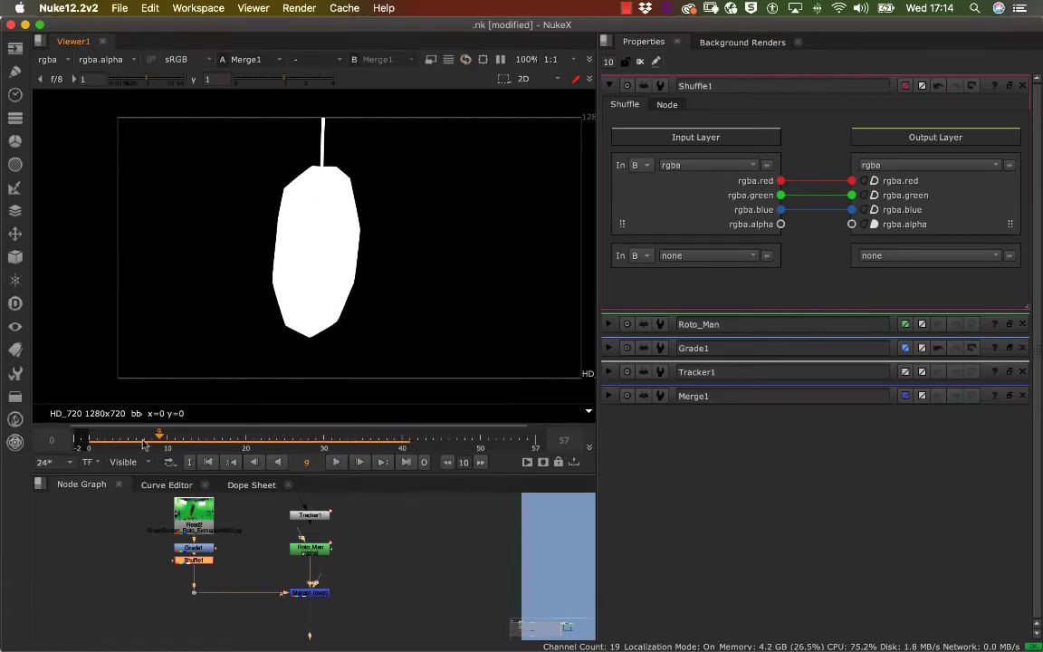
{"action": "left_click", "coordinate": [95, 447]}
{"action": "left_click_drag", "start_coordinate": [95, 447], "coordinate": [90, 447]}
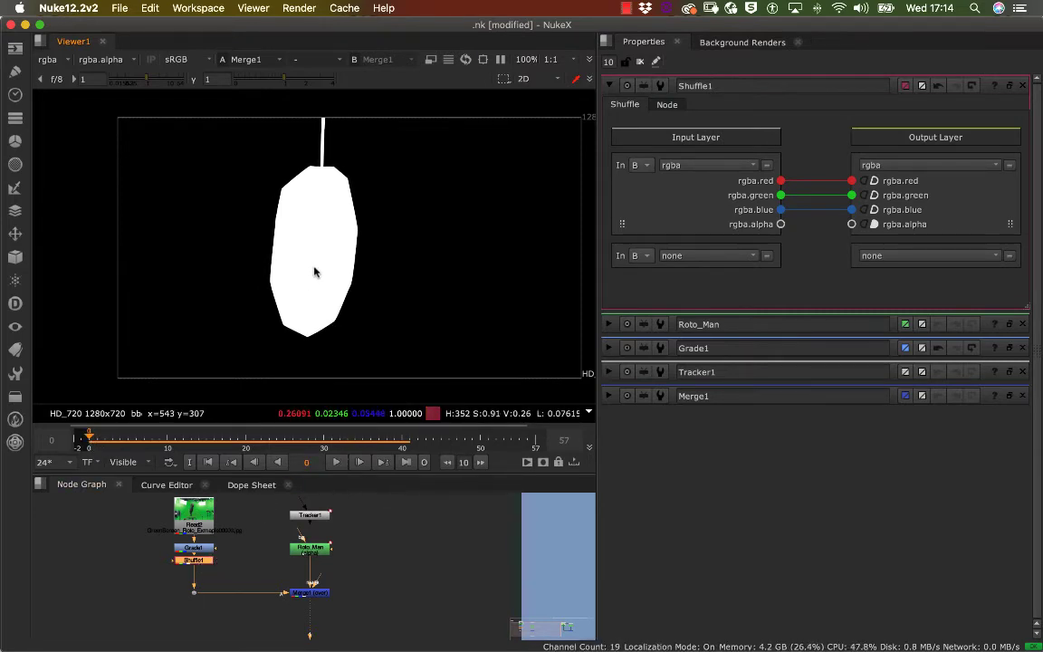
{"action": "key", "text": "a"}
Step: Move Shuffle1 slightly farther below Grade1 in the node graph and close all open node properties
{"action": "left_click", "coordinate": [283, 567]}
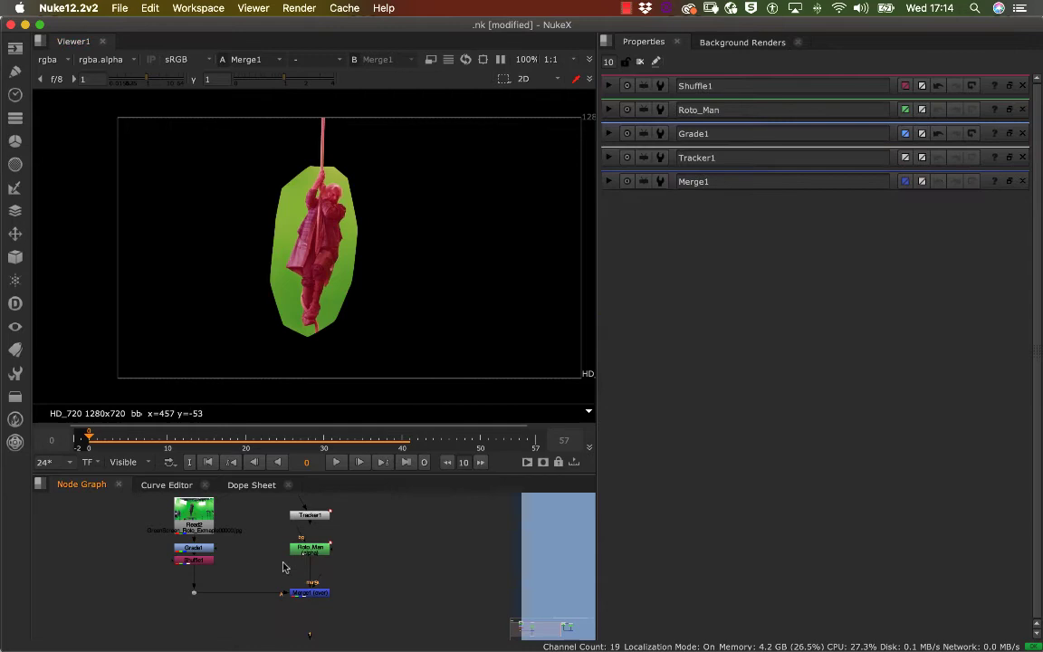
{"action": "double_click", "coordinate": [191, 547]}
{"action": "left_click_drag", "start_coordinate": [203, 558], "coordinate": [203, 565]}
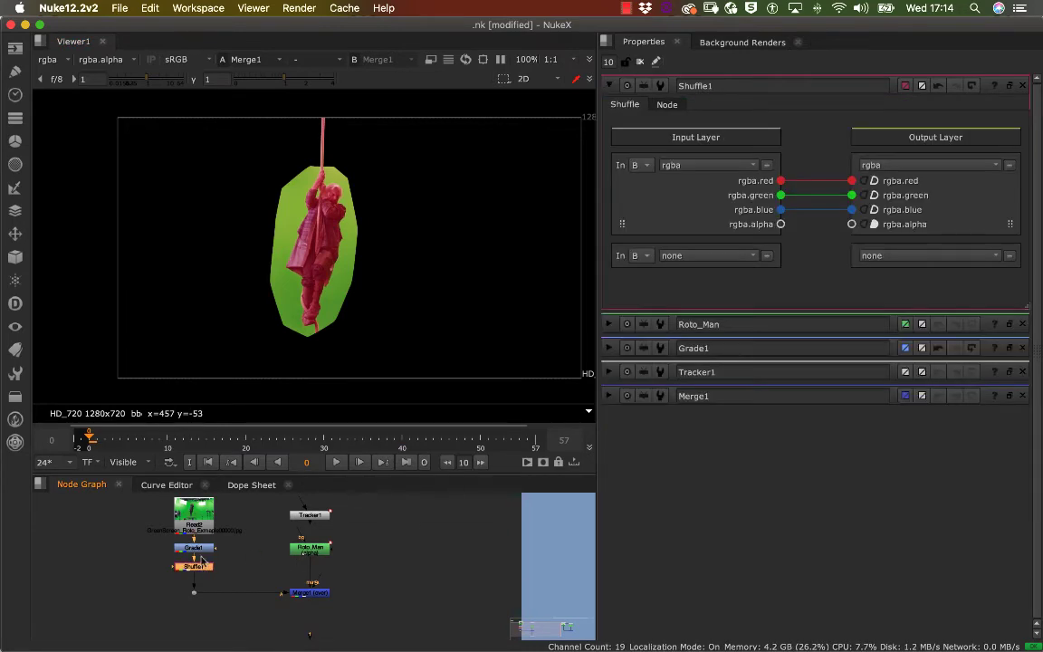
{"action": "left_click", "coordinate": [202, 548]}
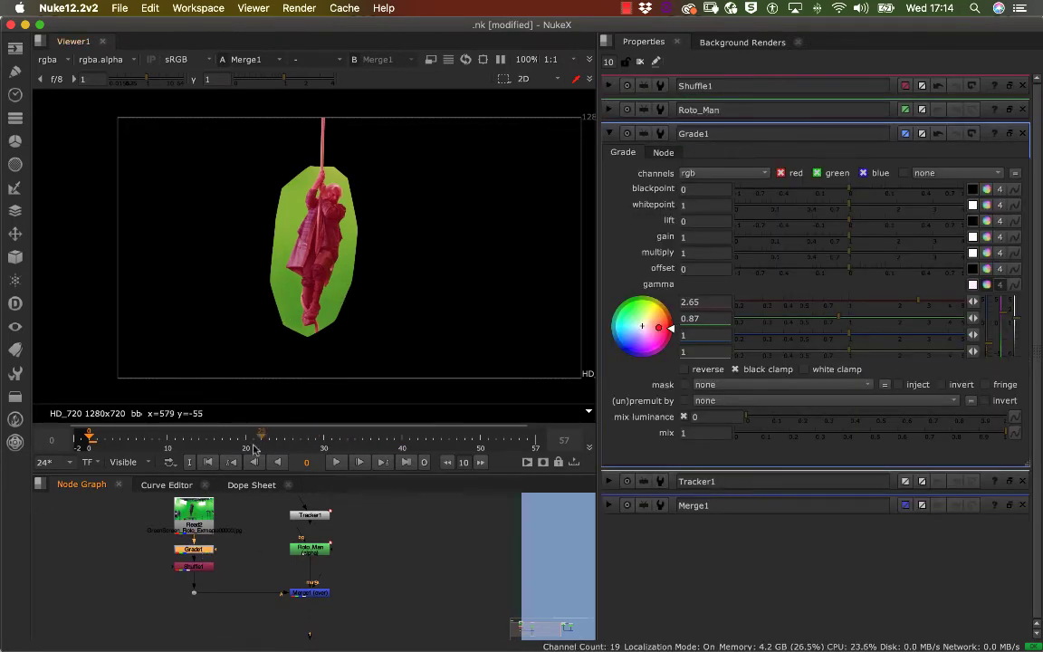
{"action": "left_click_drag", "start_coordinate": [246, 445], "coordinate": [88, 442]}
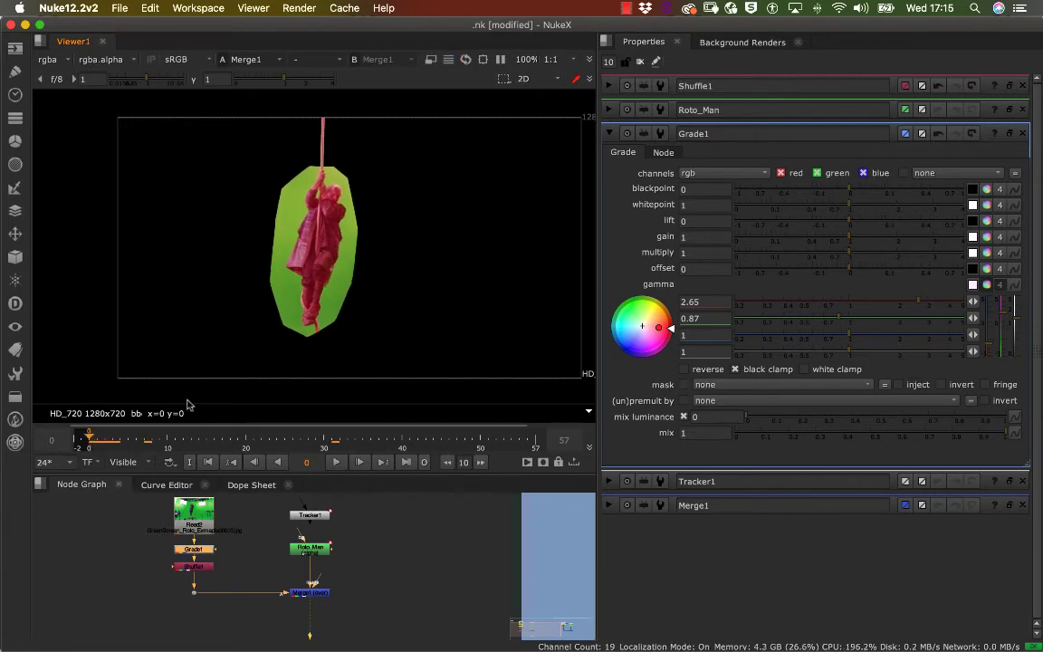
{"action": "left_click", "coordinate": [639, 62]}
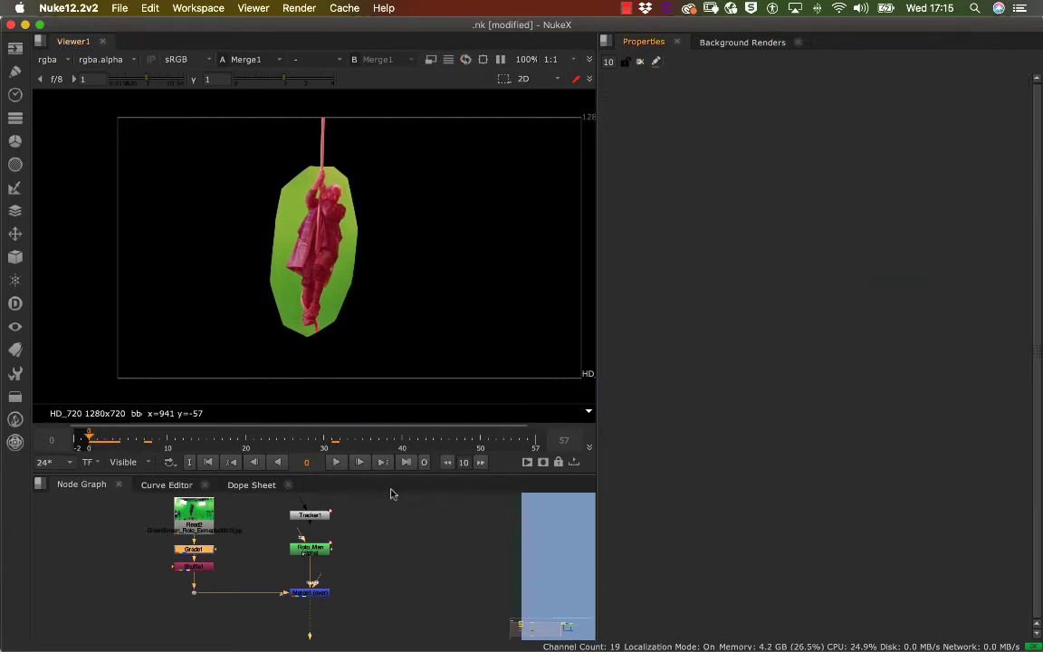
Step: Rename the Bezier1 shape in Roto_Man as Rope_Man and spot-check the masked figure along the timeline
{"action": "double_click", "coordinate": [313, 549]}
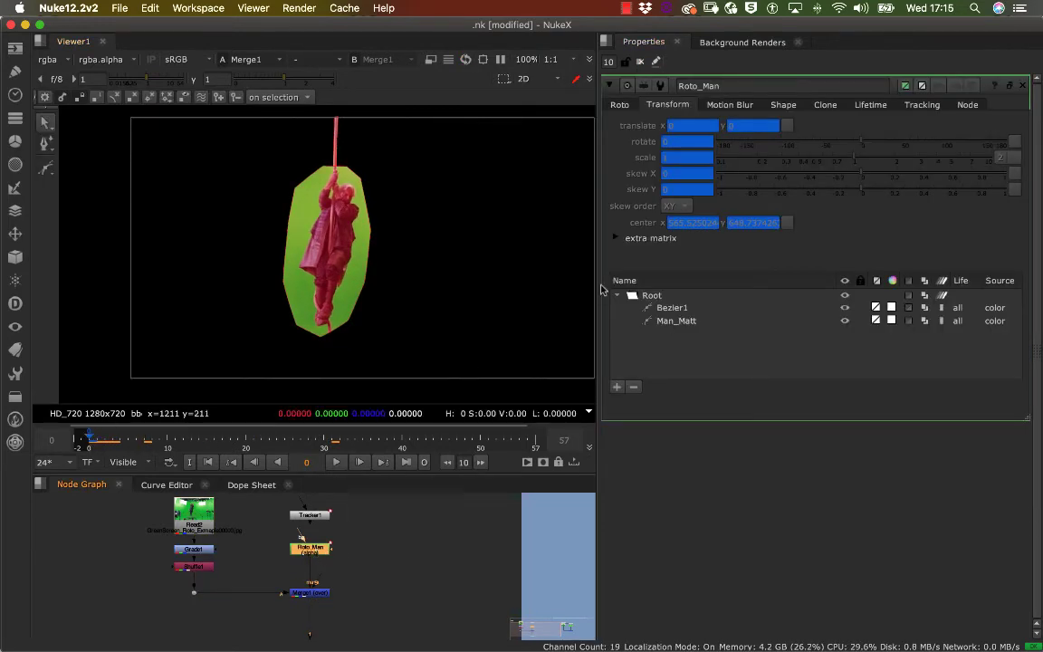
{"action": "double_click", "coordinate": [675, 308]}
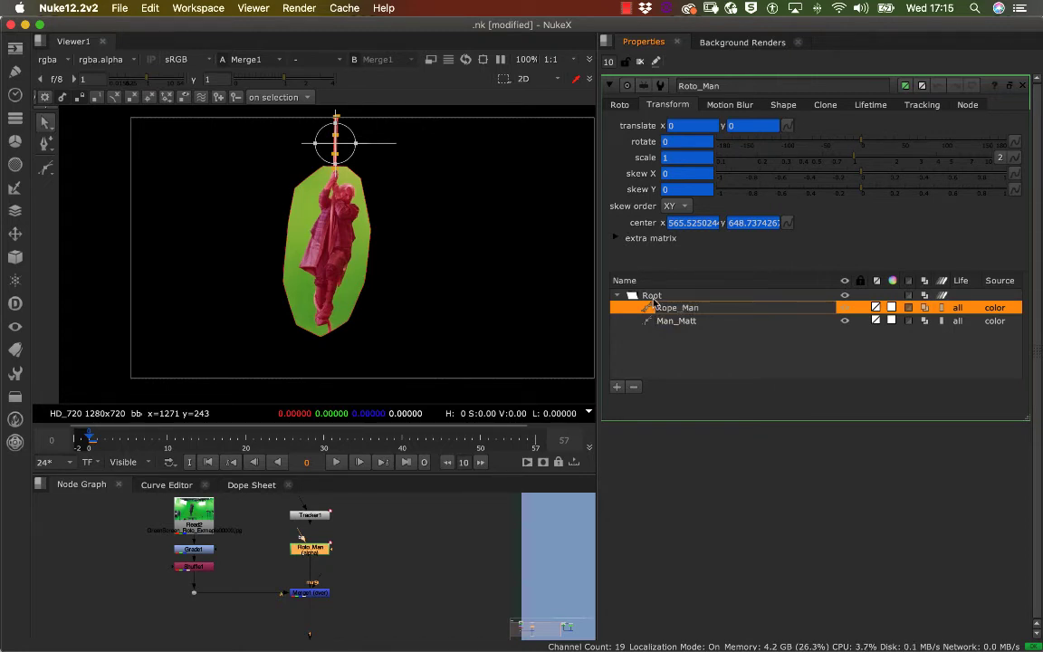
{"action": "key", "text": "Return"}
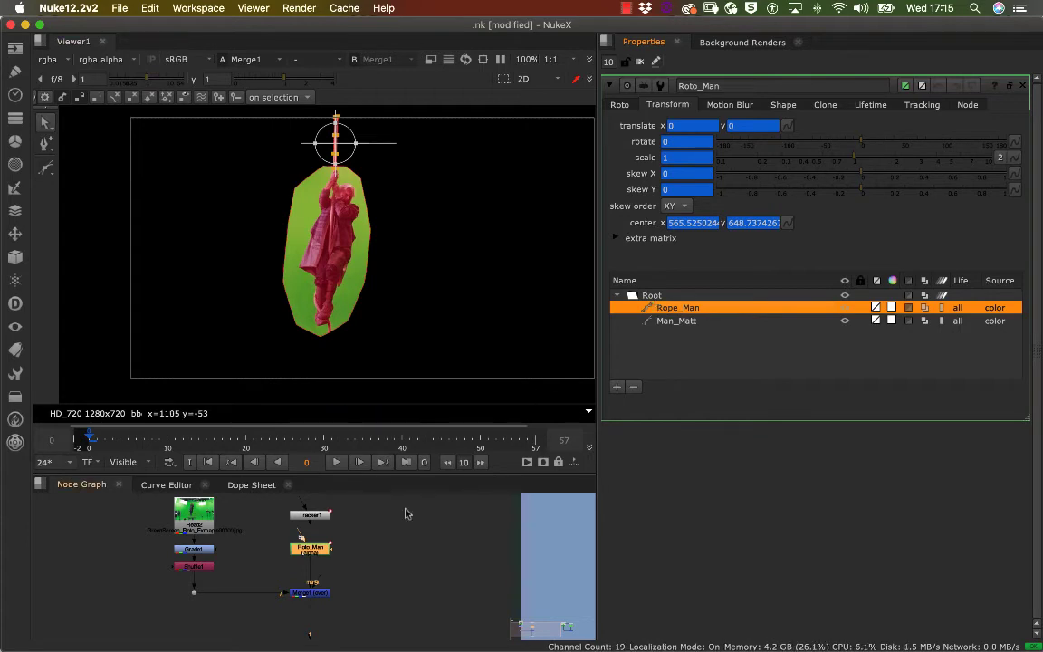
{"action": "left_click", "coordinate": [392, 552]}
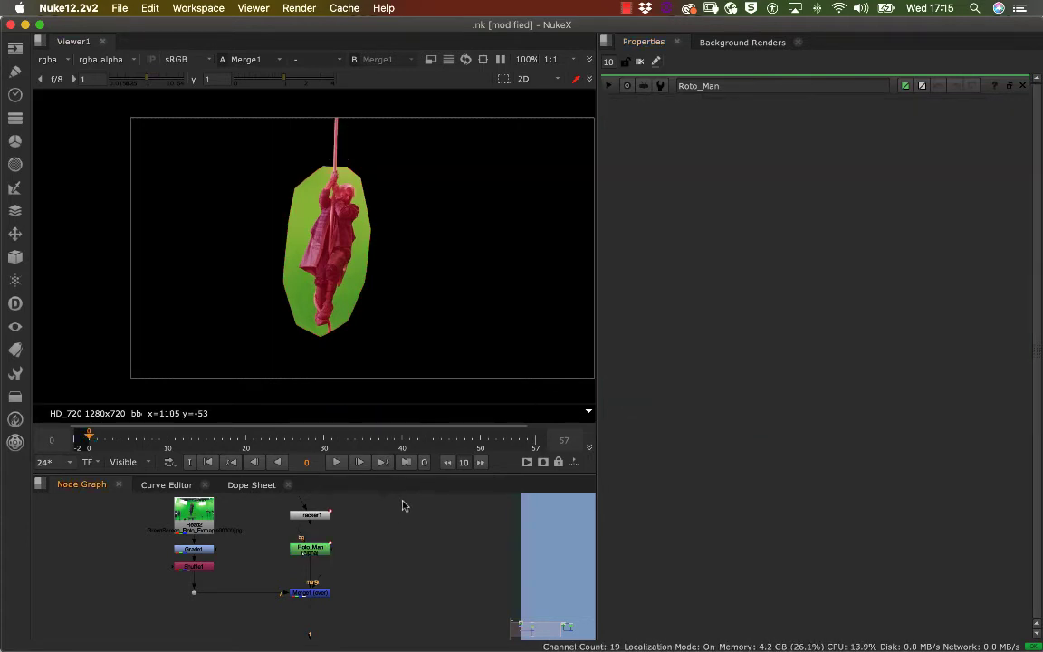
{"action": "left_click", "coordinate": [337, 438]}
{"action": "left_click", "coordinate": [89, 439]}
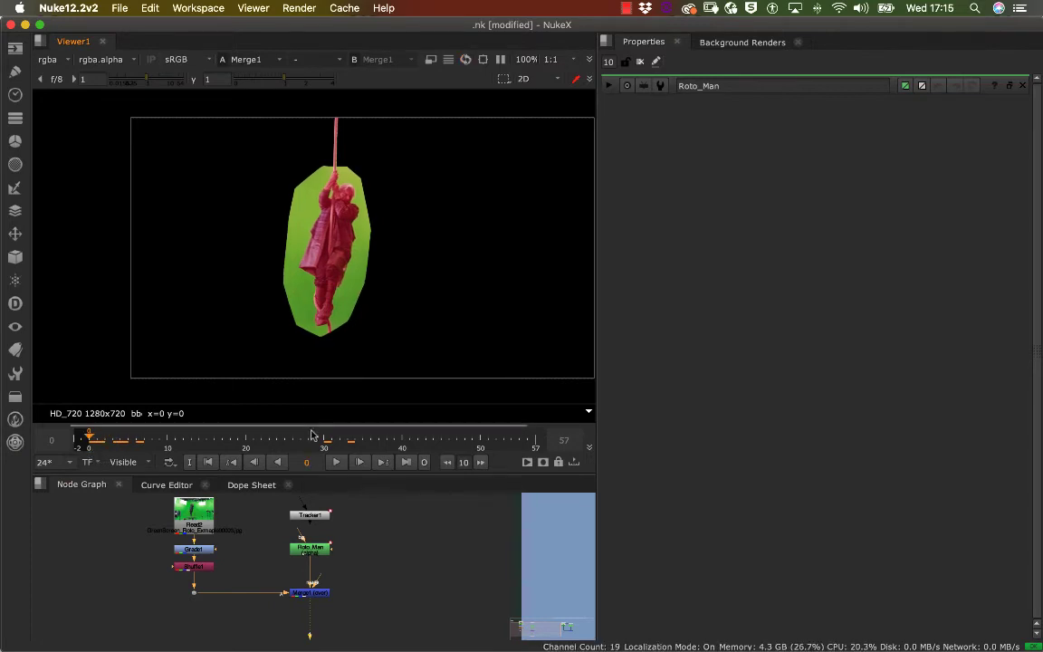
{"action": "double_click", "coordinate": [319, 549]}
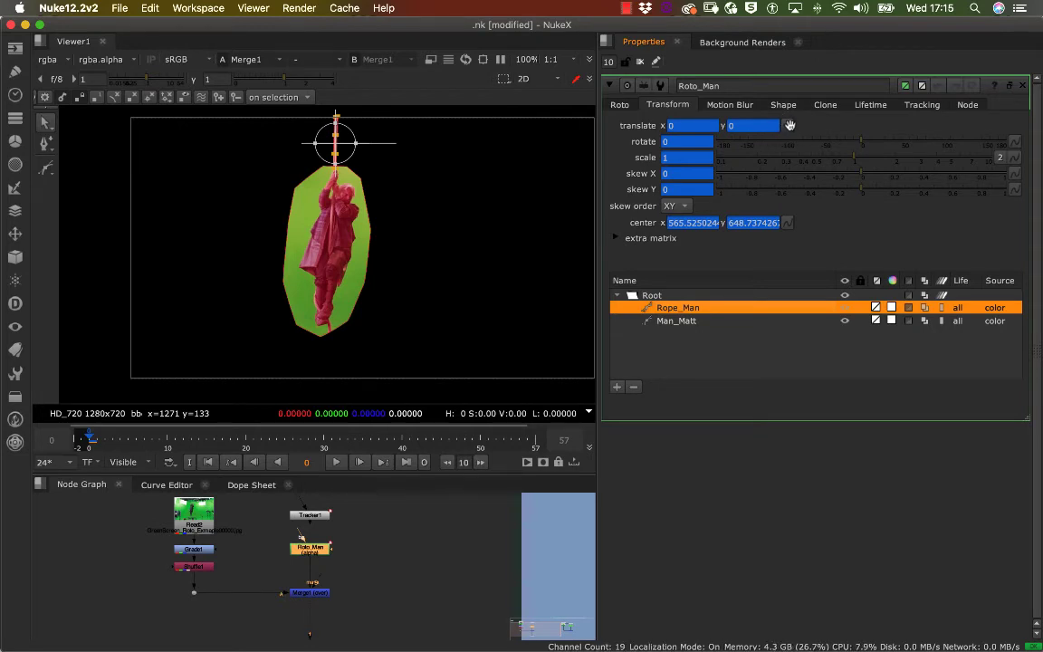
{"action": "left_click", "coordinate": [789, 125]}
{"action": "mouse_move", "coordinate": [829, 255]}
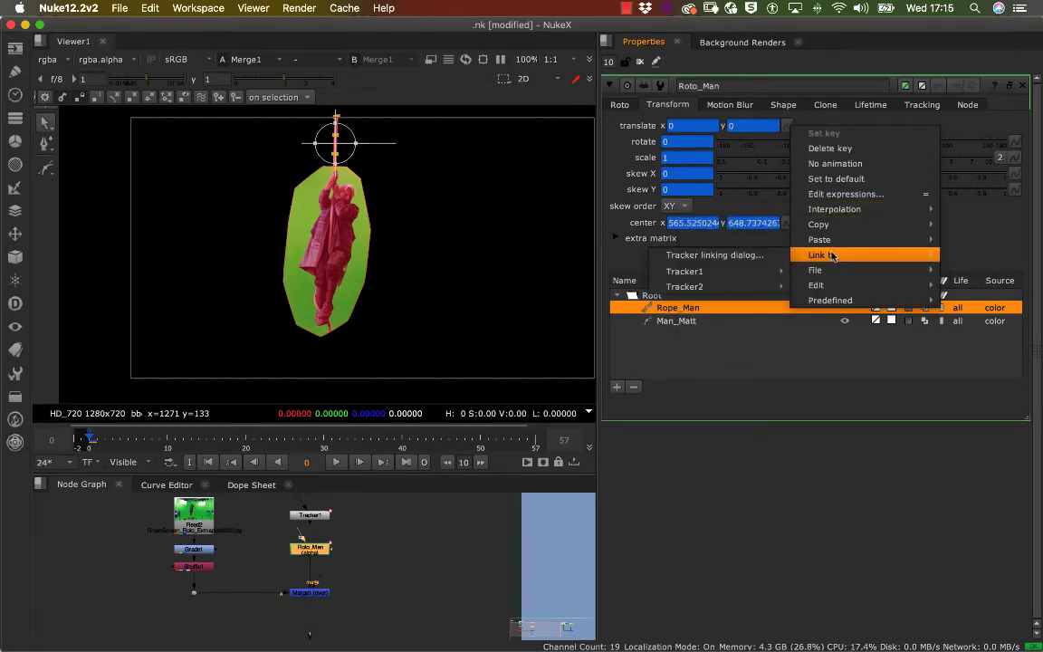
{"action": "mouse_move", "coordinate": [750, 276]}
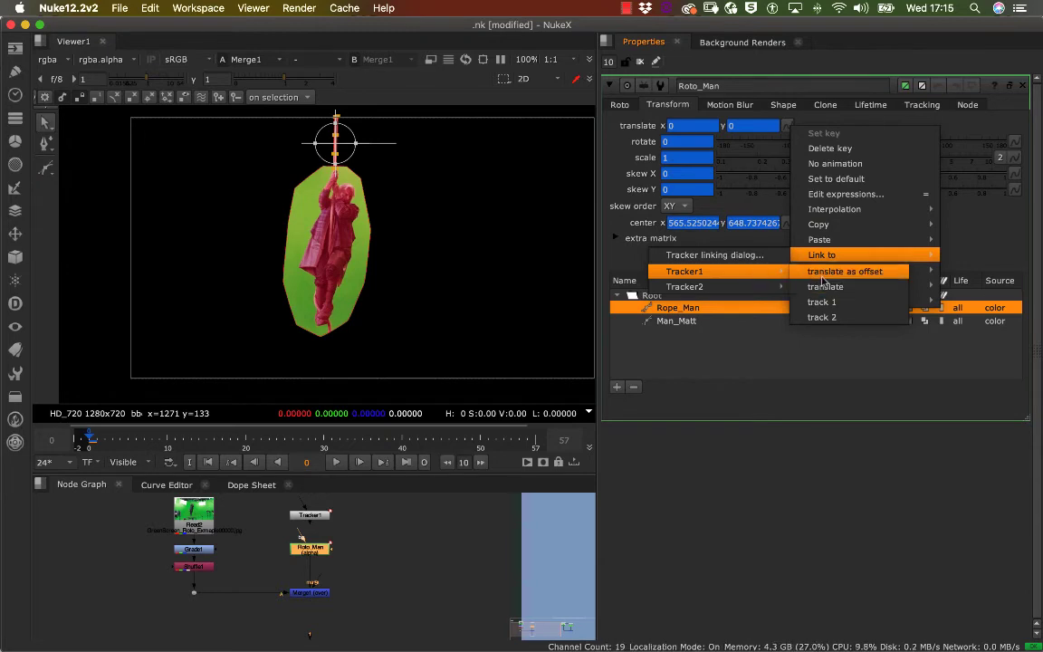
{"action": "left_click", "coordinate": [797, 272]}
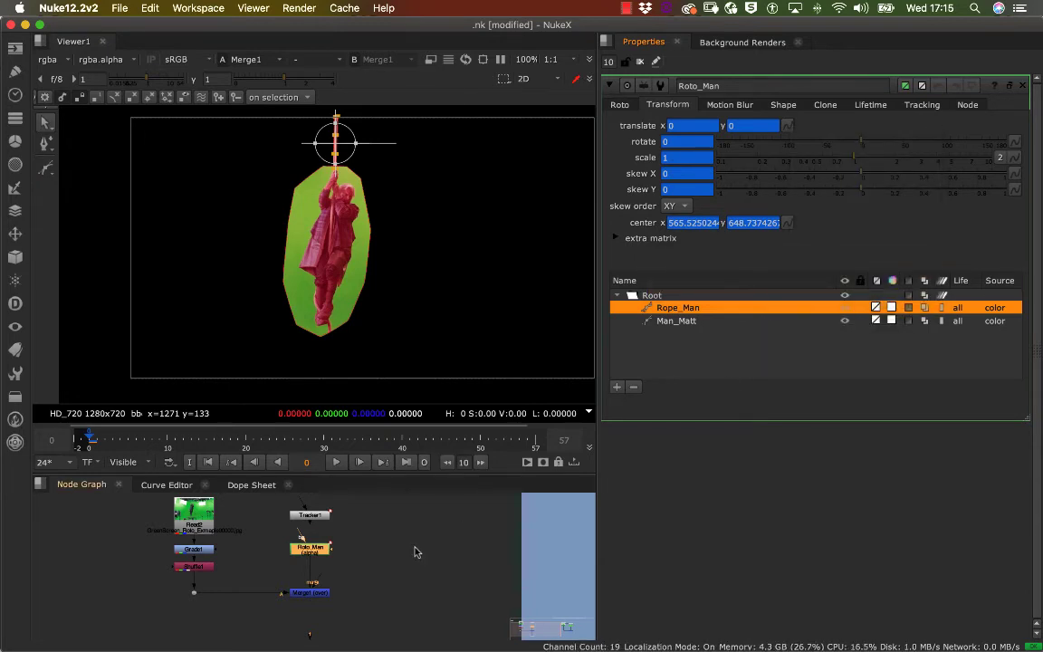
Step: Rename the Tracker1 node as Rope_Tracker1
{"action": "left_click", "coordinate": [294, 528]}
{"action": "double_click", "coordinate": [305, 516]}
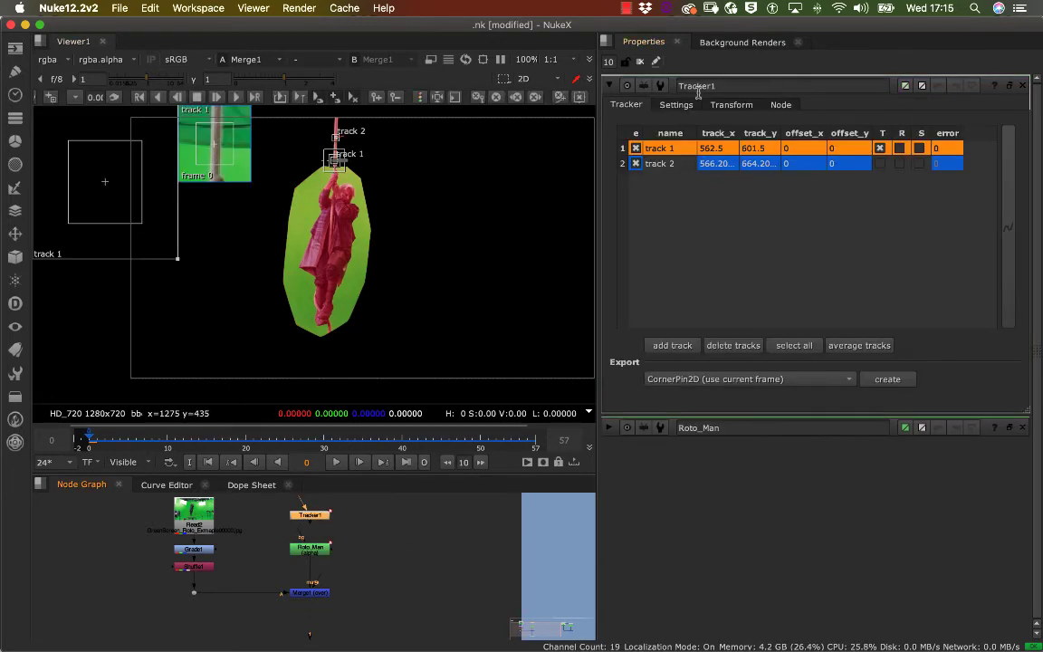
{"action": "left_click_drag", "start_coordinate": [720, 86], "coordinate": [693, 86]}
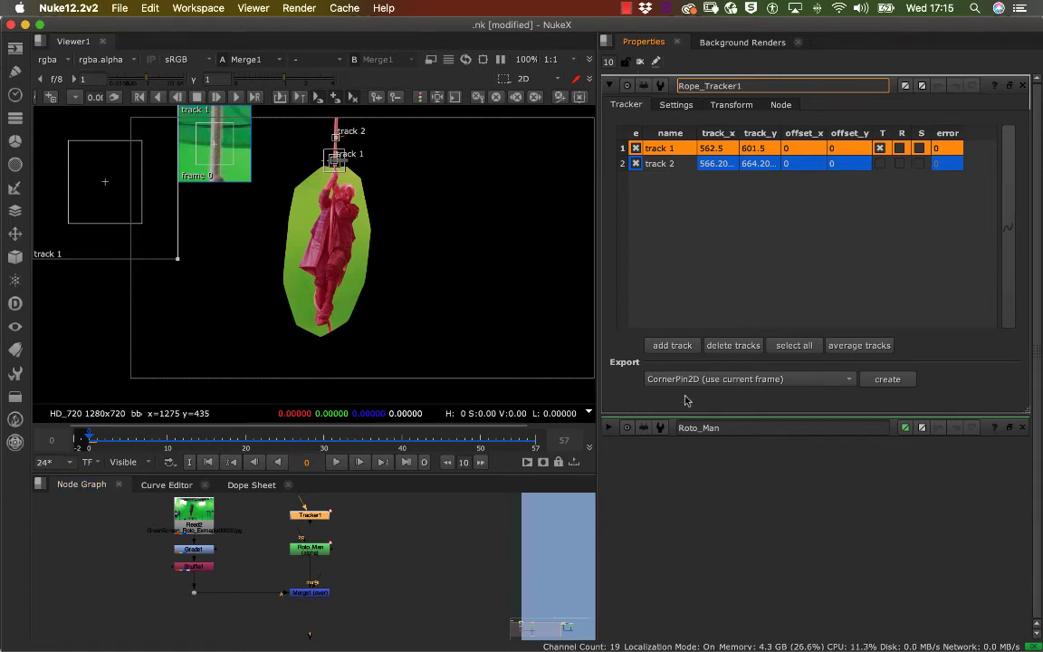
{"action": "key", "text": "Return"}
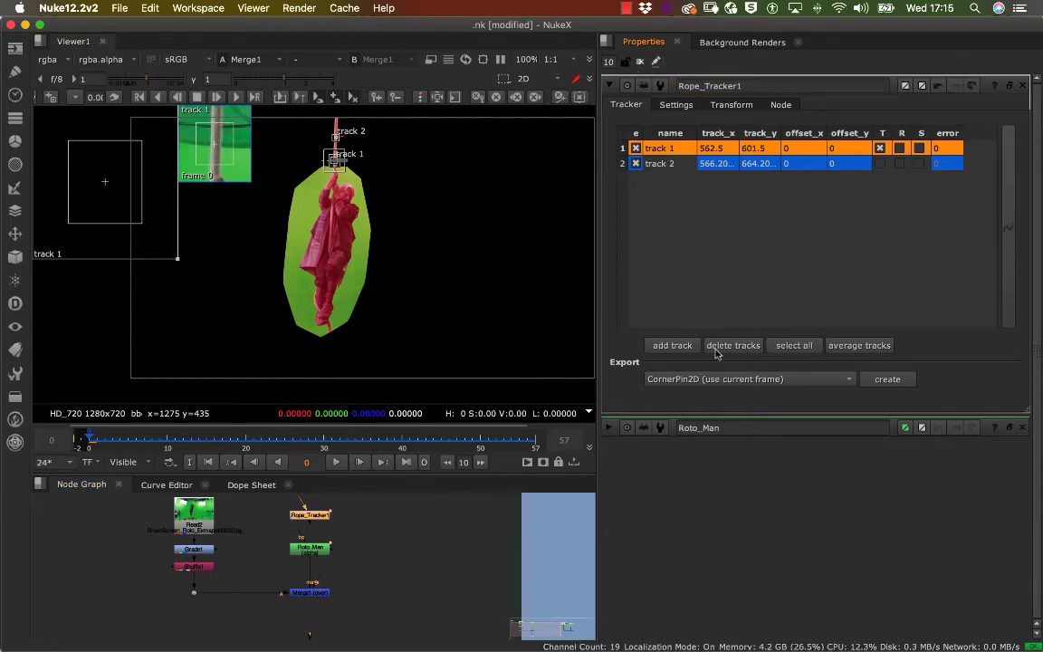
Step: Link the Rope_Man shape's translate in Roto_Man to Rope_Tracker1's translate
{"action": "double_click", "coordinate": [317, 549]}
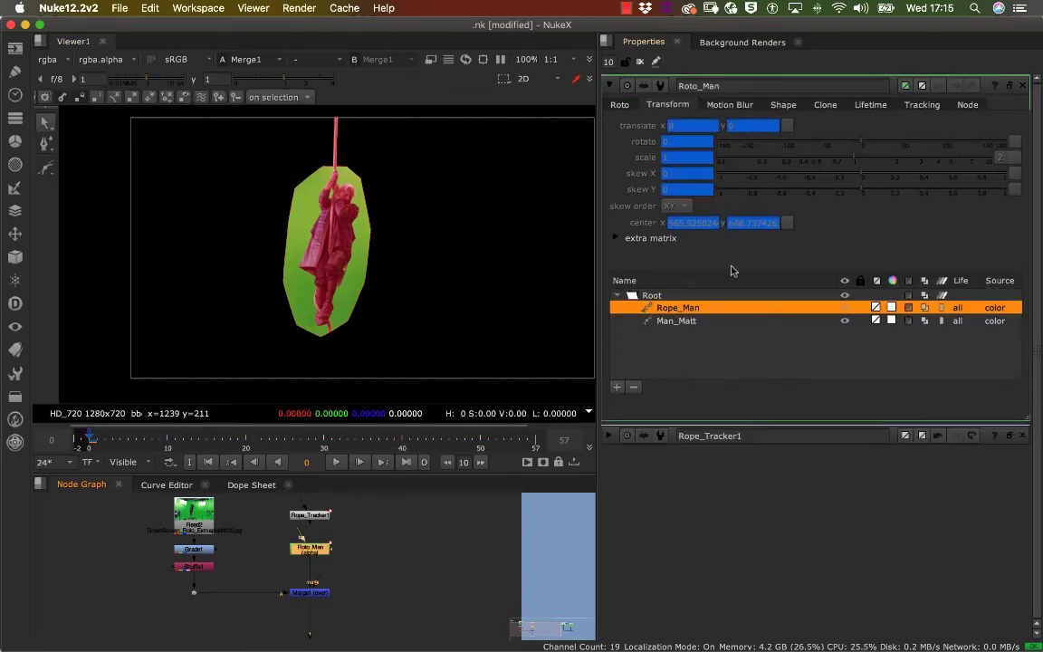
{"action": "left_click", "coordinate": [678, 322]}
{"action": "left_click", "coordinate": [684, 307]}
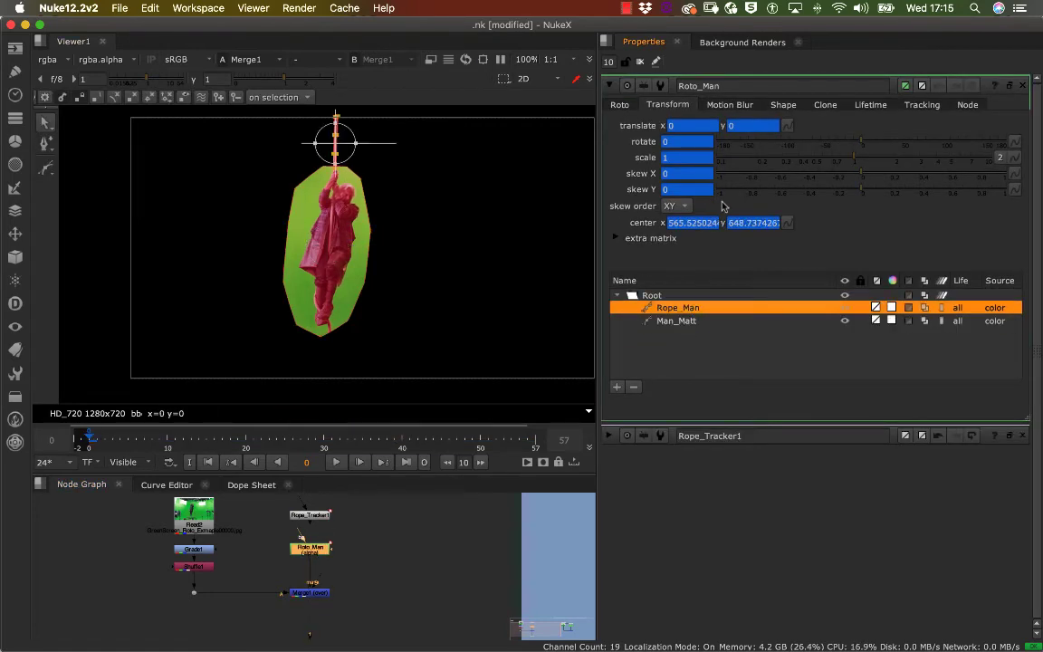
{"action": "left_click", "coordinate": [787, 125]}
{"action": "mouse_move", "coordinate": [842, 261]}
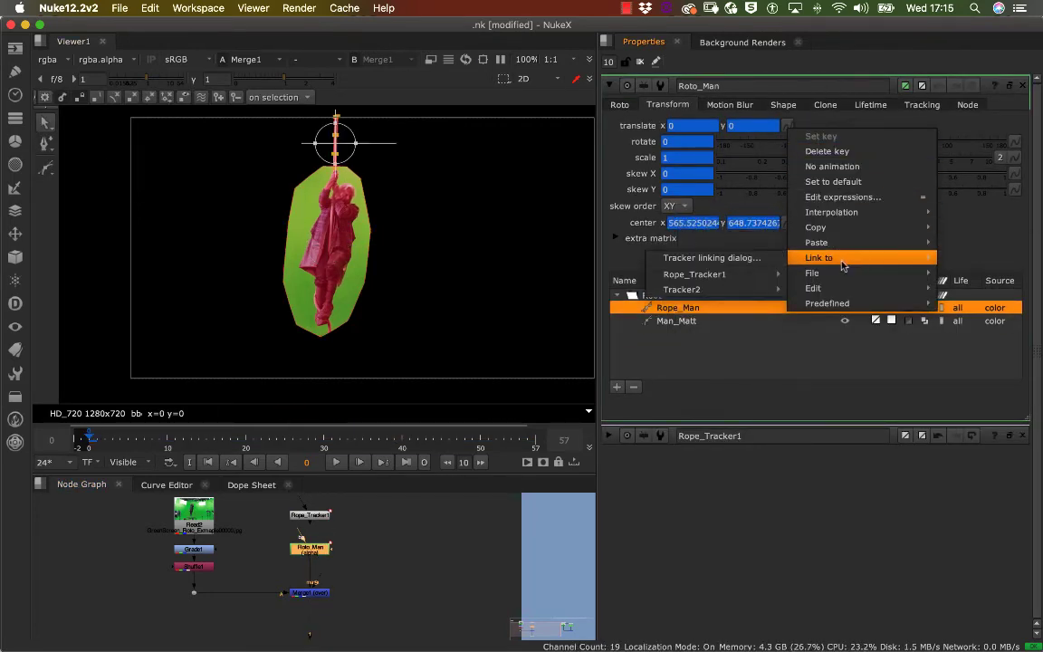
{"action": "mouse_move", "coordinate": [753, 276]}
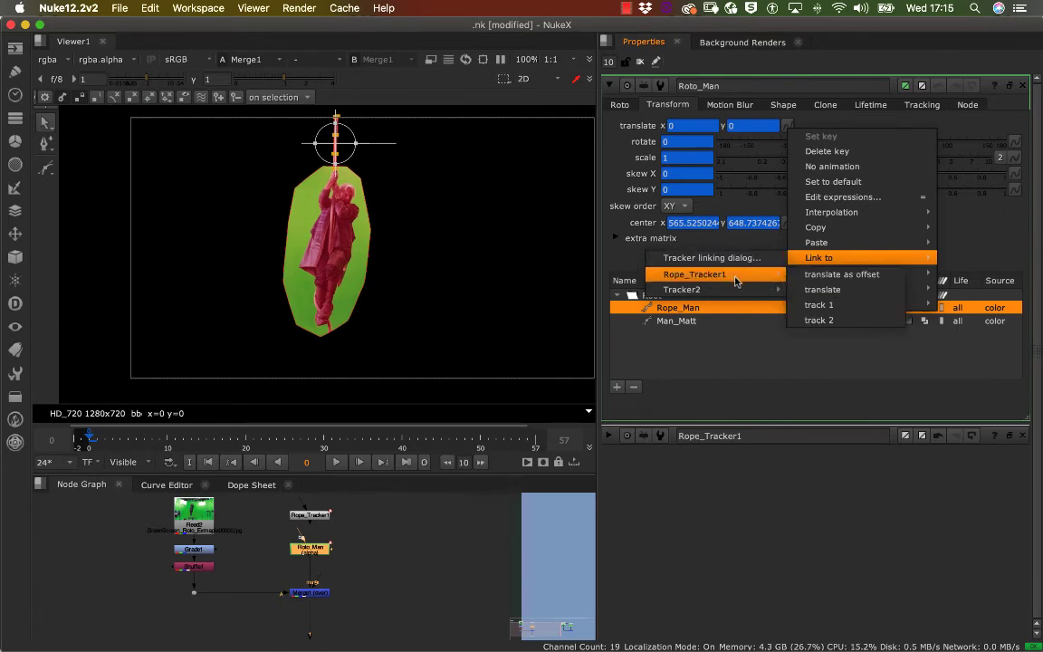
{"action": "left_click", "coordinate": [821, 288]}
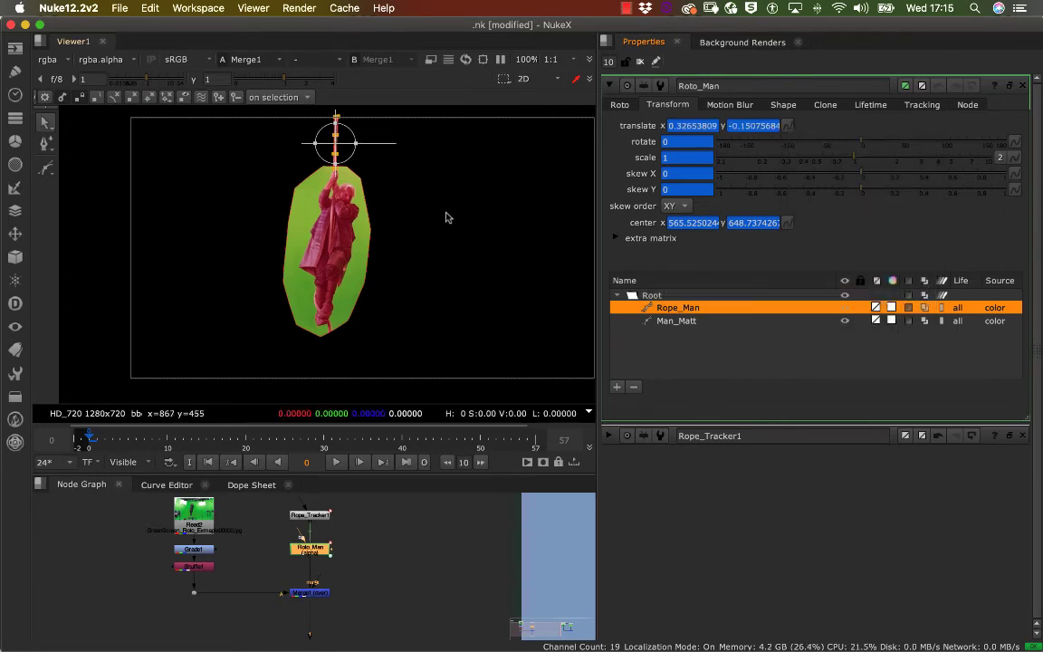
Step: Close the open node properties and scrub and play the timeline to inspect the linked rope matte up close above the man's hands
{"action": "scroll", "coordinate": [412, 157], "scroll_direction": "up", "scroll_amount": 4}
{"action": "scroll", "coordinate": [452, 239], "scroll_direction": "up", "scroll_amount": 2}
{"action": "scroll", "coordinate": [417, 222], "scroll_direction": "up", "scroll_amount": 2}
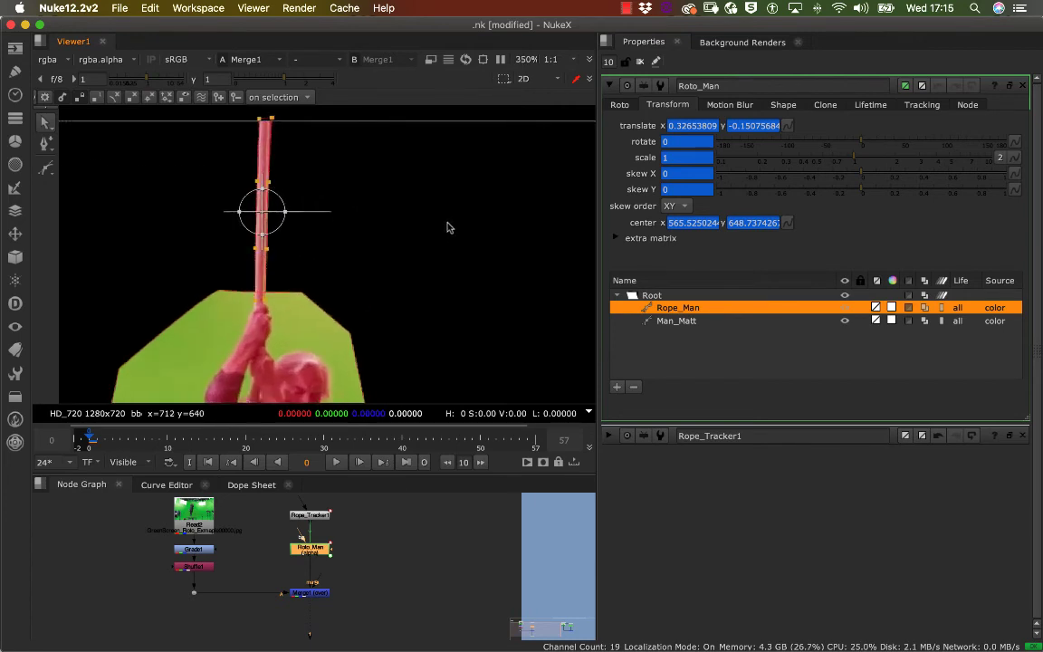
{"action": "left_click", "coordinate": [640, 61]}
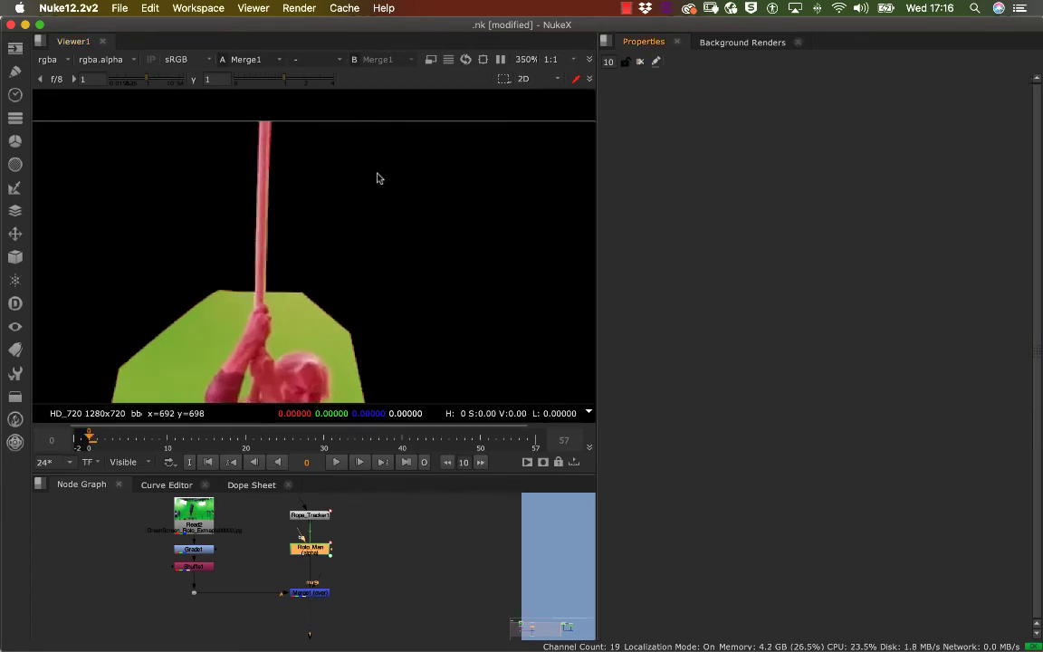
{"action": "middle_click_drag", "start_coordinate": [377, 177], "coordinate": [444, 184]}
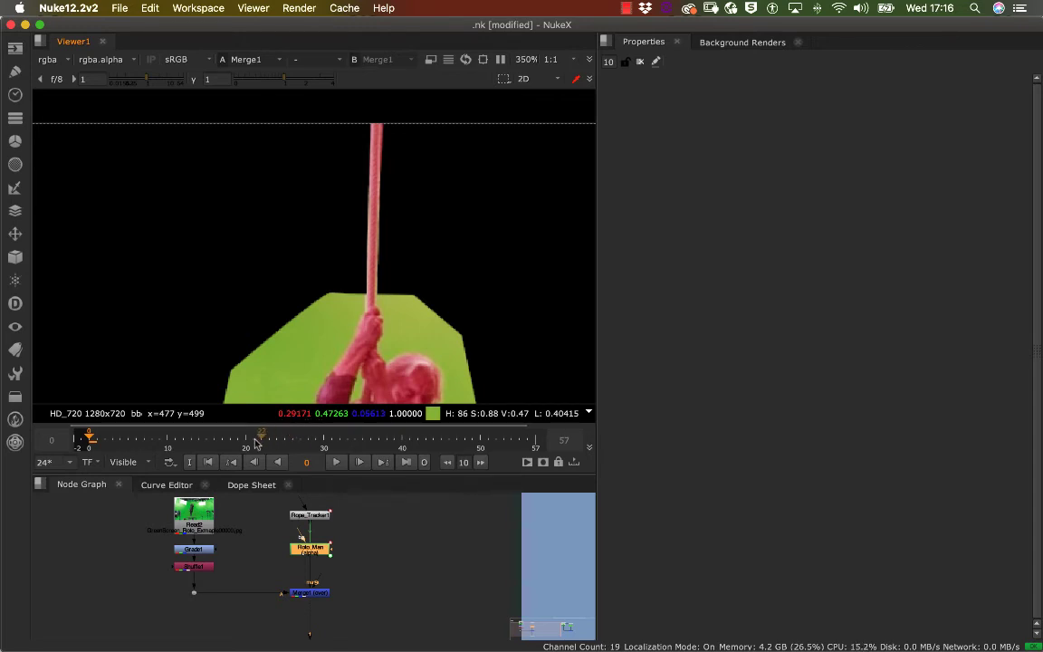
{"action": "middle_click_drag", "start_coordinate": [256, 441], "coordinate": [208, 443]}
{"action": "middle_click", "coordinate": [212, 443]}
{"action": "left_click", "coordinate": [262, 438]}
{"action": "middle_click", "coordinate": [266, 442]}
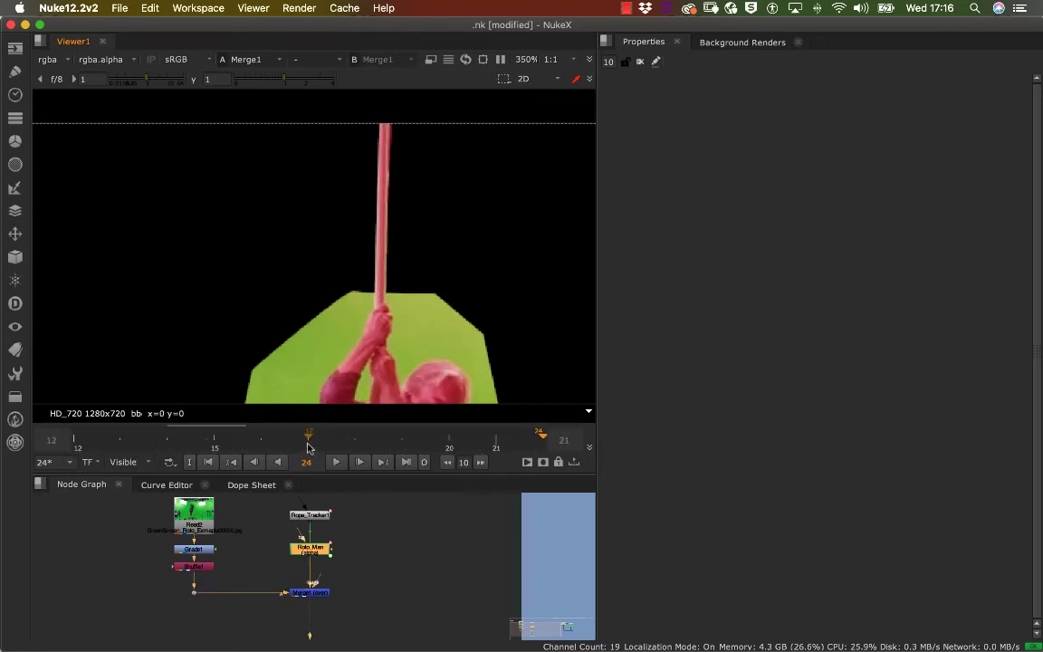
{"action": "left_click", "coordinate": [170, 440]}
{"action": "middle_click", "coordinate": [168, 443]}
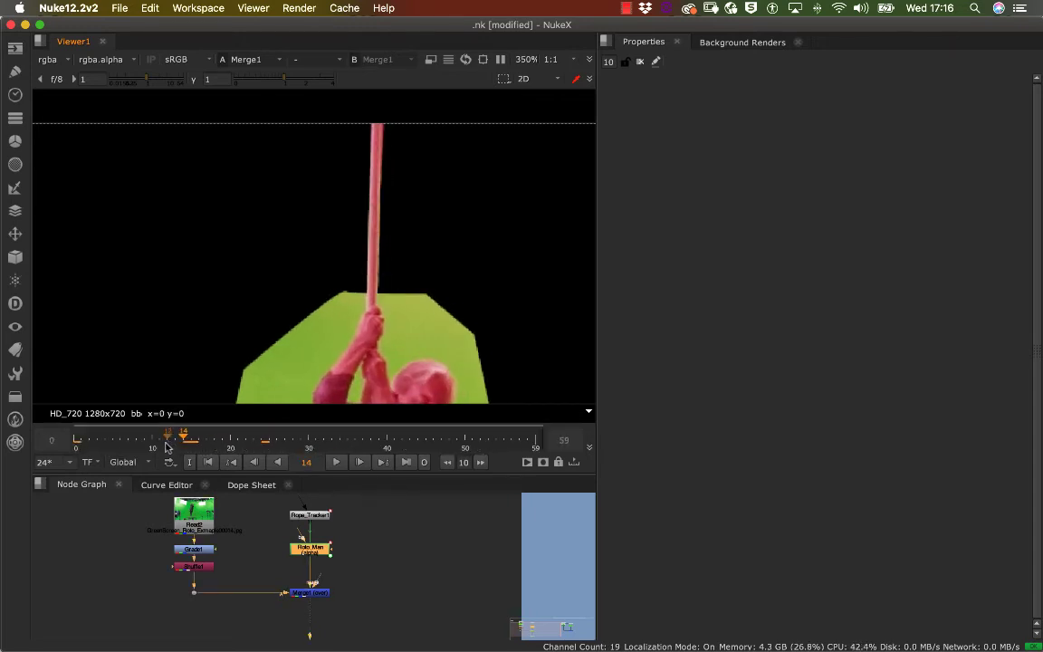
{"action": "left_click", "coordinate": [336, 462]}
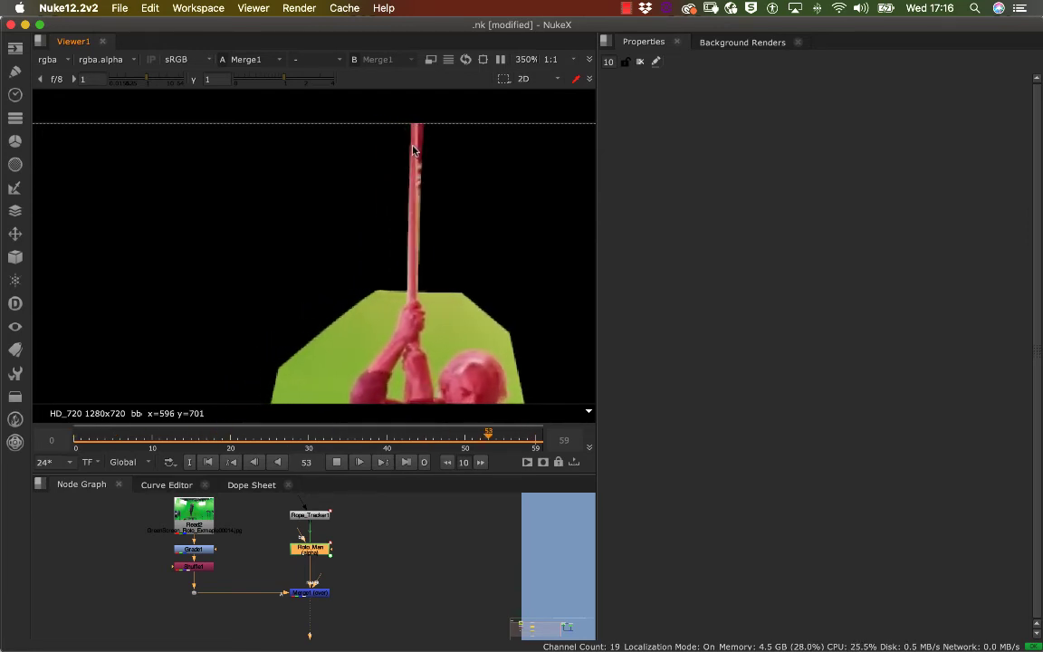
{"action": "left_click", "coordinate": [338, 460]}
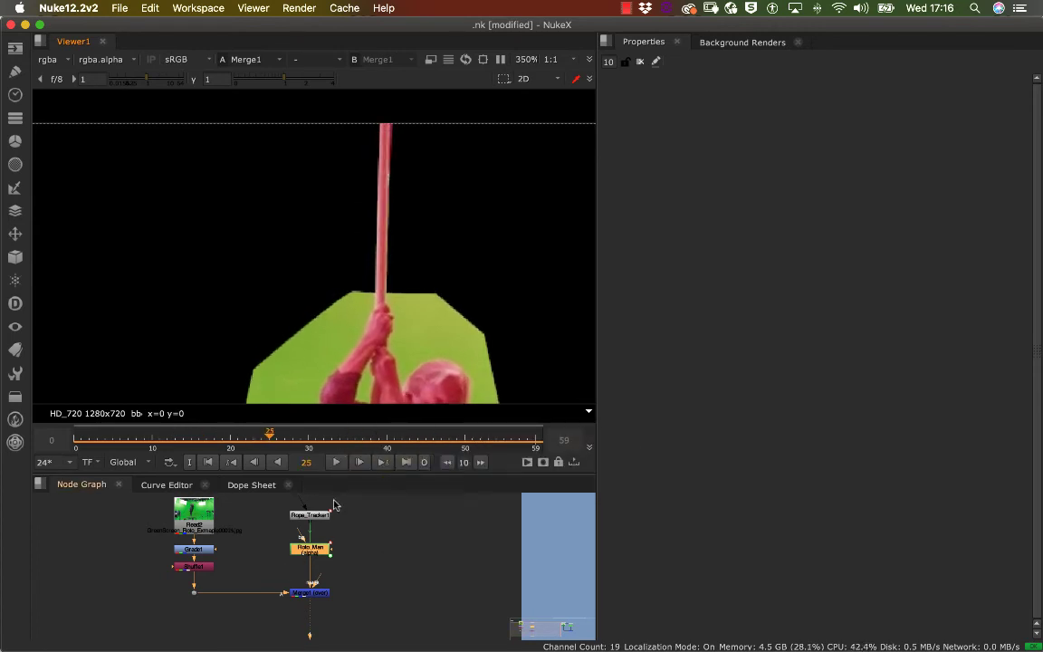
Step: Disable the Roto_Man node to show the full plate and select its Rope_Man shape
{"action": "left_click", "coordinate": [353, 556]}
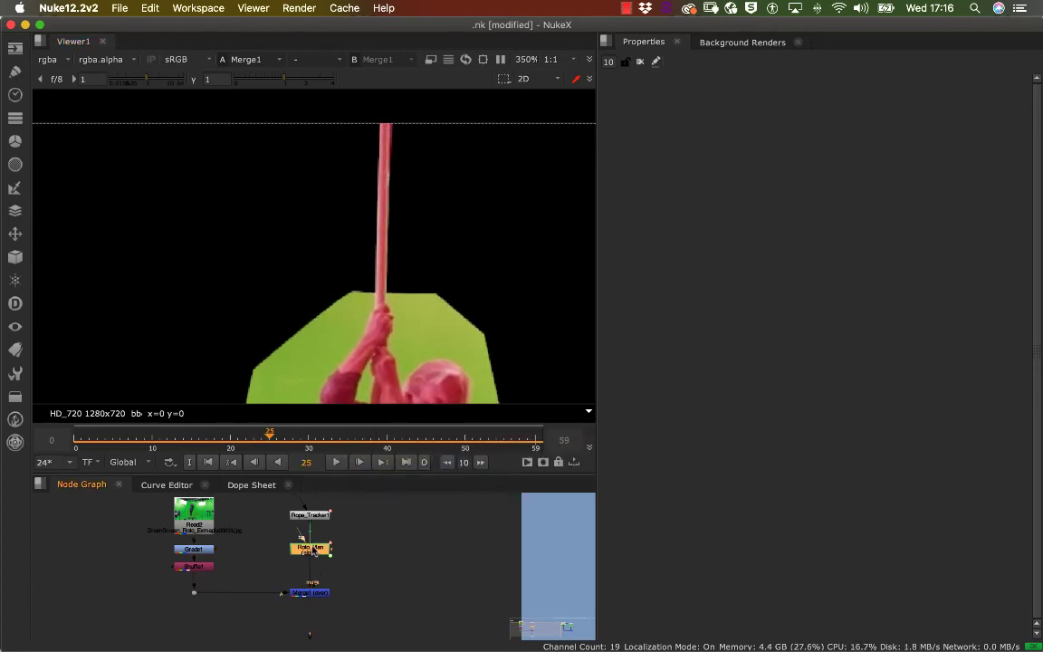
{"action": "key", "text": "d"}
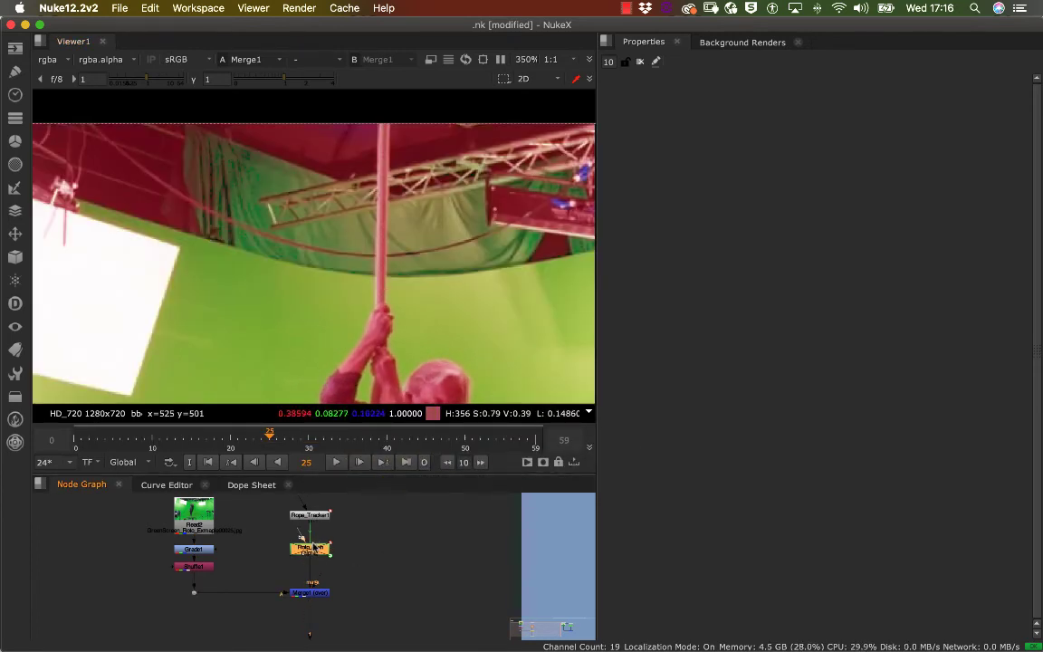
{"action": "middle_click_drag", "start_coordinate": [400, 271], "coordinate": [373, 301]}
{"action": "double_click", "coordinate": [318, 553]}
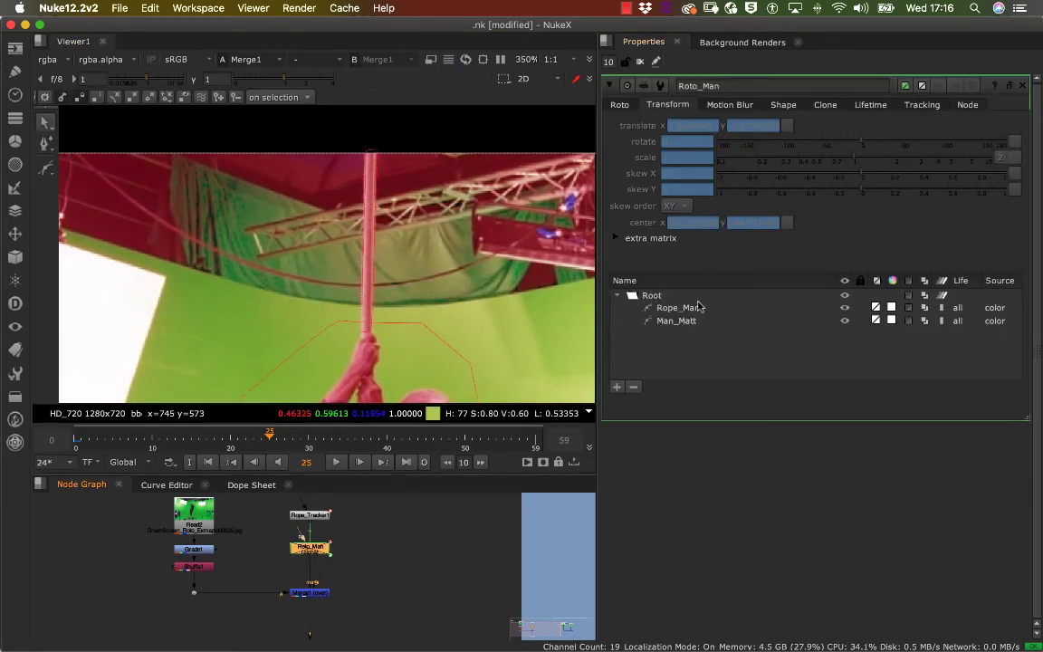
{"action": "left_click", "coordinate": [674, 322]}
{"action": "left_click", "coordinate": [677, 308]}
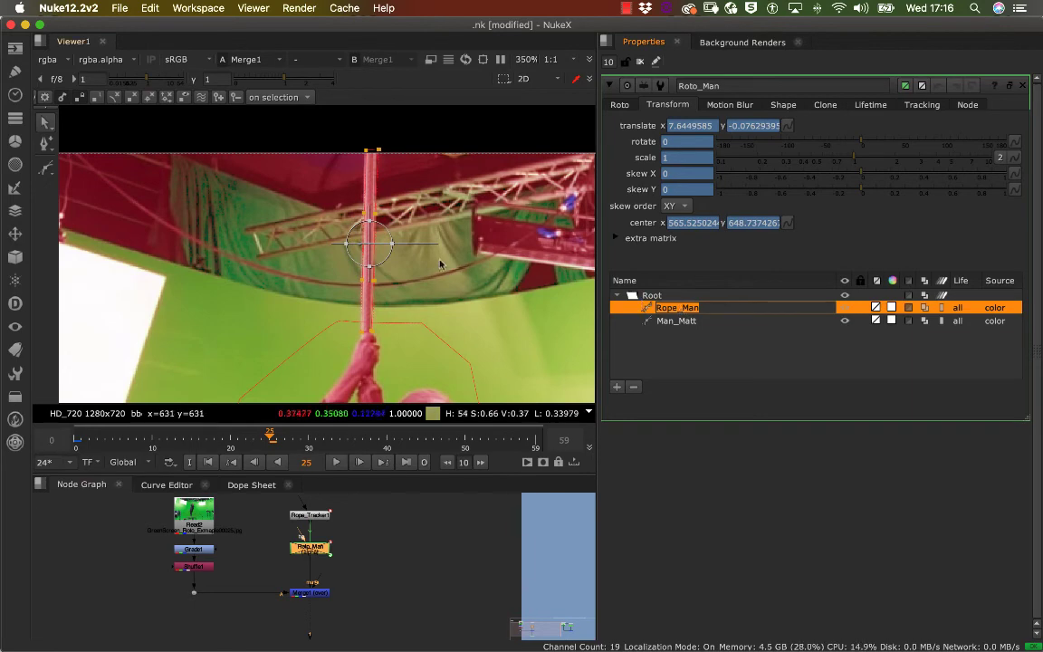
Step: Set the Rope_Man shape's rotate to 2 at frame 59 to match the rope's angle
{"action": "scroll", "coordinate": [407, 236], "scroll_direction": "up", "scroll_amount": 4}
{"action": "left_click_drag", "start_coordinate": [279, 445], "coordinate": [536, 438]}
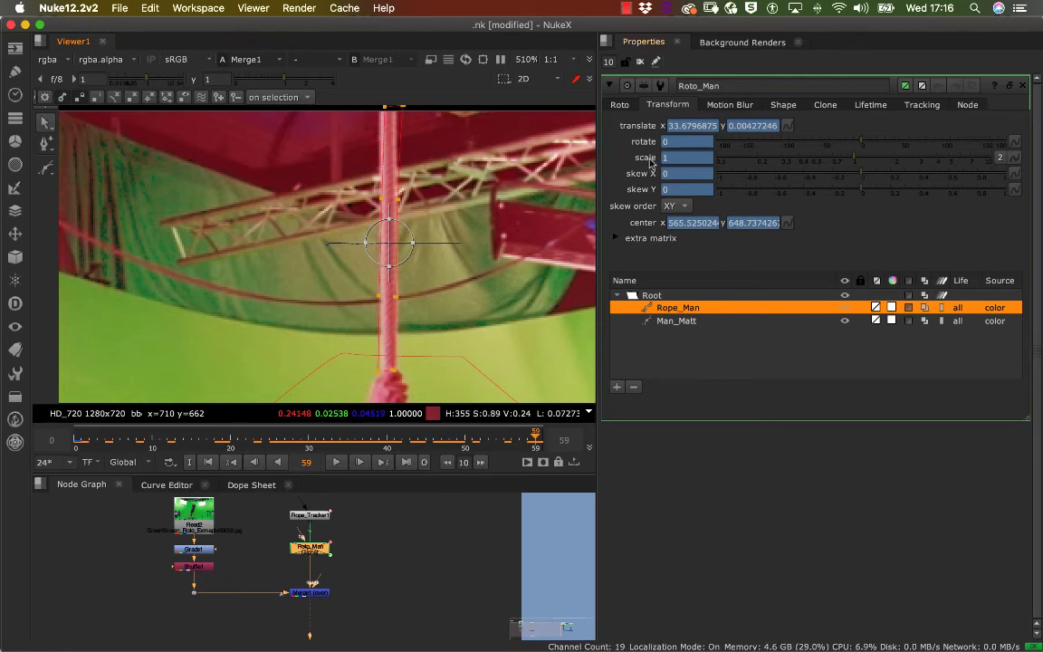
{"action": "left_click", "coordinate": [862, 143]}
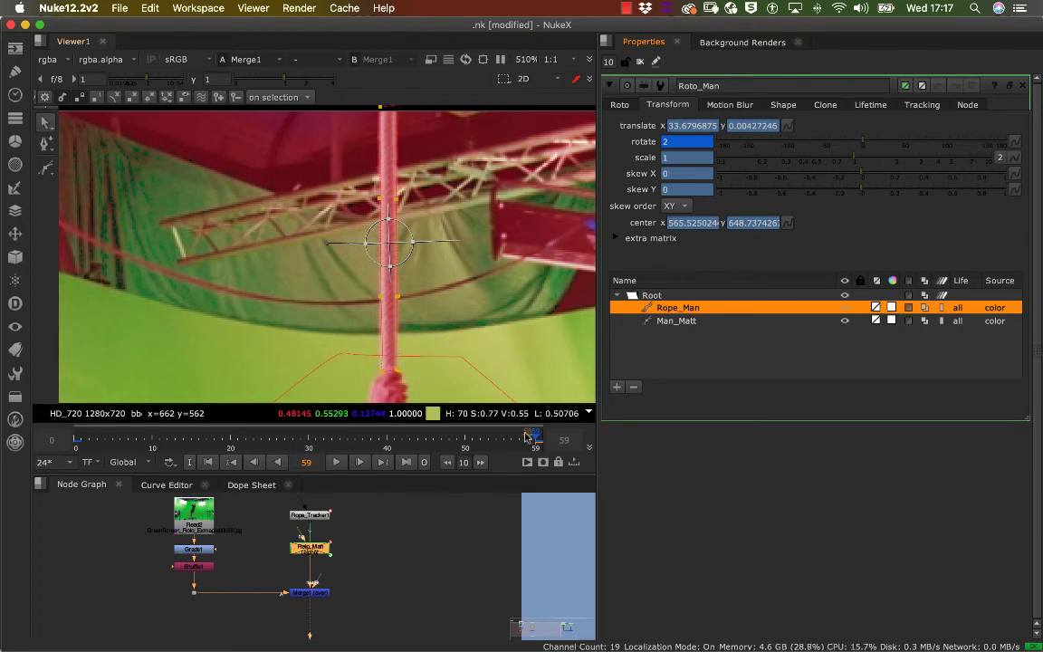
Step: At frame 30, adjust Rope_Man's lower points to fit the rope's edges above the man's hands
{"action": "left_click_drag", "start_coordinate": [534, 438], "coordinate": [308, 447]}
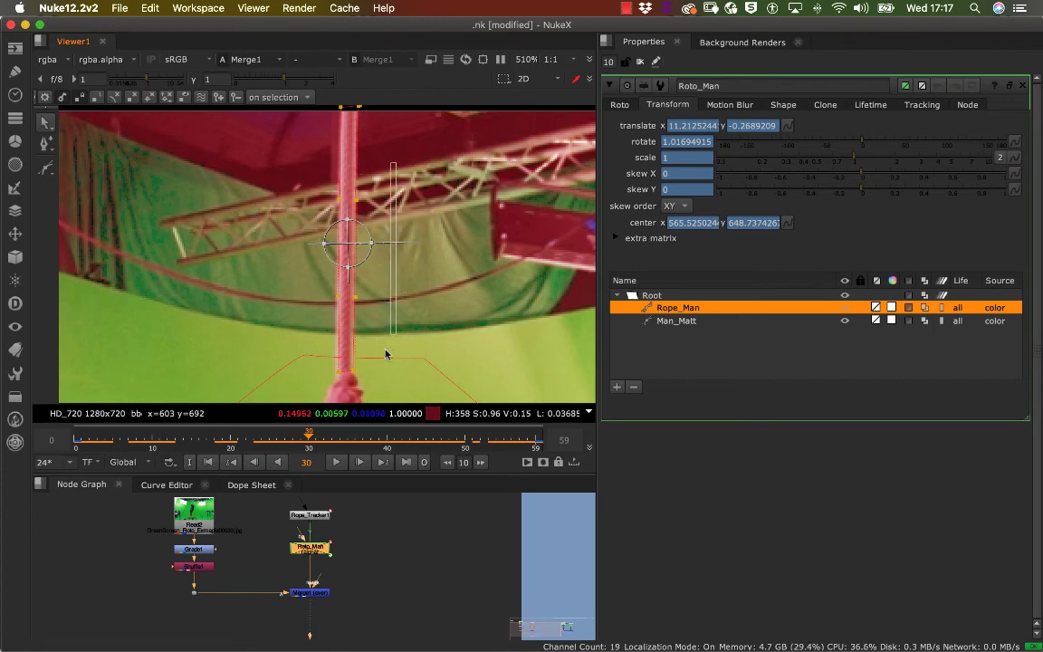
{"action": "scroll", "coordinate": [428, 304], "scroll_direction": "up", "scroll_amount": 4}
{"action": "middle_click_drag", "start_coordinate": [377, 285], "coordinate": [460, 239]}
{"action": "scroll", "coordinate": [500, 361], "scroll_direction": "down", "scroll_amount": 2}
{"action": "scroll", "coordinate": [464, 246], "scroll_direction": "up", "scroll_amount": 2}
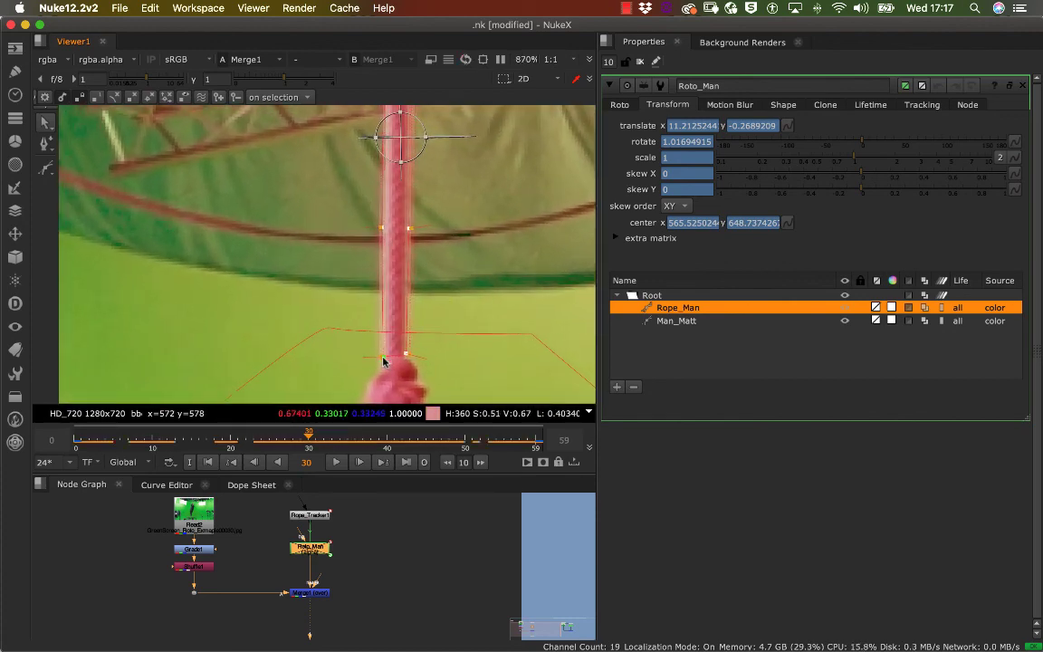
{"action": "scroll", "coordinate": [442, 280], "scroll_direction": "down", "scroll_amount": 7}
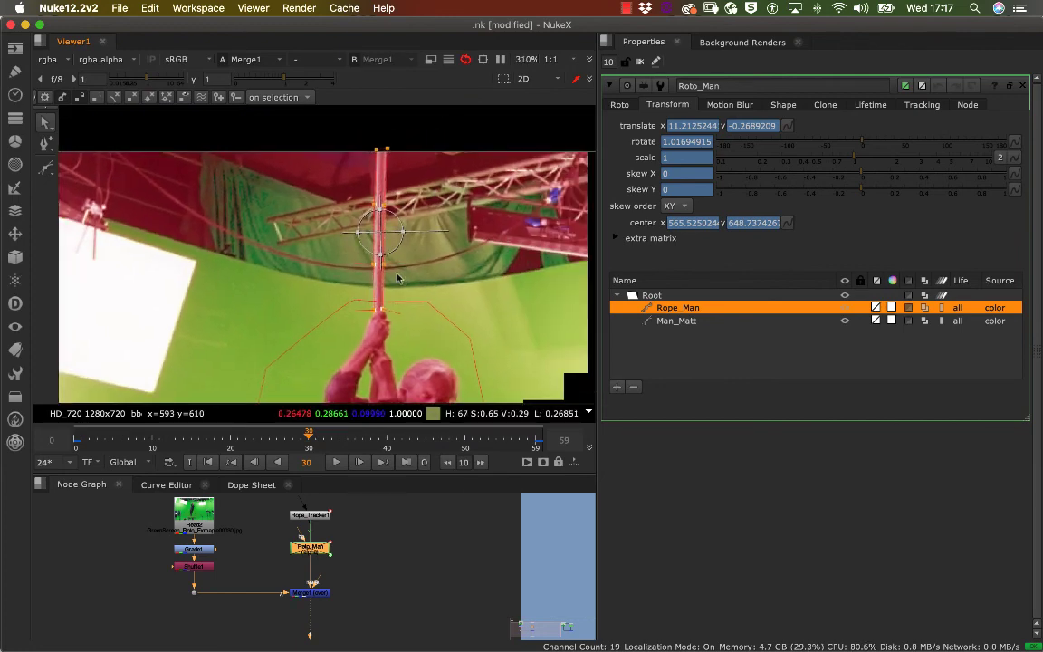
{"action": "scroll", "coordinate": [399, 277], "scroll_direction": "up", "scroll_amount": 3}
{"action": "scroll", "coordinate": [425, 267], "scroll_direction": "up", "scroll_amount": 1}
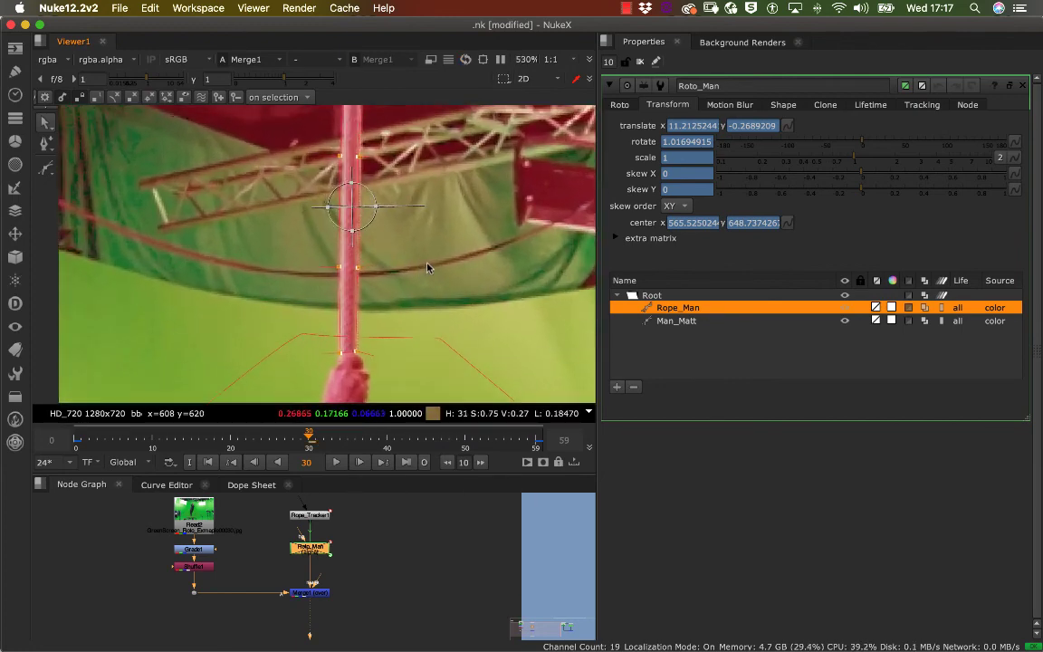
{"action": "scroll", "coordinate": [429, 267], "scroll_direction": "up", "scroll_amount": 2}
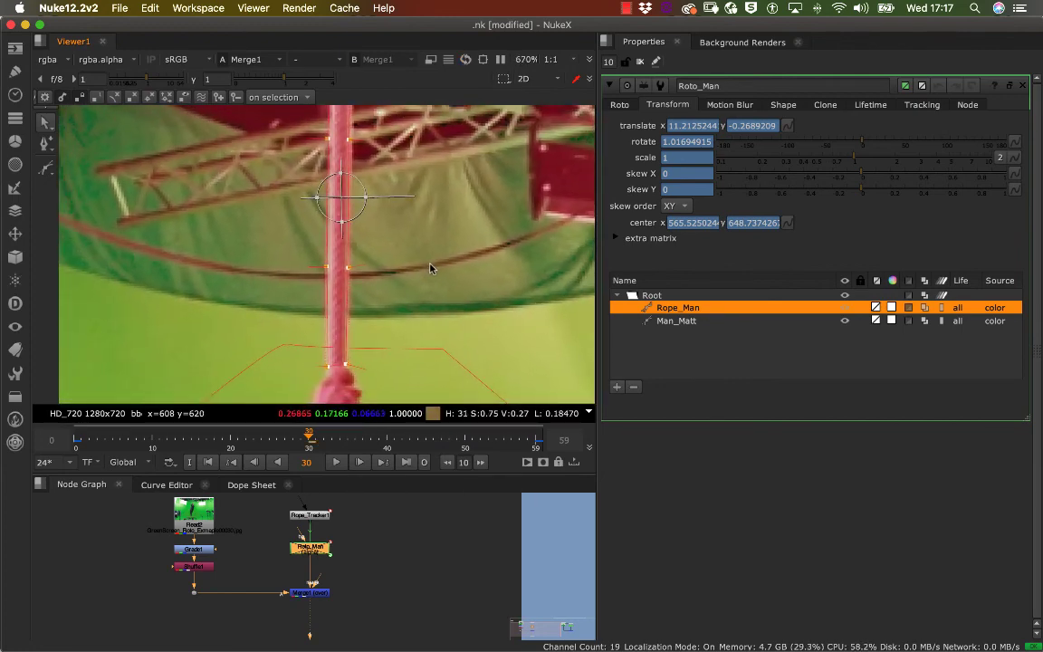
{"action": "scroll", "coordinate": [424, 269], "scroll_direction": "down", "scroll_amount": 4}
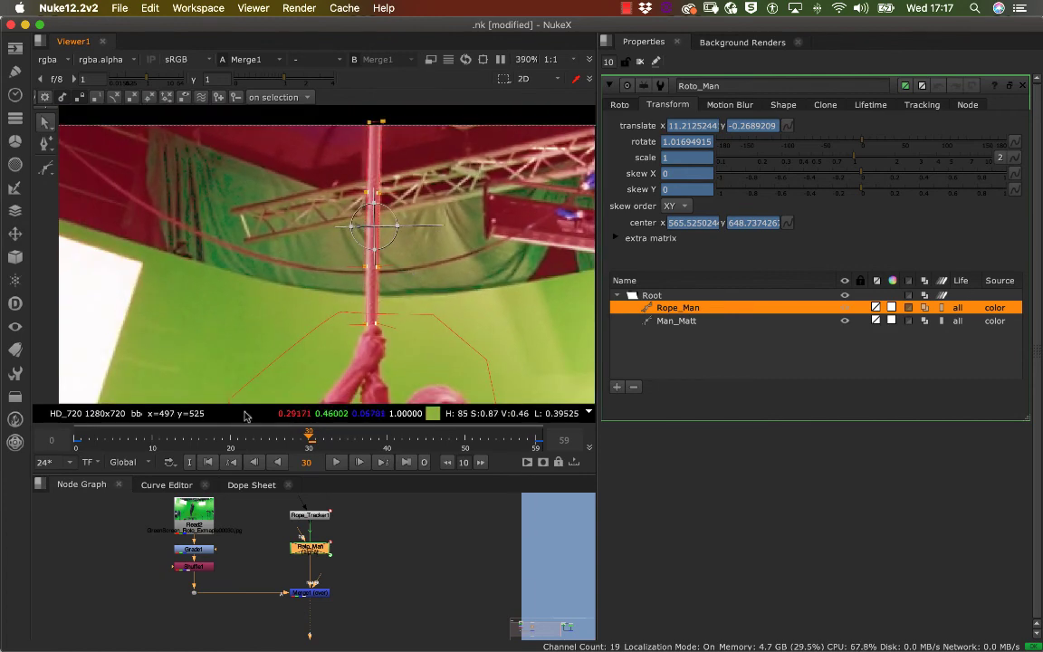
Step: Re-enable Roto_Man and play the masked rope from frame 22
{"action": "left_click_drag", "start_coordinate": [310, 439], "coordinate": [244, 443]}
{"action": "double_click", "coordinate": [311, 548]}
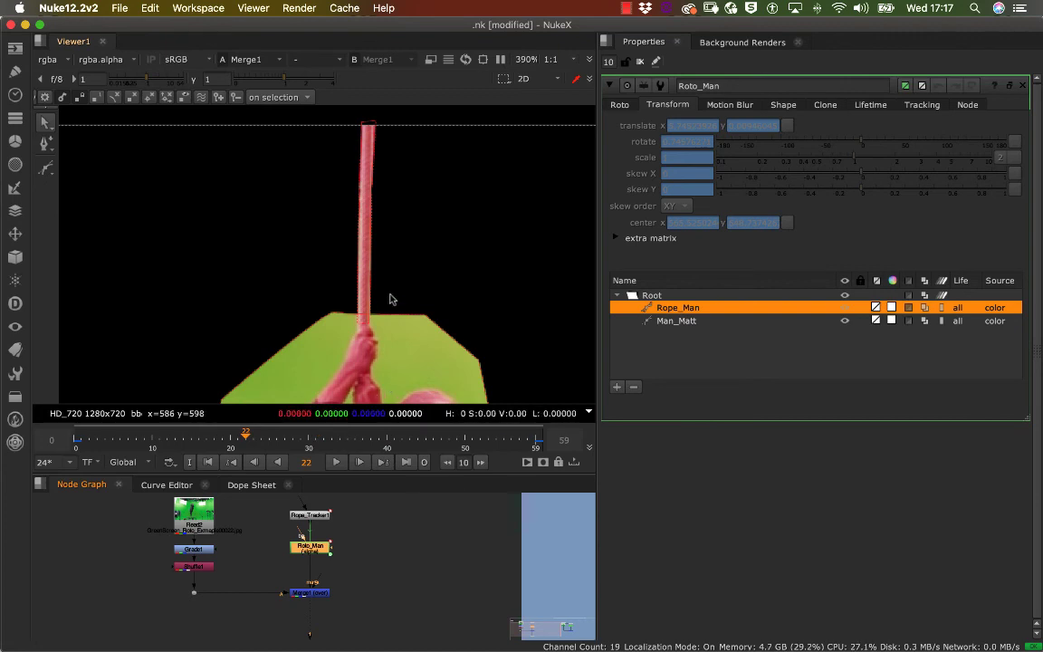
{"action": "left_click", "coordinate": [336, 463]}
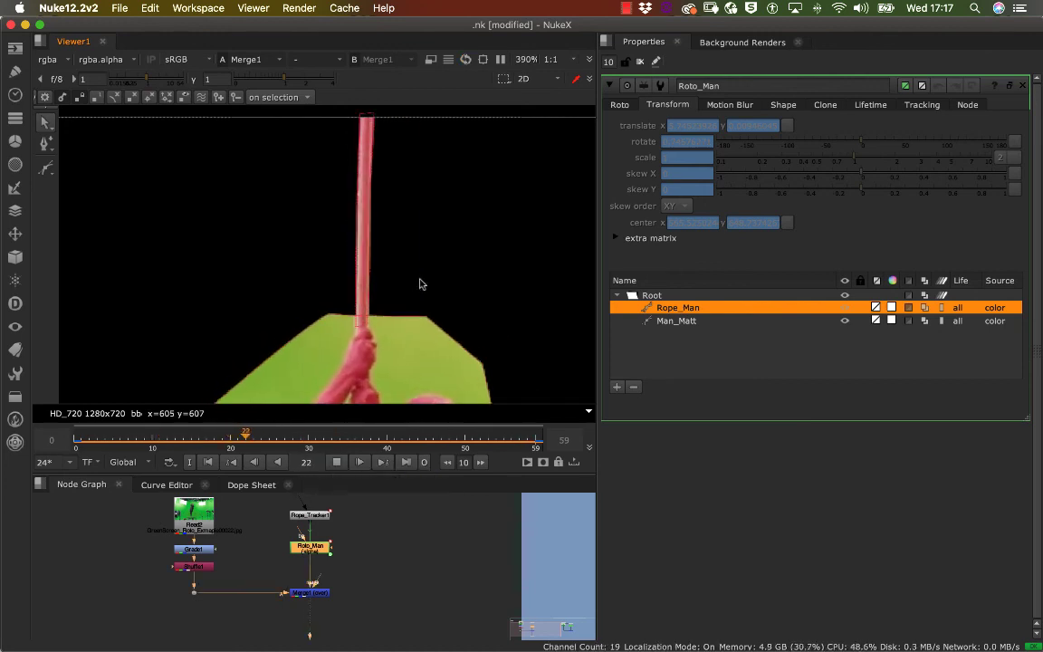
Step: Inspect the combined man and rope matte in the alpha channel during playback, then return to the colour view
{"action": "scroll", "coordinate": [423, 284], "scroll_direction": "down", "scroll_amount": 6}
{"action": "middle_click_drag", "start_coordinate": [337, 179], "coordinate": [315, 134]}
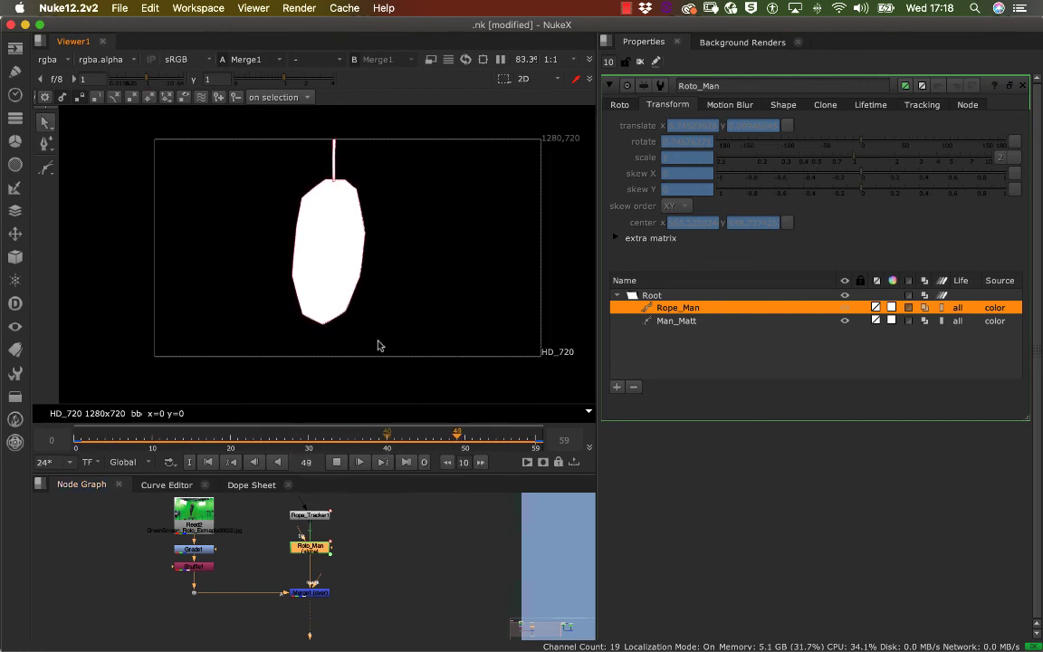
{"action": "scroll", "coordinate": [386, 244], "scroll_direction": "up", "scroll_amount": 2}
{"action": "scroll", "coordinate": [388, 253], "scroll_direction": "up", "scroll_amount": 2}
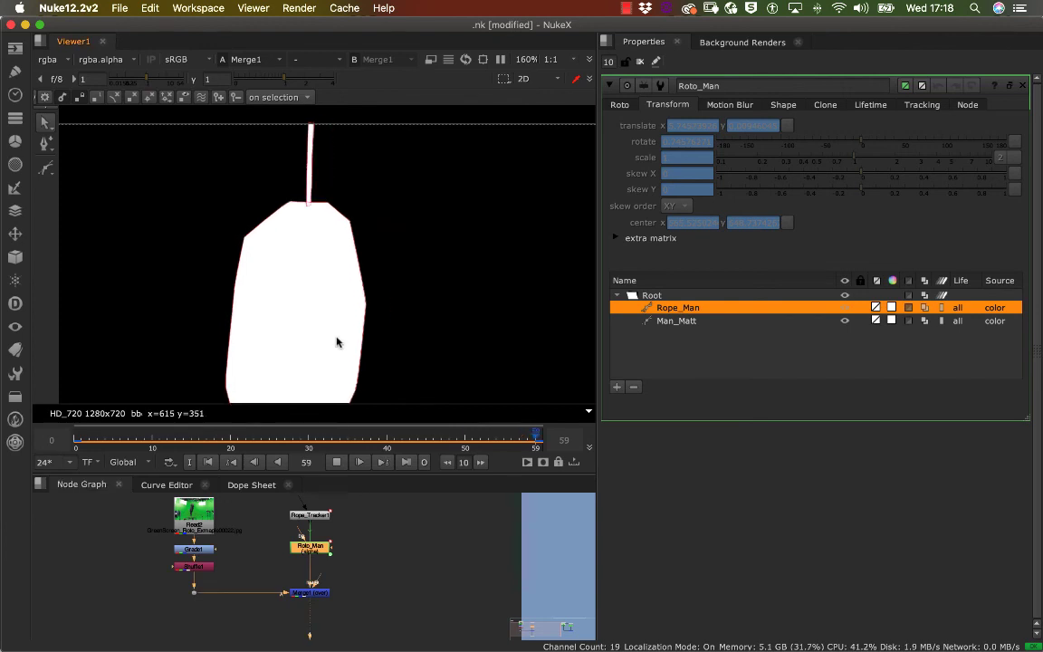
{"action": "key", "text": "a"}
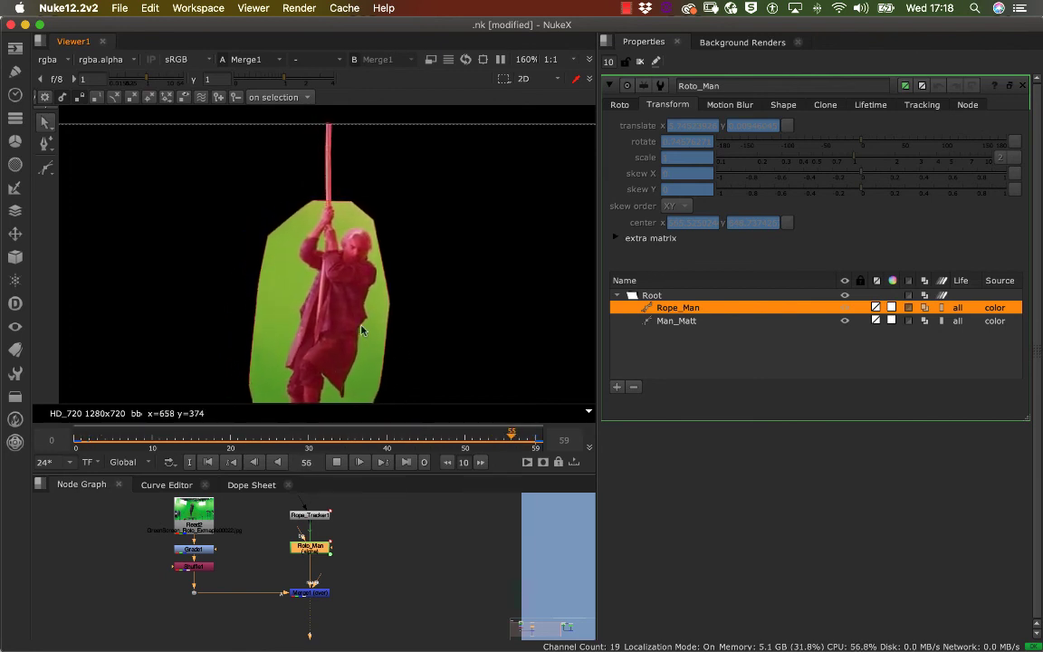
Step: Collapse the Roto_Man properties, disable Grade1 and play the whole masked figure in its original colours
{"action": "left_click", "coordinate": [205, 550]}
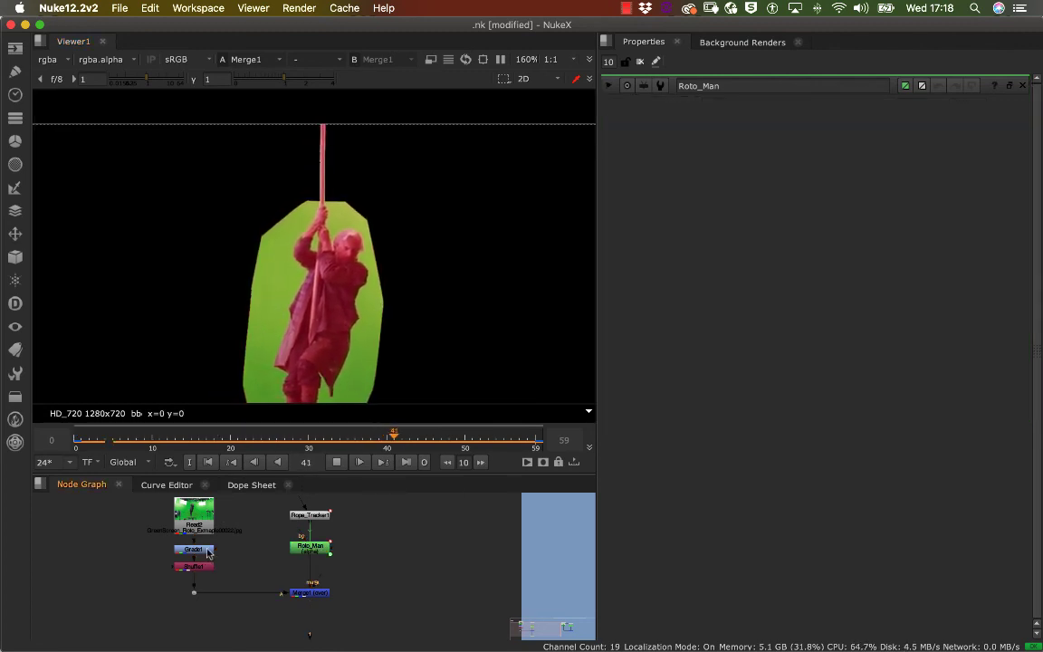
{"action": "key", "text": "d"}
{"action": "middle_click_drag", "start_coordinate": [302, 283], "coordinate": [333, 251]}
{"action": "scroll", "coordinate": [333, 251], "scroll_direction": "down", "scroll_amount": 4}
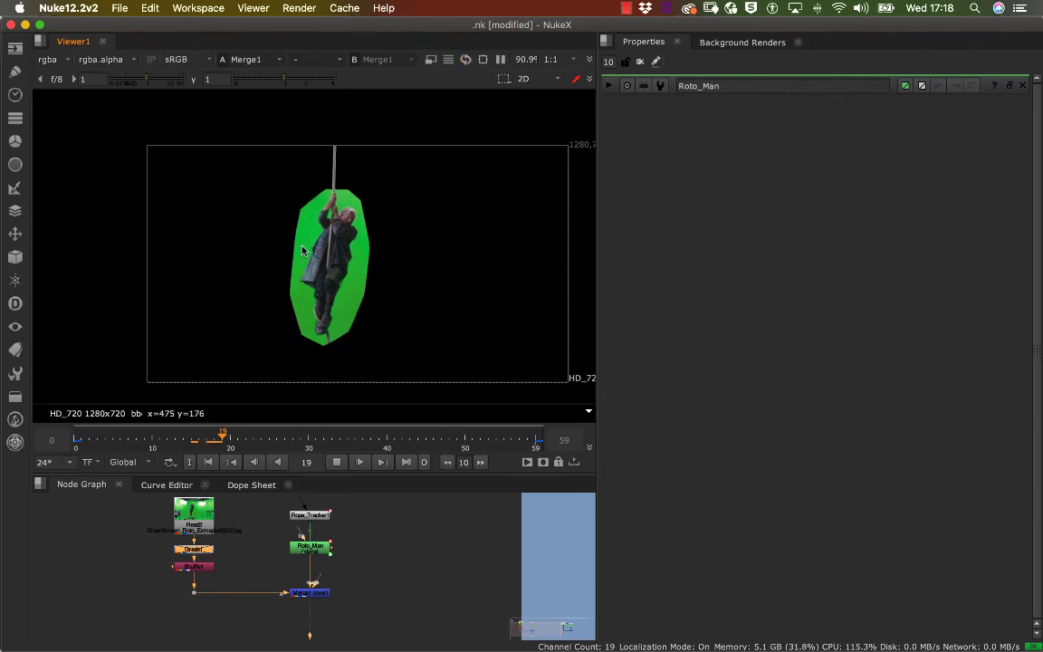
{"action": "left_click", "coordinate": [335, 462]}
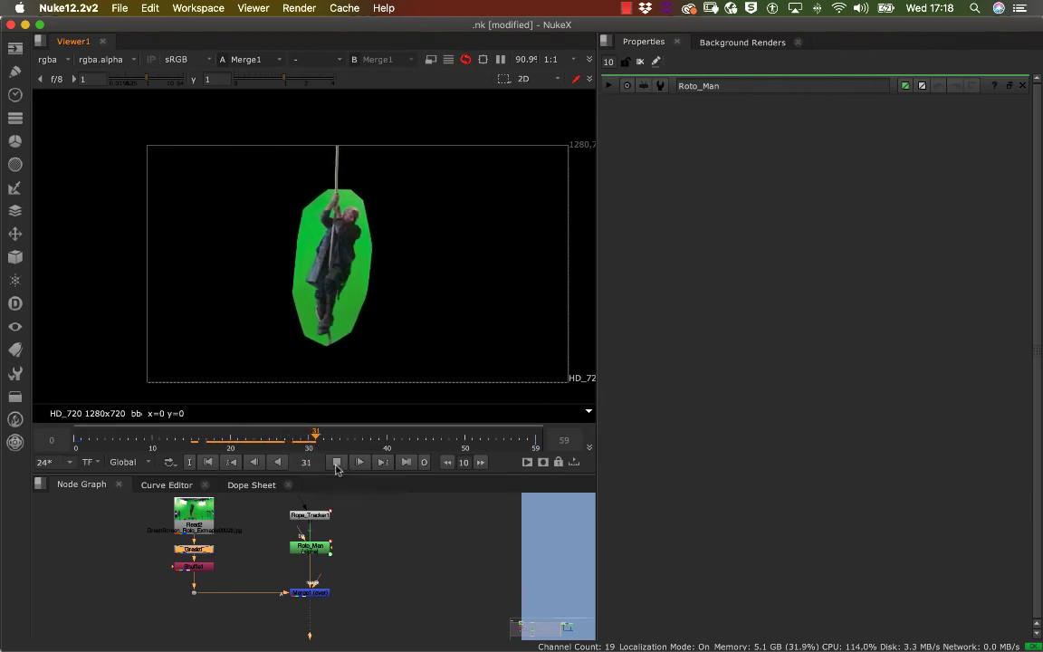